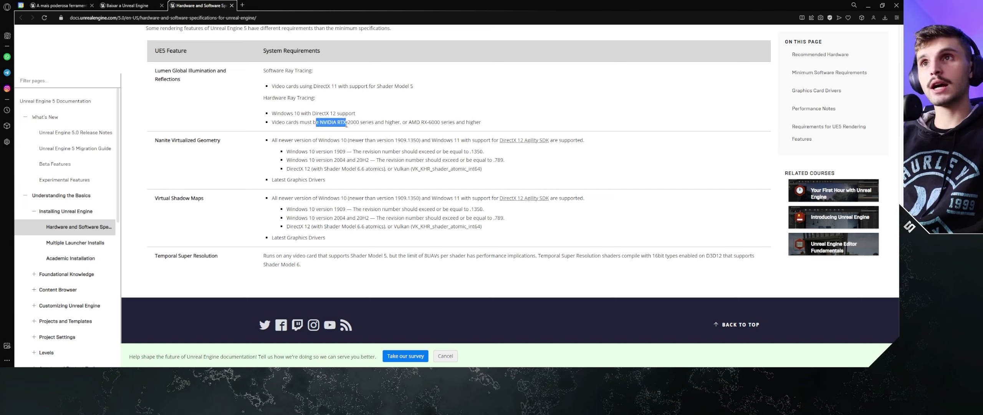
Highlight the NVIDIA RTX-2000 ray tracing requirement in the Lumen row, then clear the selection.
drag(358, 123, 358, 123)
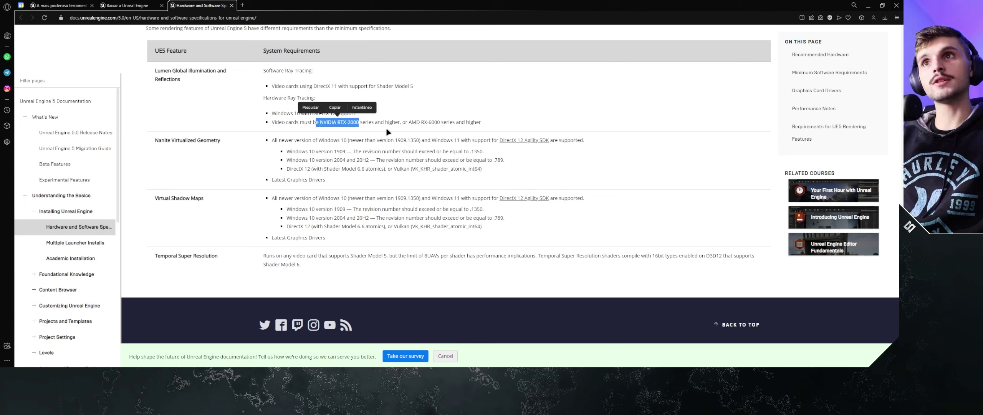
click(472, 134)
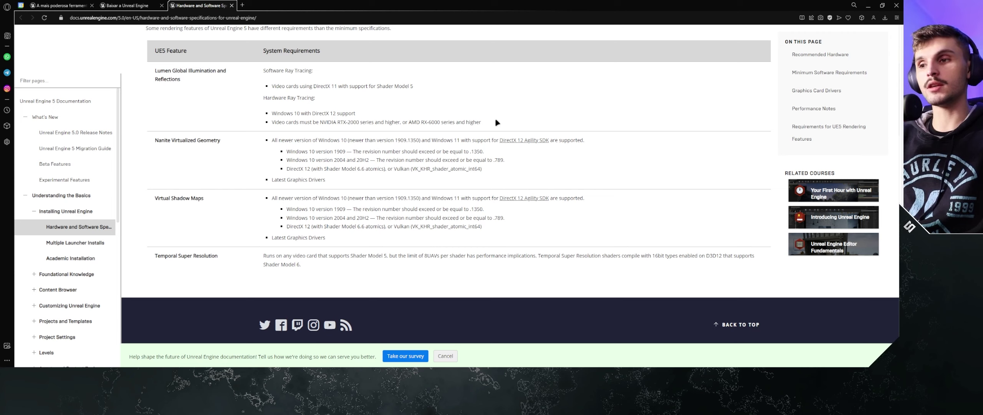
click(364, 136)
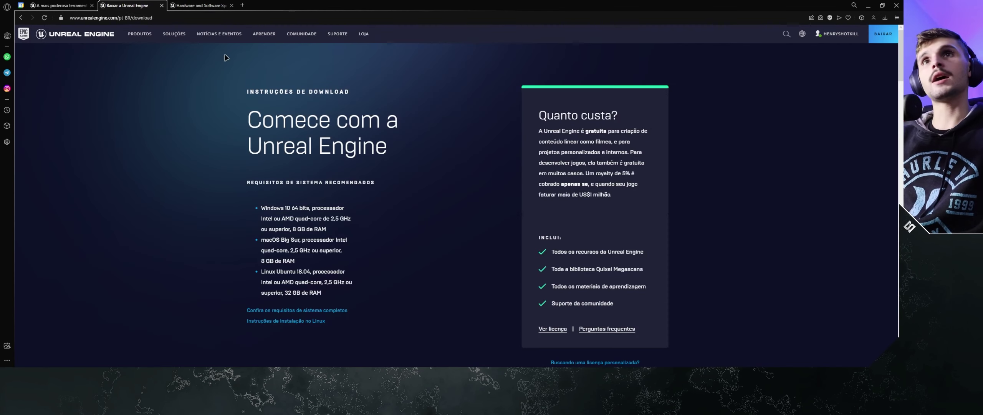
Return to the Unreal Engine home page and minimize Opera to reveal the Epic Games Launcher.
click(219, 34)
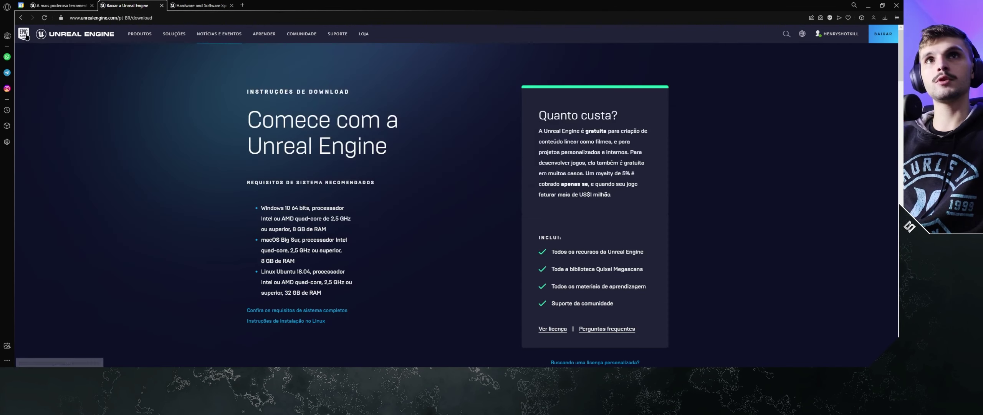
click(53, 41)
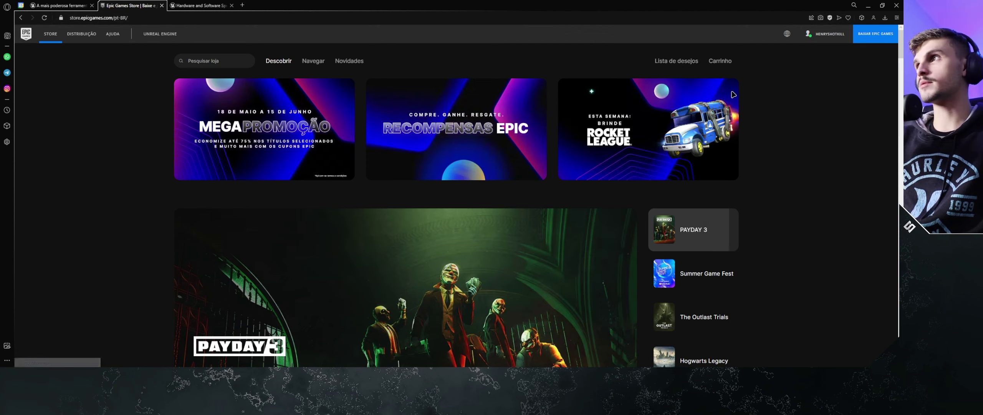
click(872, 7)
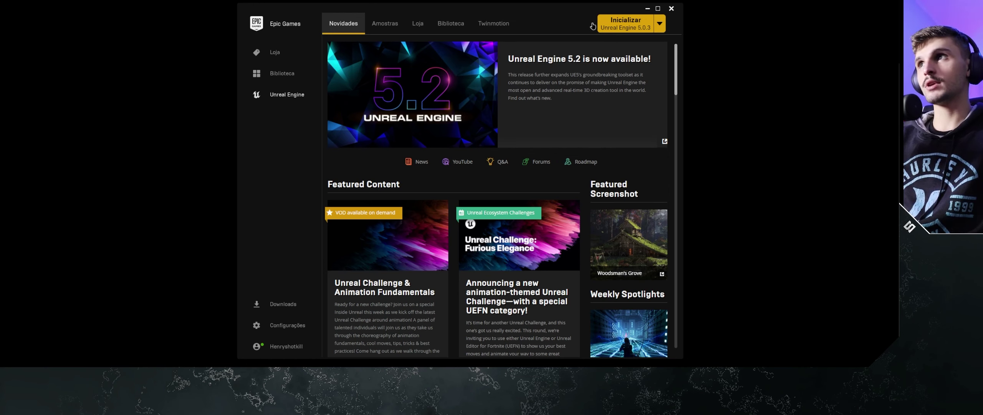
In the library, add Unreal Engine 5.2.0 and review its installation options.
click(454, 29)
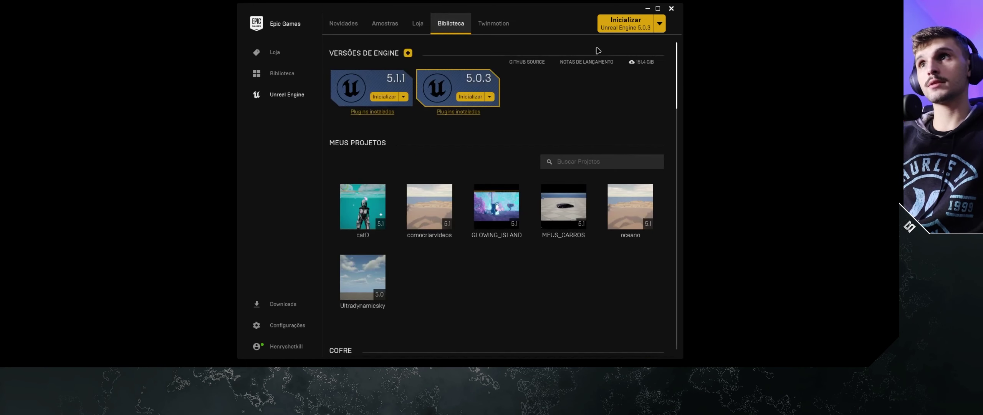
click(408, 54)
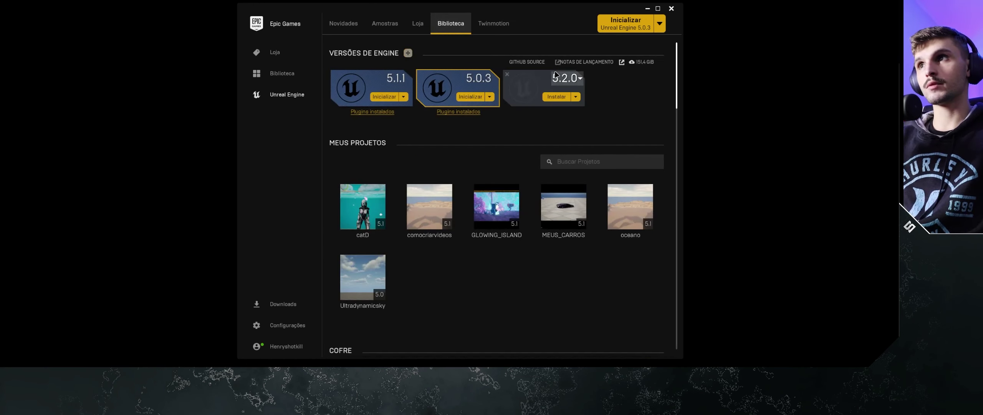
click(555, 101)
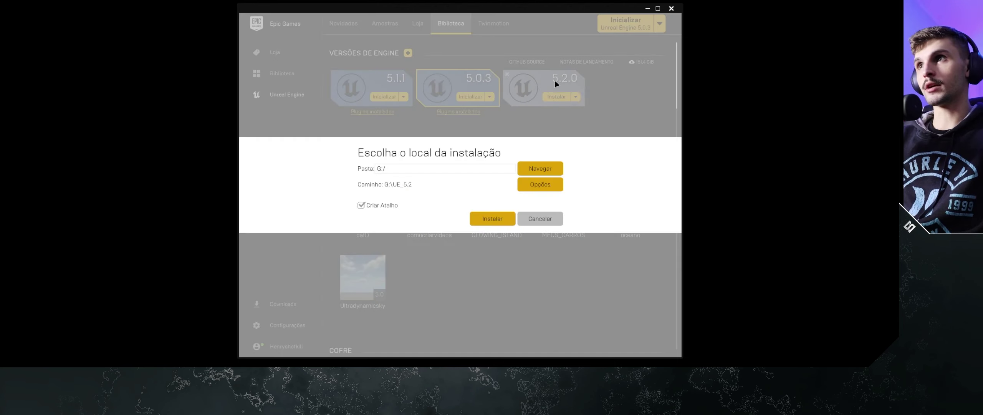
click(541, 185)
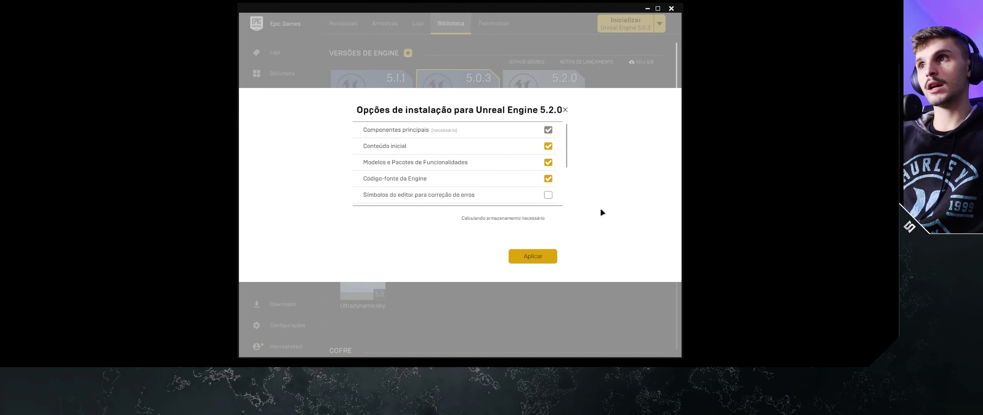
scroll(500, 177, down, 3)
scroll(500, 170, down, 1)
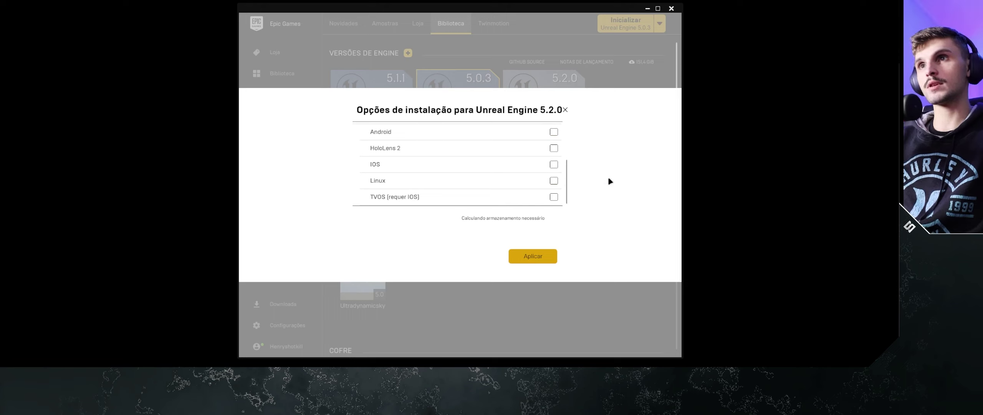
scroll(502, 167, up, 2)
scroll(502, 167, up, 2)
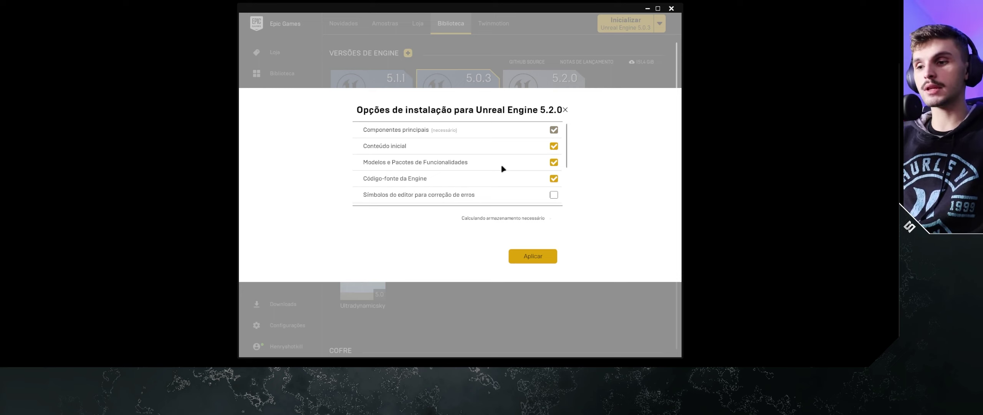
scroll(518, 165, down, 2)
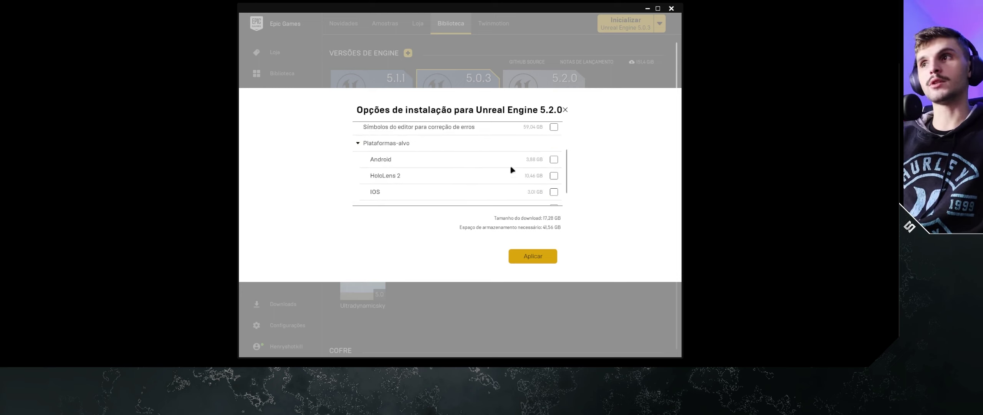
scroll(553, 161, down, 2)
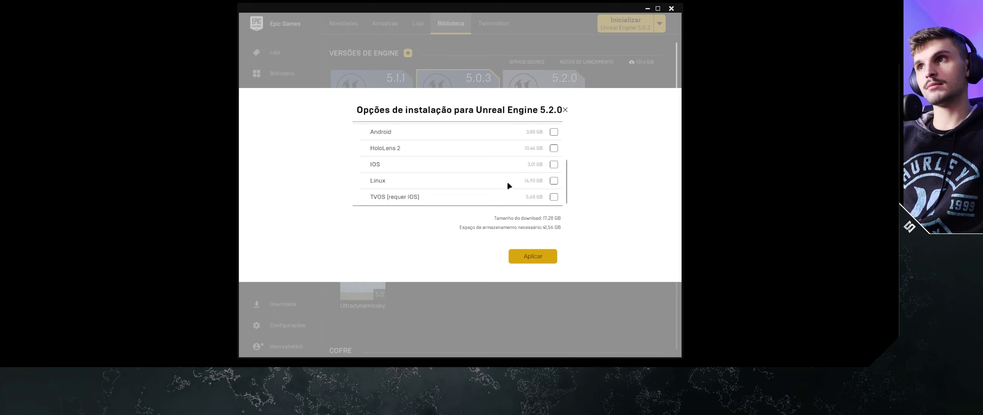
scroll(508, 177, up, 5)
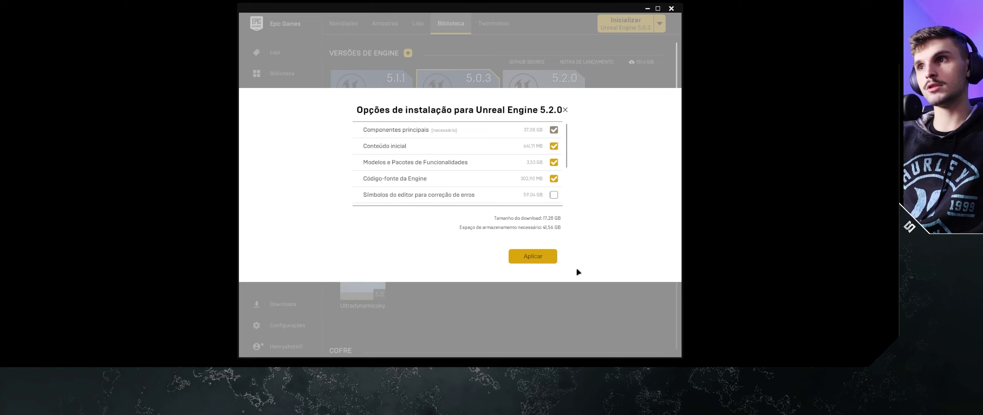
Cancel the 5.2.0 installation and launch Unreal Engine 5.1.1.
click(543, 260)
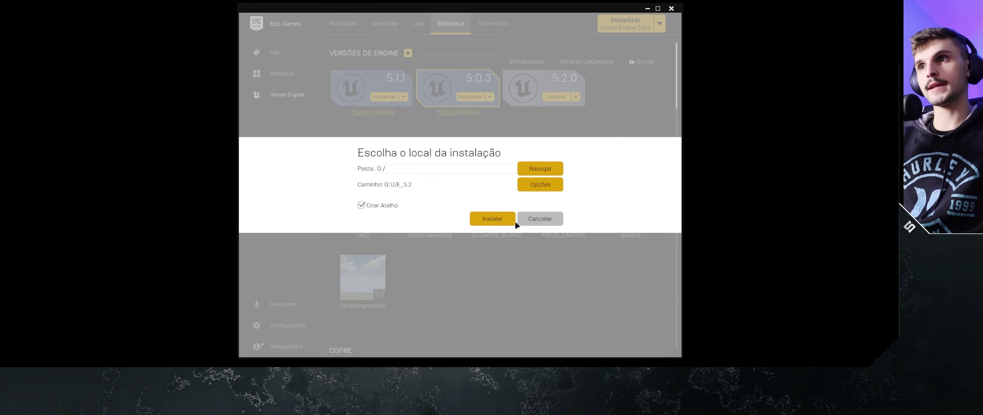
click(557, 221)
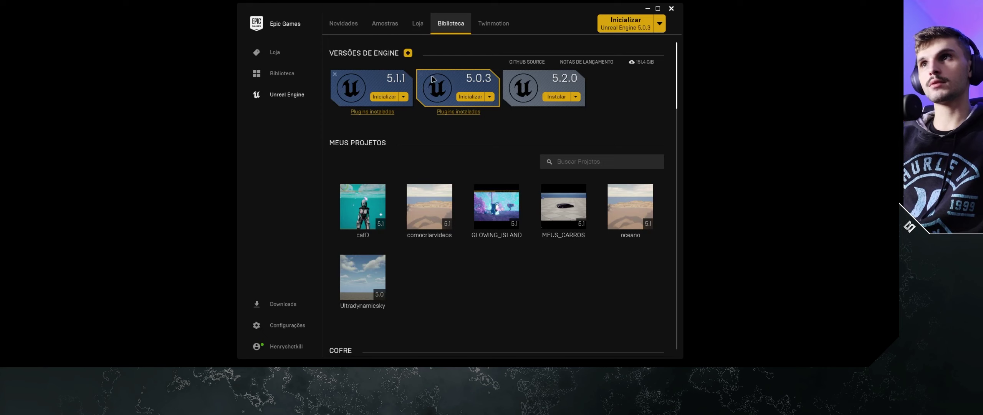
click(384, 97)
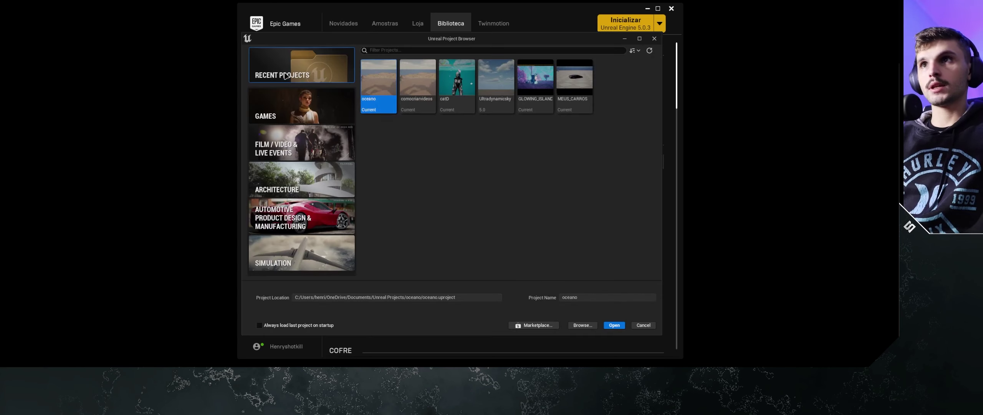
Preview the First Person, Third Person, Top Down, Handheld AR and Vehicle game templates.
click(265, 104)
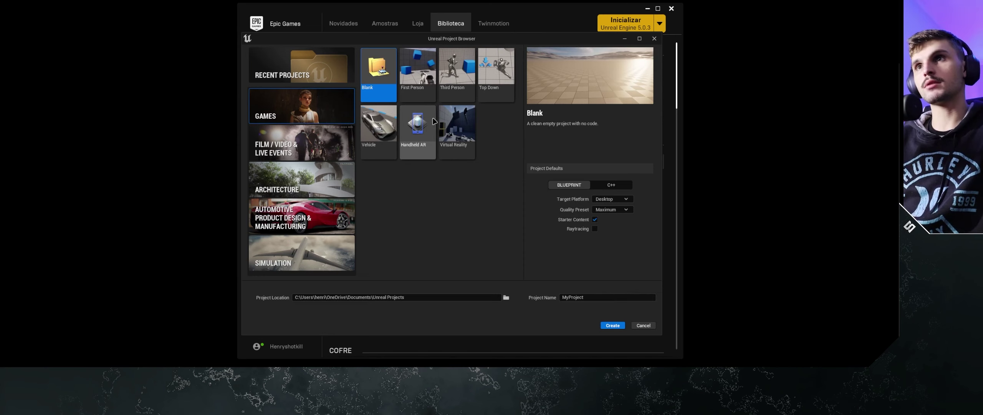
click(412, 90)
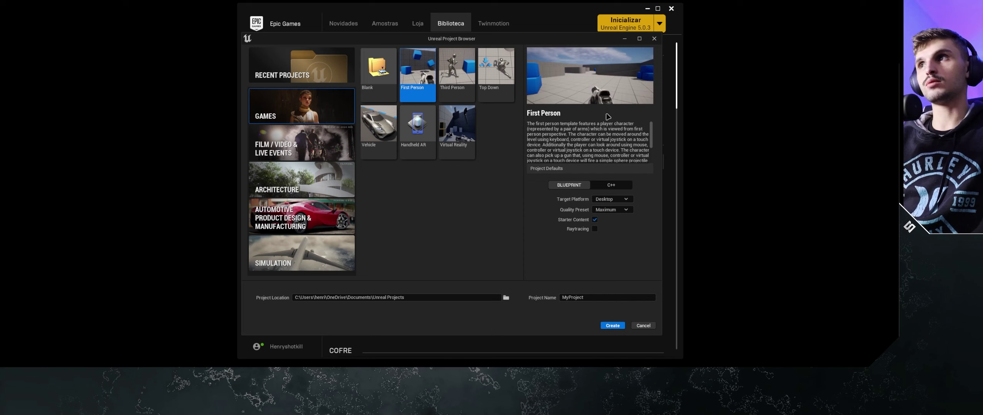
click(457, 80)
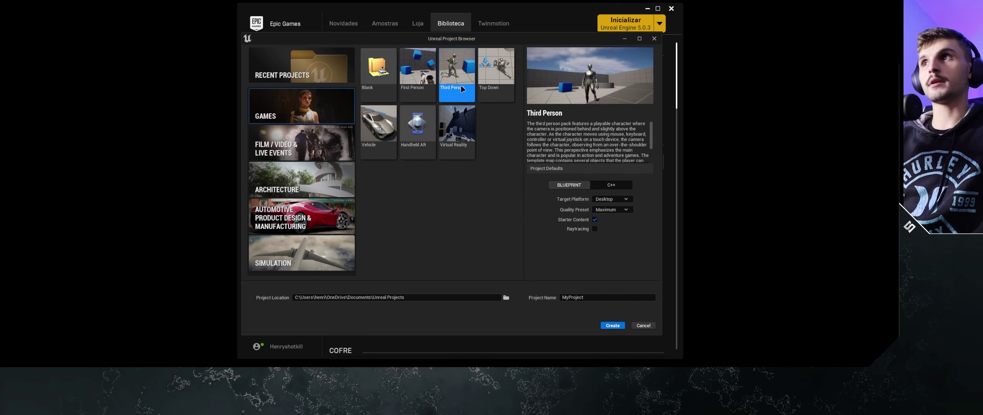
click(495, 92)
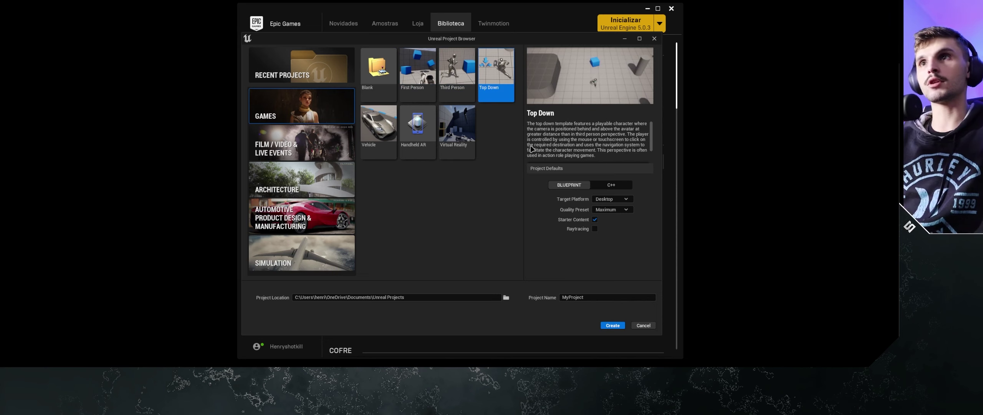
click(417, 148)
click(378, 147)
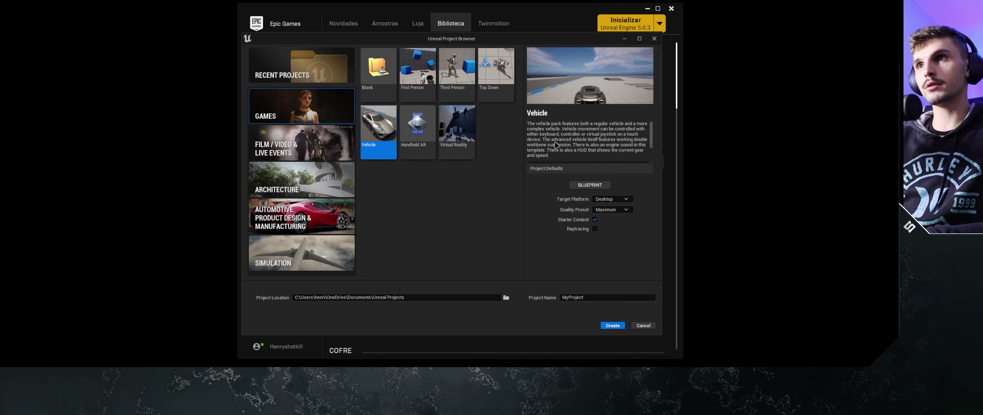
Browse the Film / Video & Live Events, Architecture, Simulation and Games template categories.
click(275, 152)
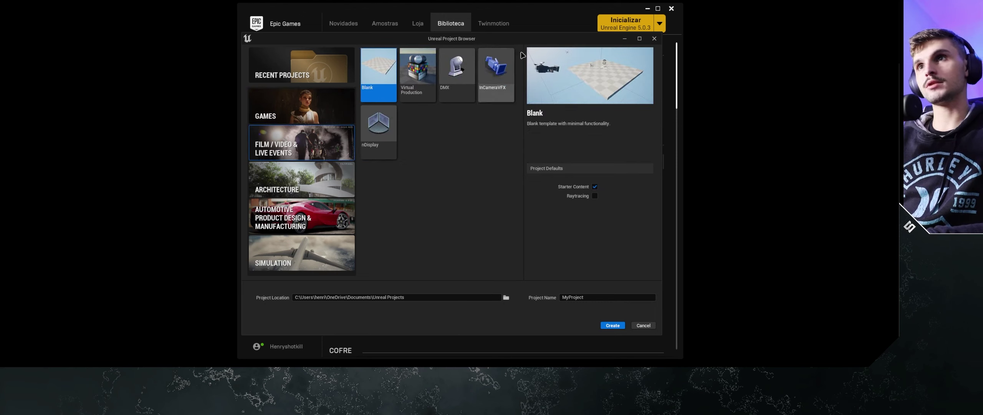
click(303, 195)
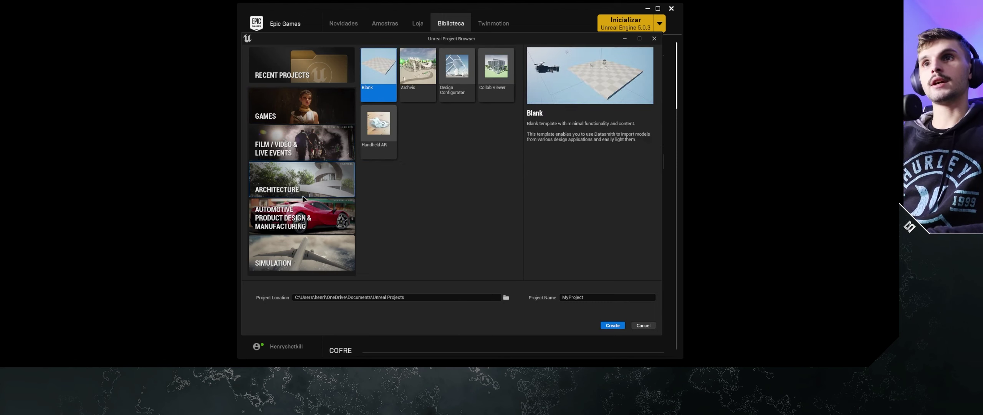
click(282, 254)
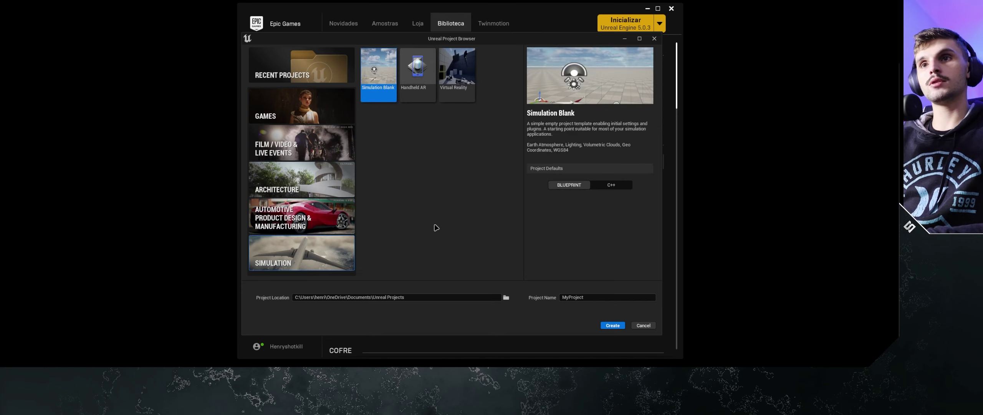
click(322, 115)
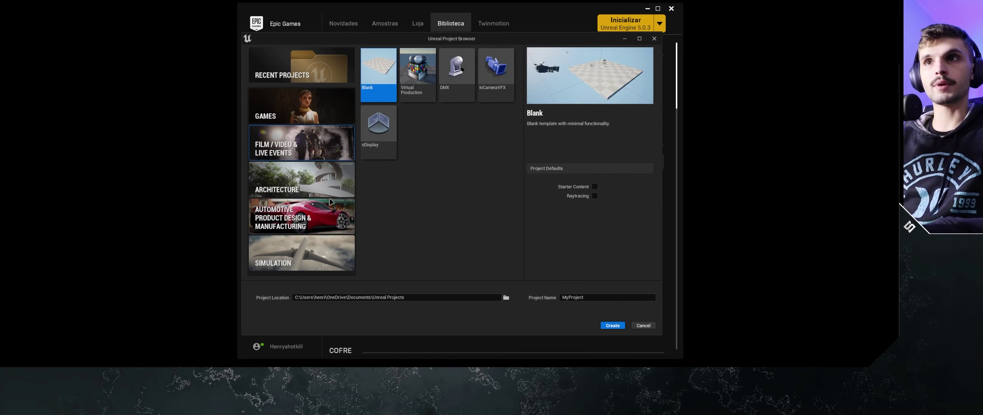
click(328, 151)
click(317, 114)
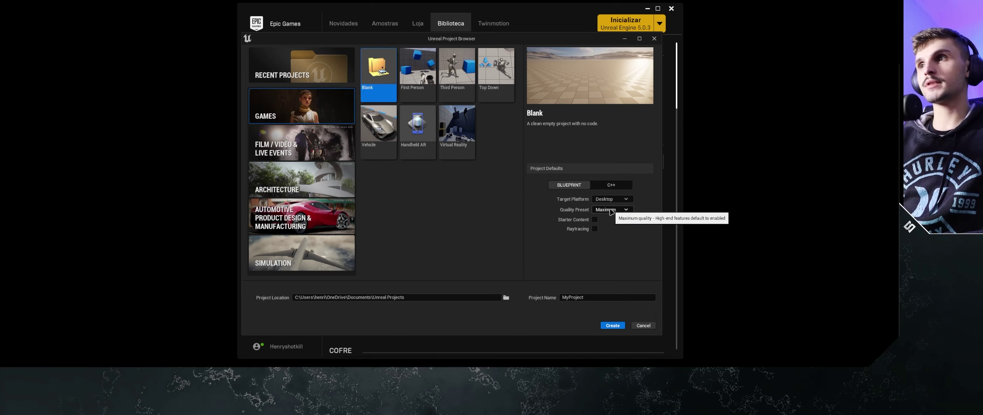
Open the comocriarvideos project from recent projects and minimize the launcher while it loads.
click(587, 298)
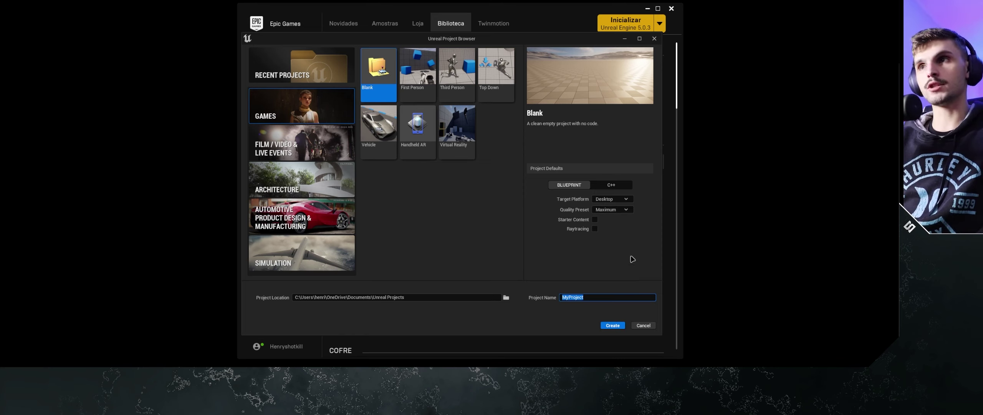
click(289, 67)
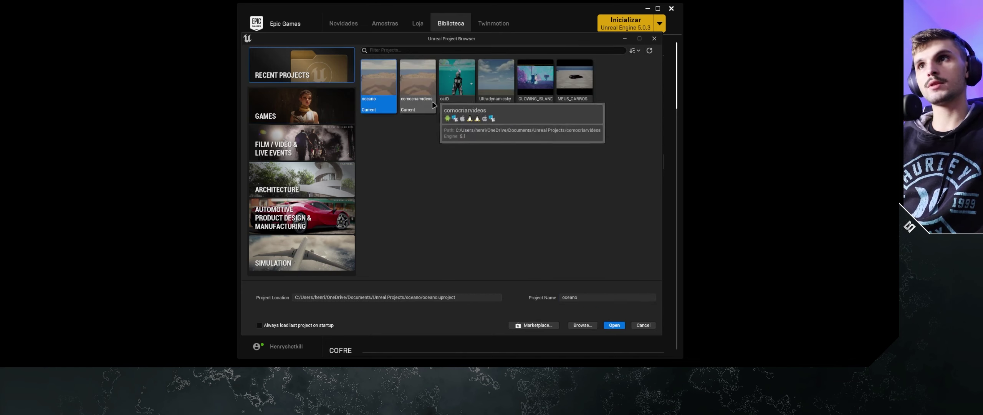
click(418, 82)
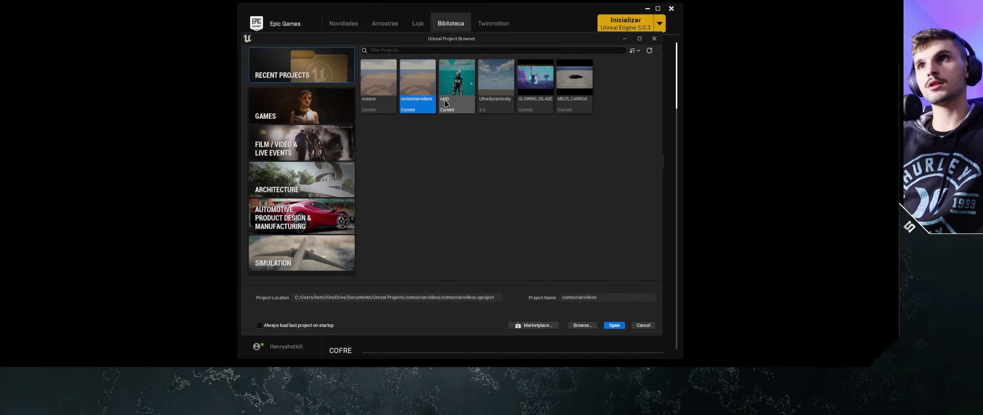
click(611, 325)
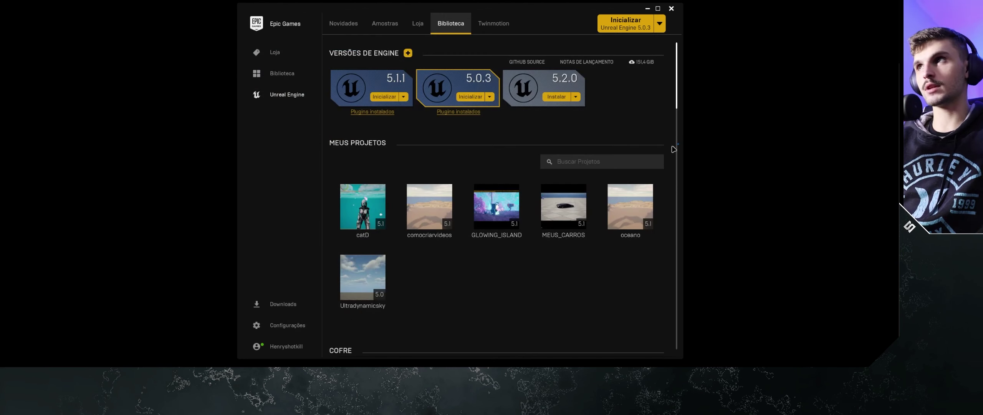
click(648, 8)
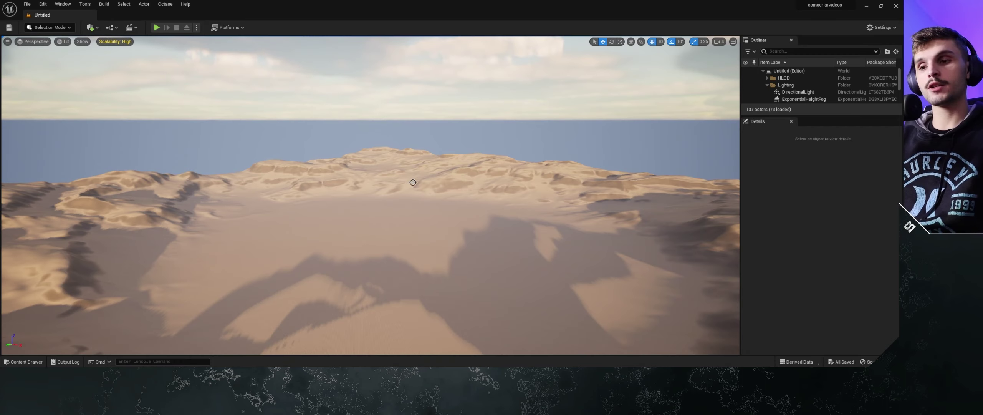
mouse_move(402, 167)
right_down()
mouse_move(402, 215)
mouse_move(402, 167)
right_up()
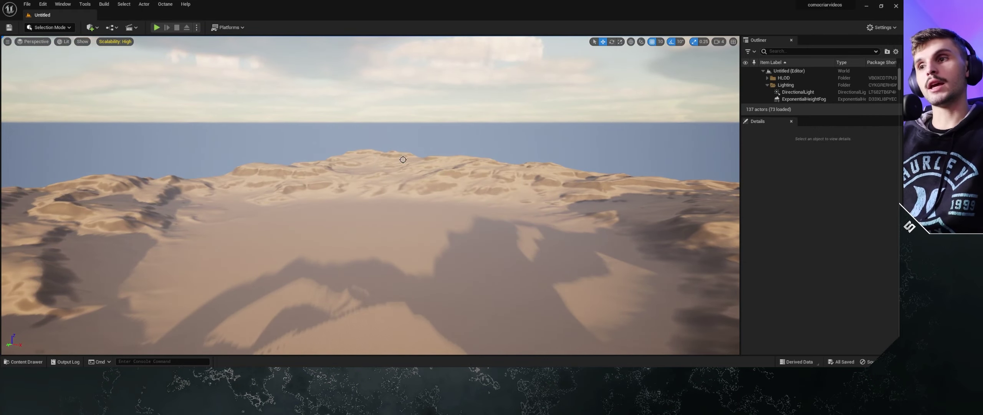
right_drag(403, 167, 426, 180)
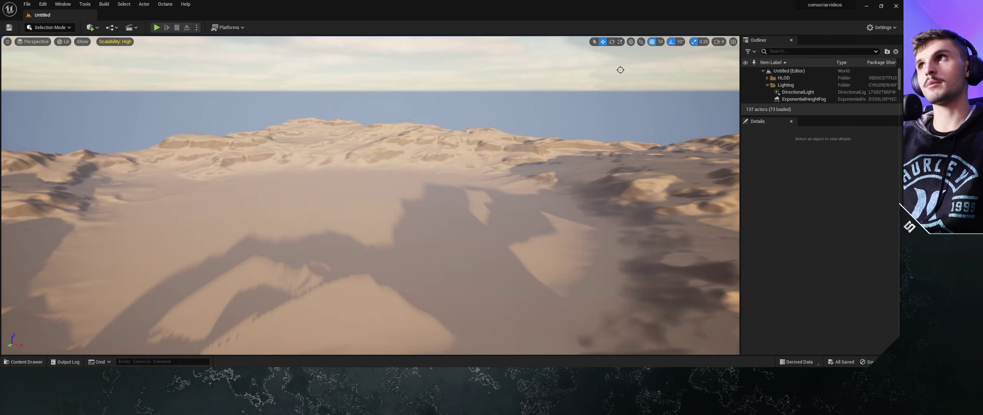
click(719, 42)
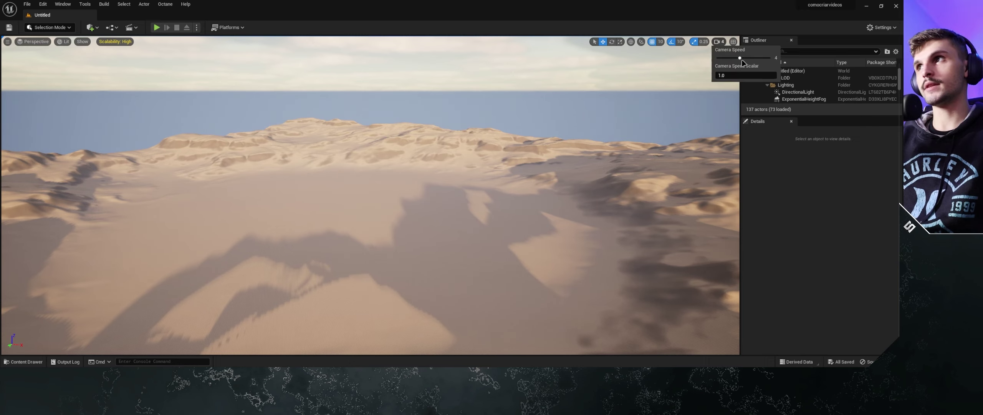
right_drag(614, 172, 614, 173)
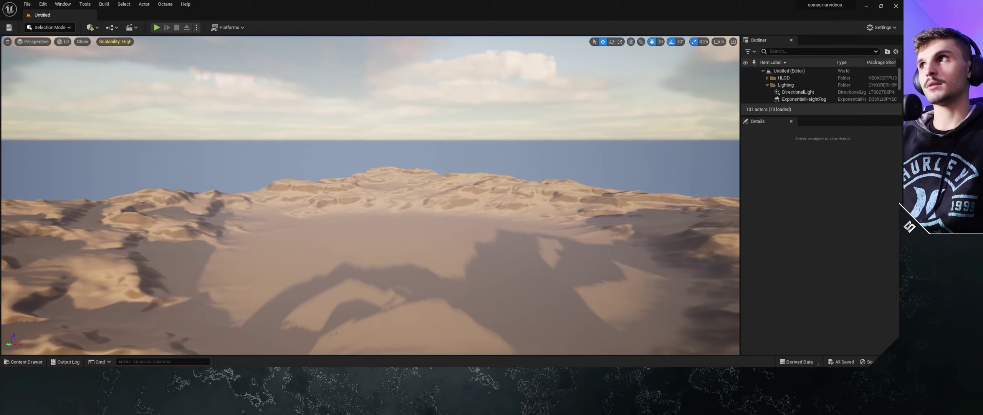
right_drag(577, 117, 577, 117)
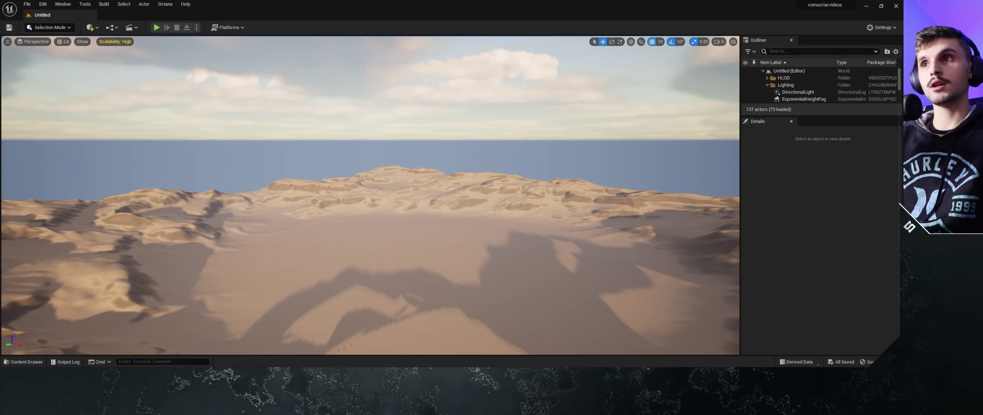
click(434, 199)
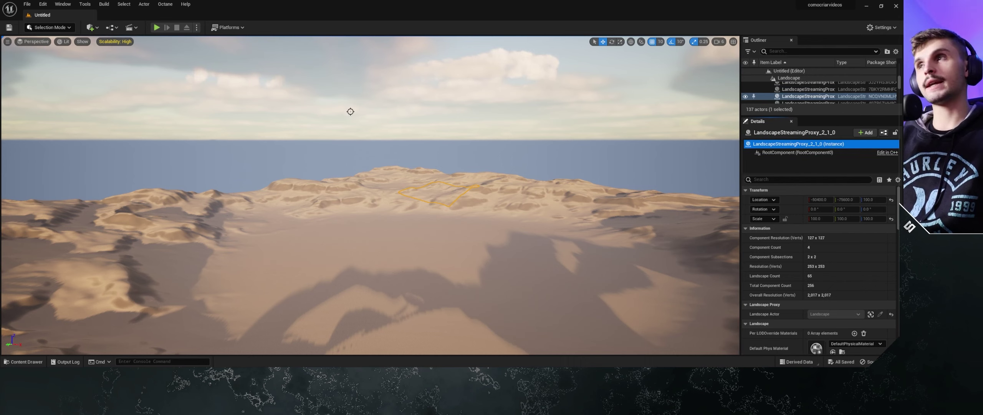
Open File > New Level and compare the Empty Open World, Basic and Empty Level templates.
click(26, 4)
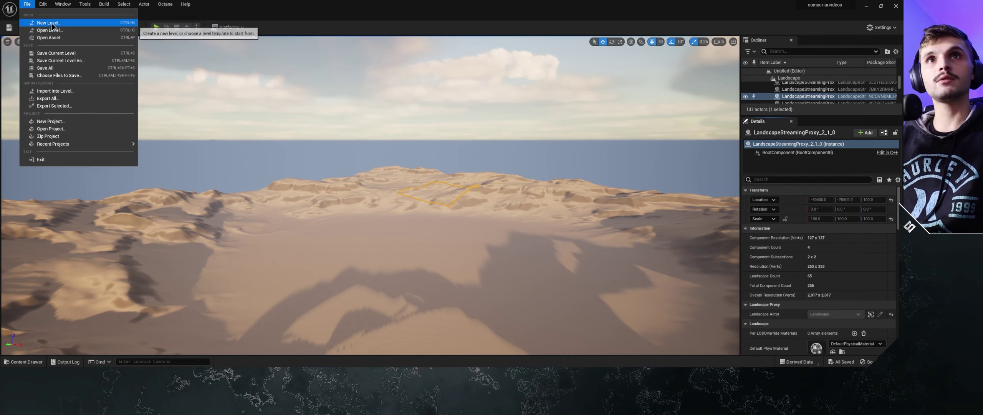
click(70, 22)
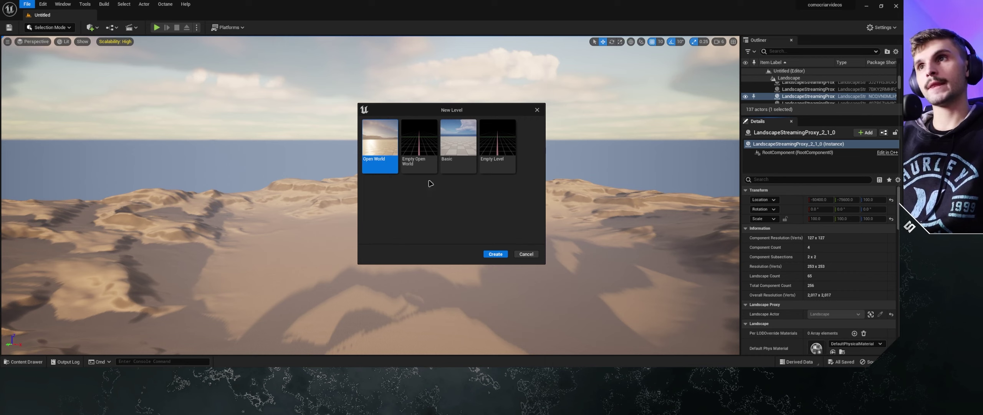
click(421, 153)
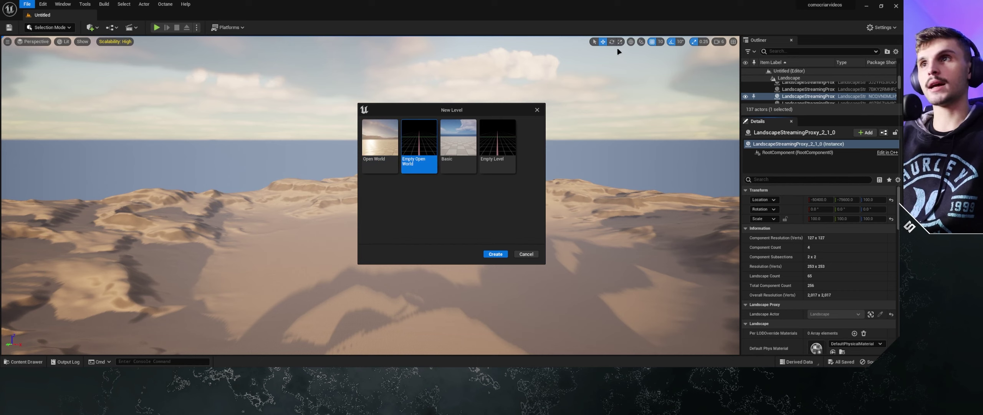
click(463, 150)
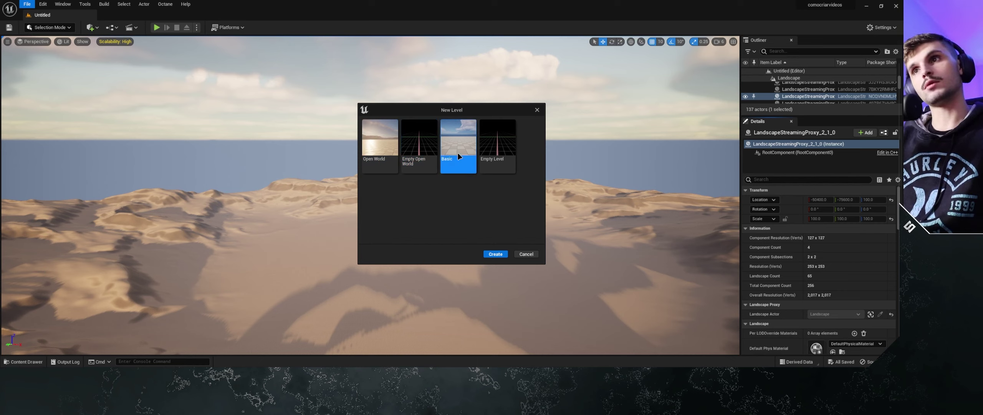
click(498, 152)
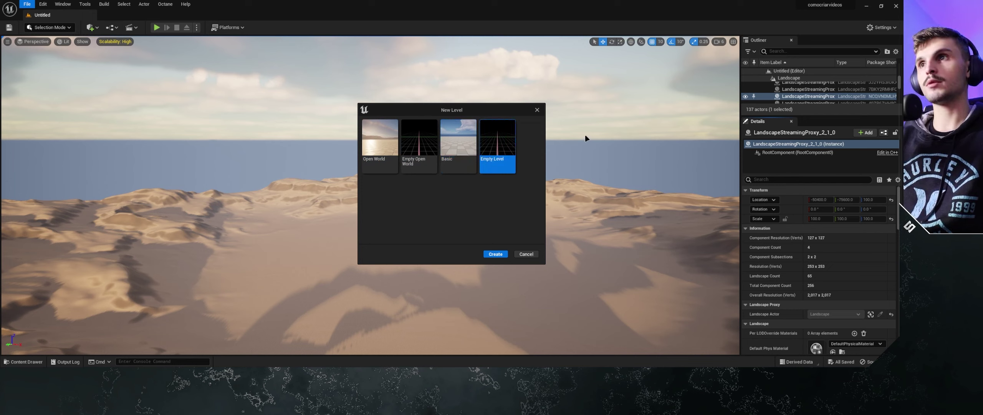
Create a new Basic level and look over its checkered floor and sky.
click(457, 149)
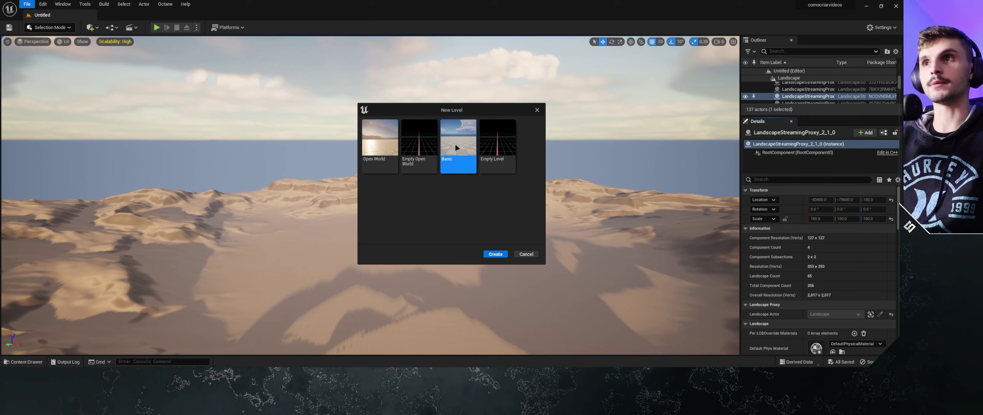
click(504, 256)
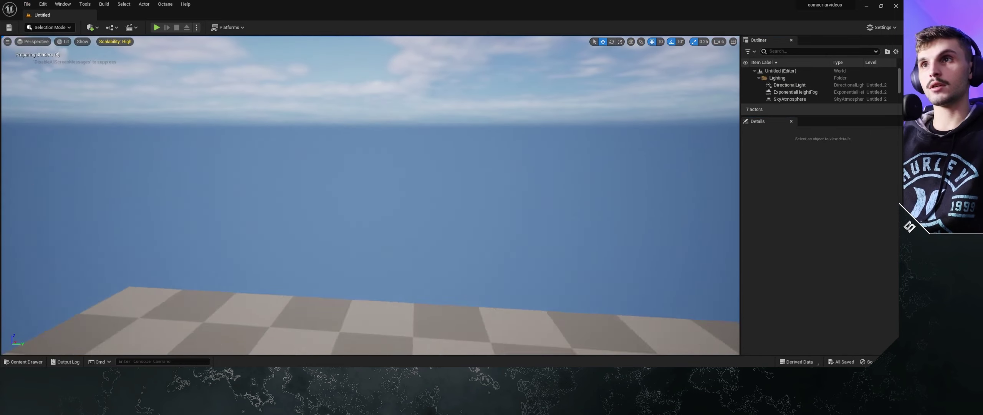
right_drag(368, 173, 368, 230)
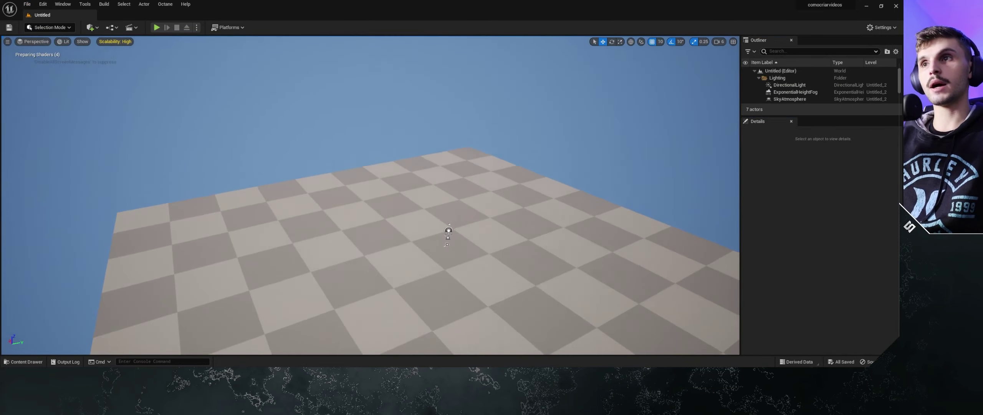
right_drag(215, 146, 215, 127)
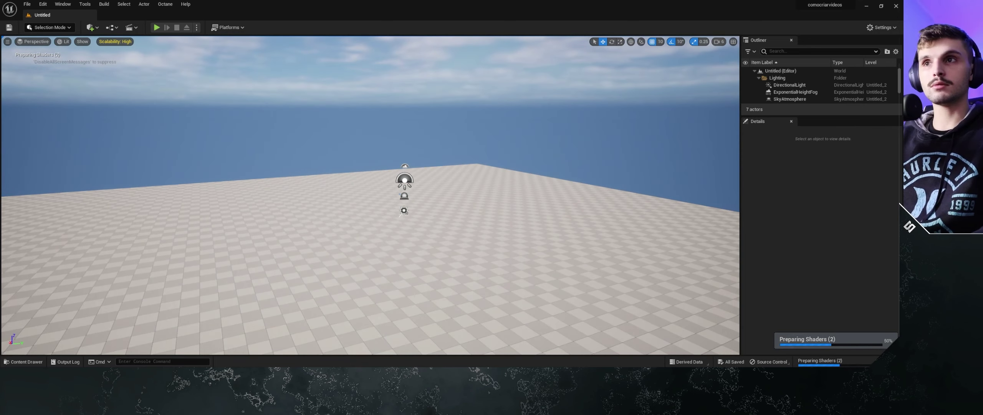
click(326, 231)
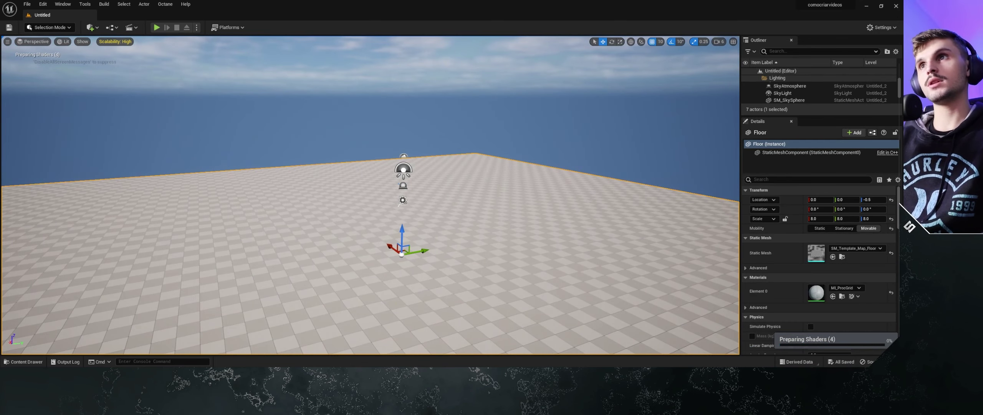
right_drag(399, 215, 399, 200)
Check the DirectionalLight in the Outliner, then save the level as 'map'.
drag(798, 115, 798, 187)
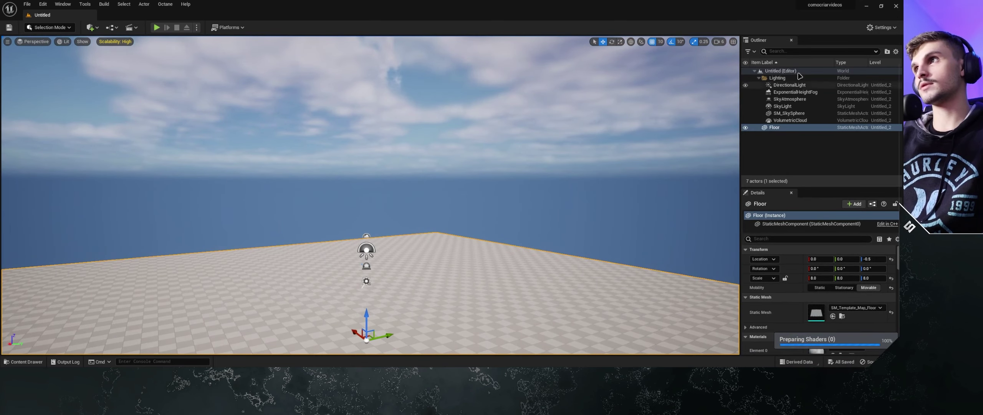
click(806, 86)
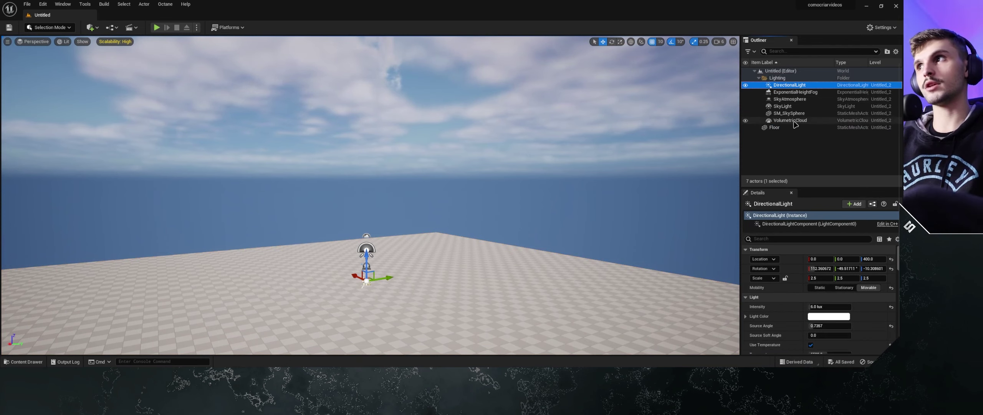
click(795, 150)
right_drag(679, 130, 680, 154)
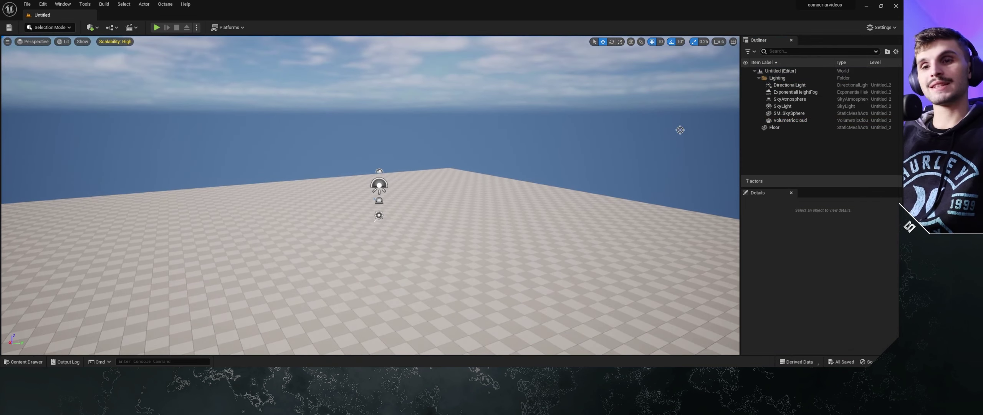
key(ctrl+s)
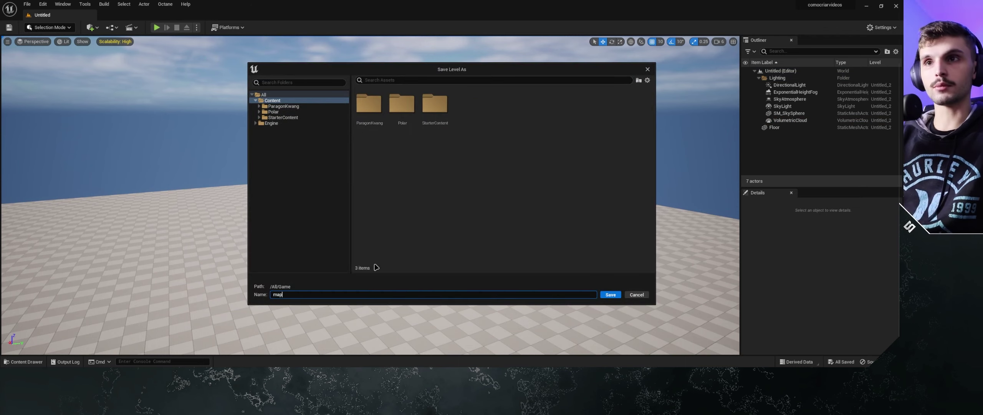
key(Escape)
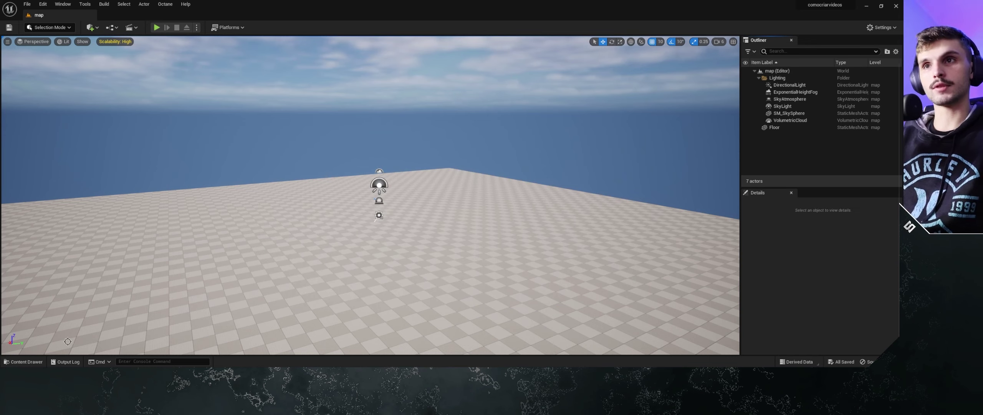
Create a new Open World level from File > New Level.
click(22, 362)
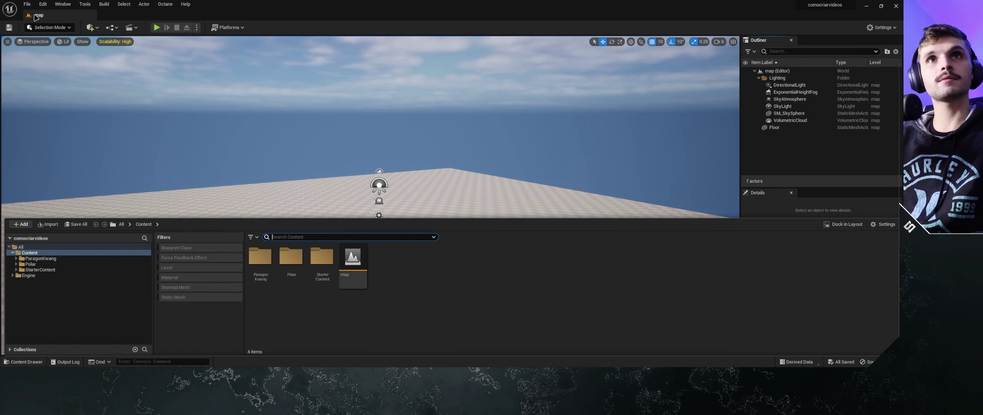
click(27, 4)
click(42, 24)
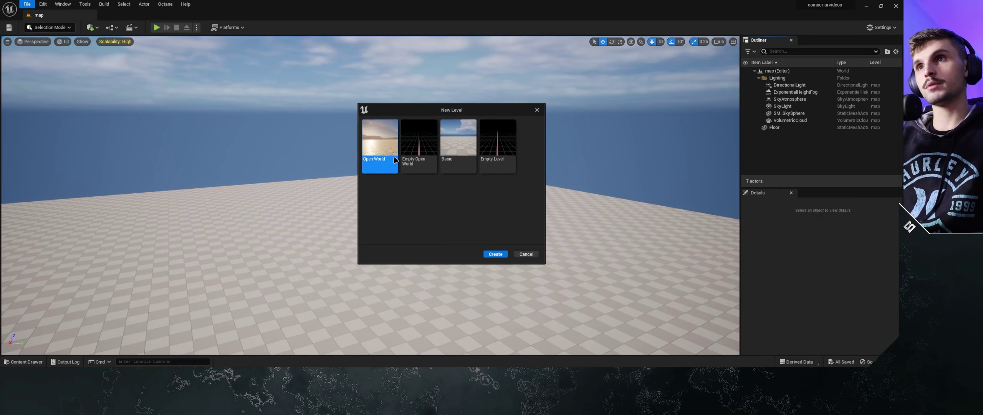
click(495, 254)
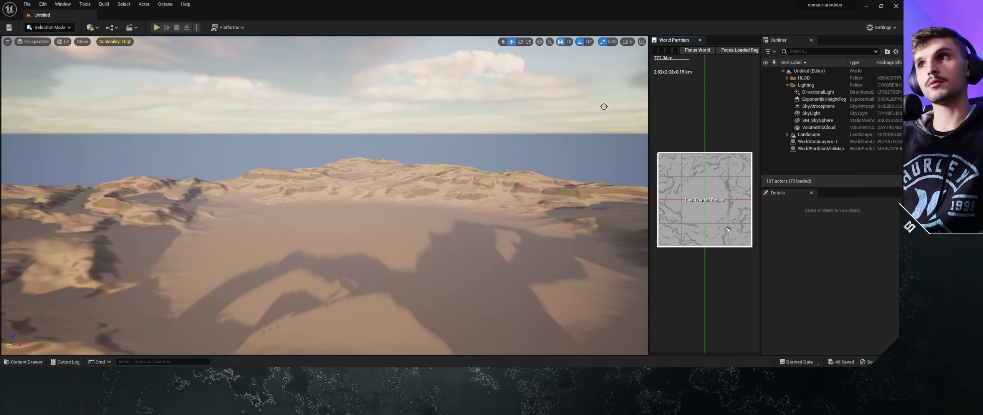
Save the desert level as 'open_world' under /All/Game.
click(238, 150)
key(ctrl+s)
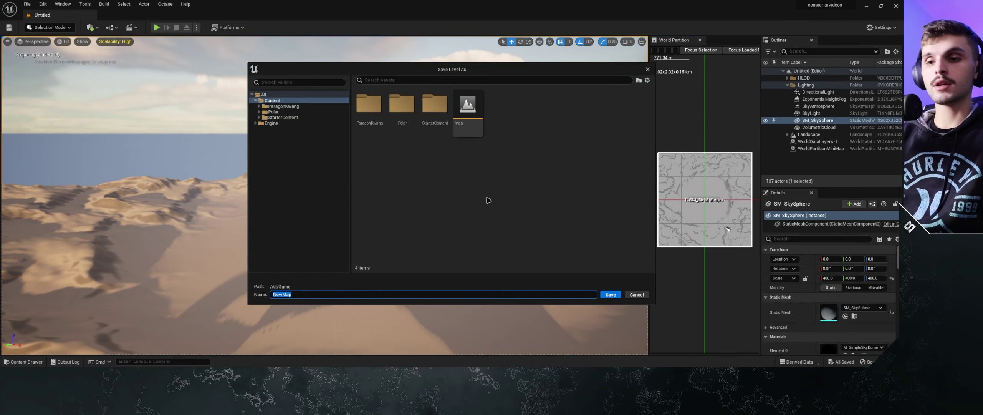
text(open_world)
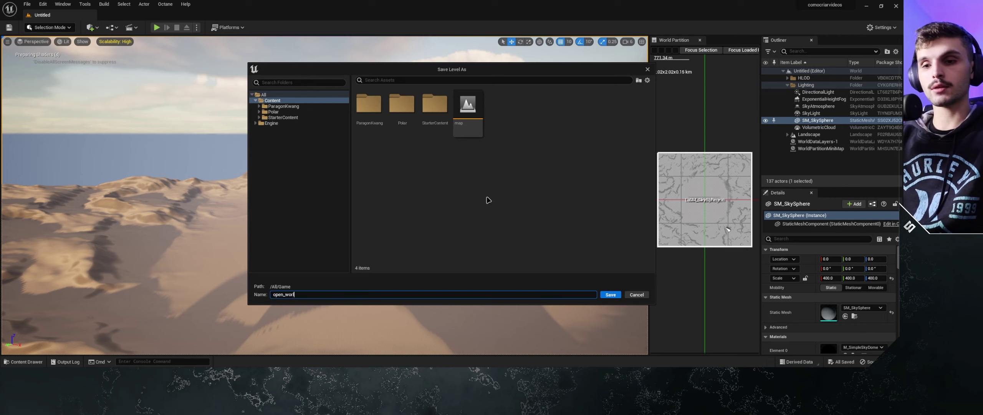
click(616, 297)
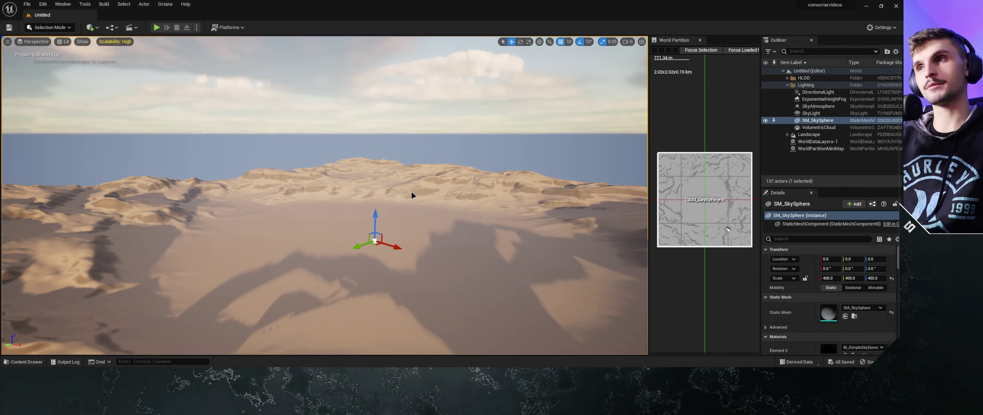
From the Content Drawer, open the open_world level, then load the map level.
click(16, 361)
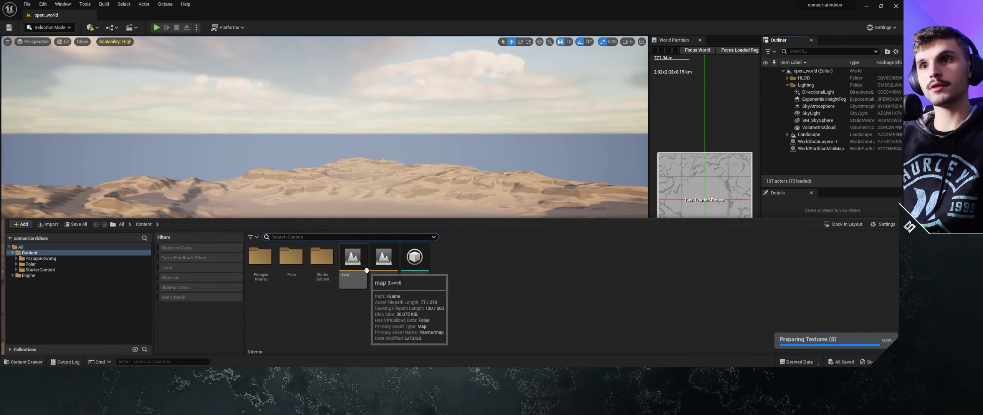
double_click(354, 261)
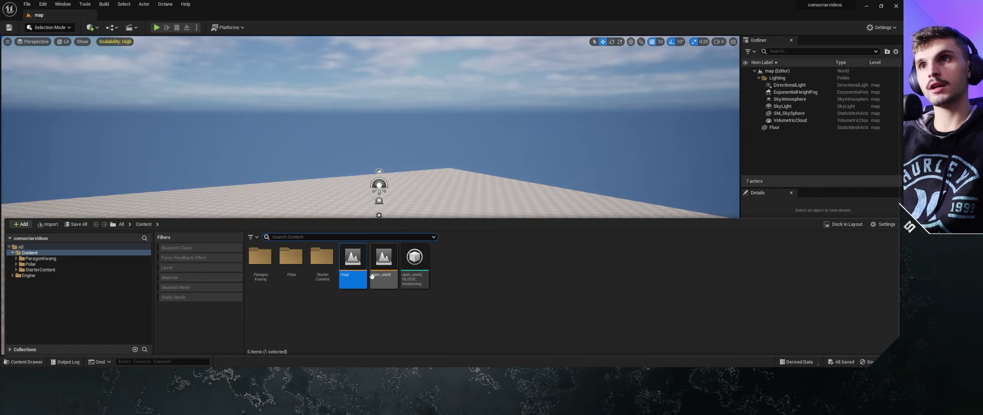
click(393, 252)
double_click(393, 252)
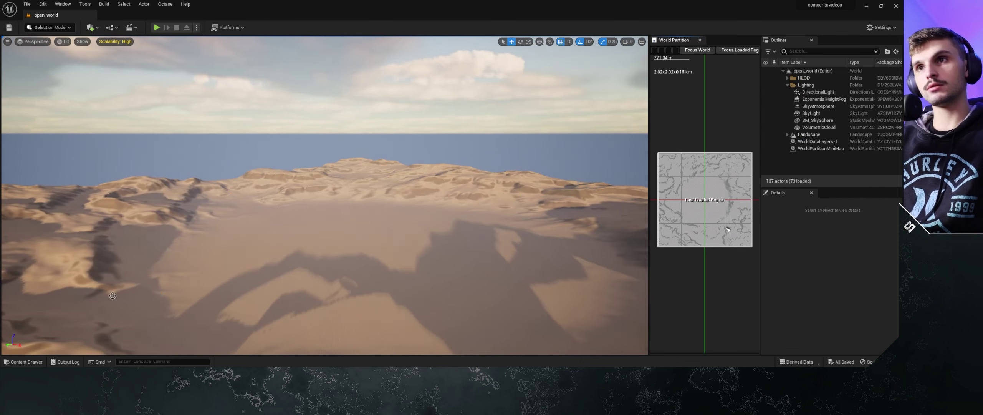
click(32, 361)
double_click(352, 257)
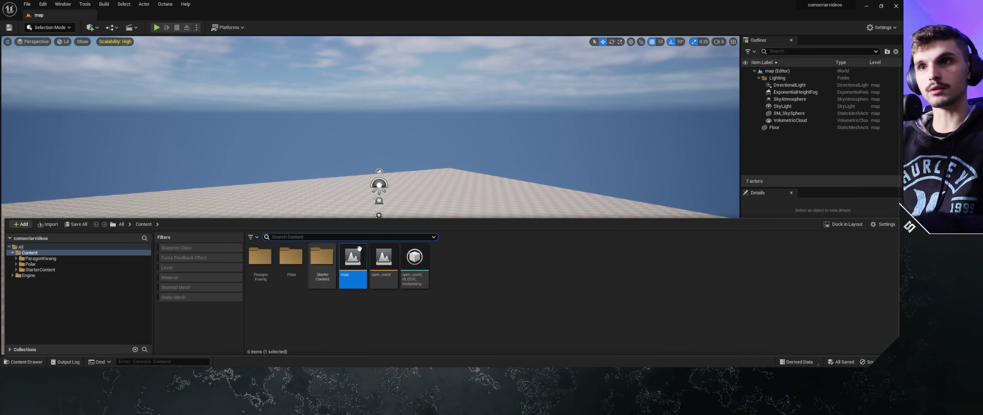
Clear the asset selection, then select and deselect SM_SkySphere in the map level.
click(510, 279)
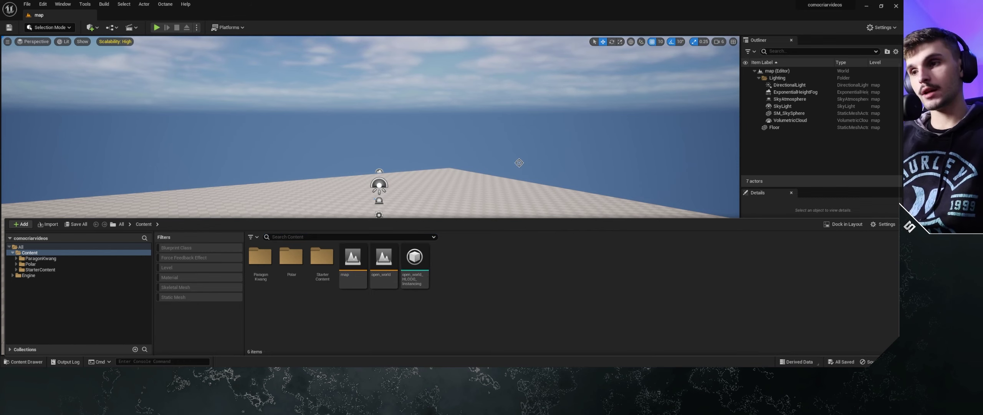
click(476, 153)
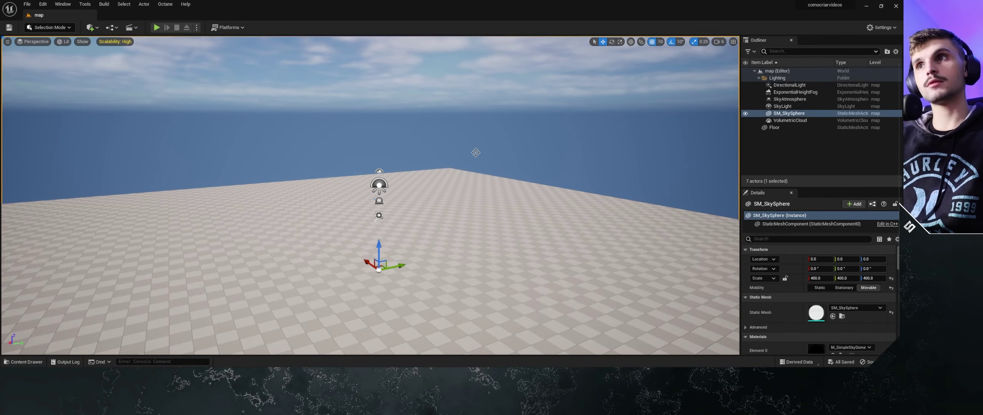
click(797, 154)
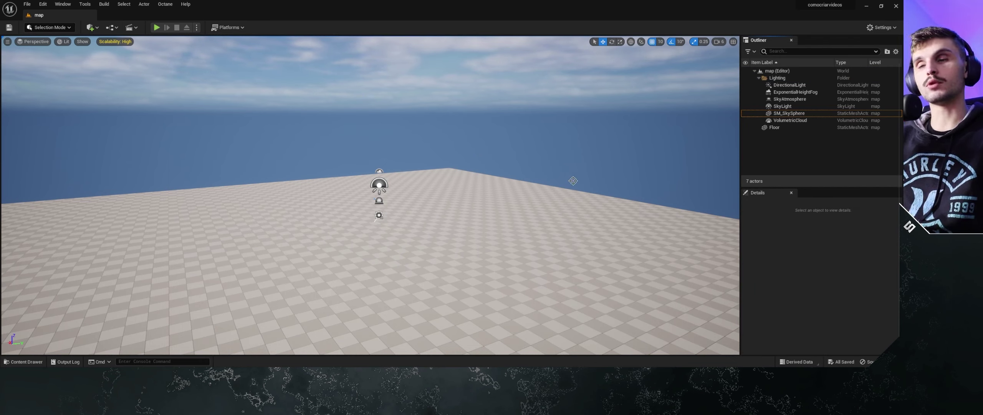
In Edit > Plugins, enable the experimental Water plugin, then filter the list for 'ocea'.
click(44, 5)
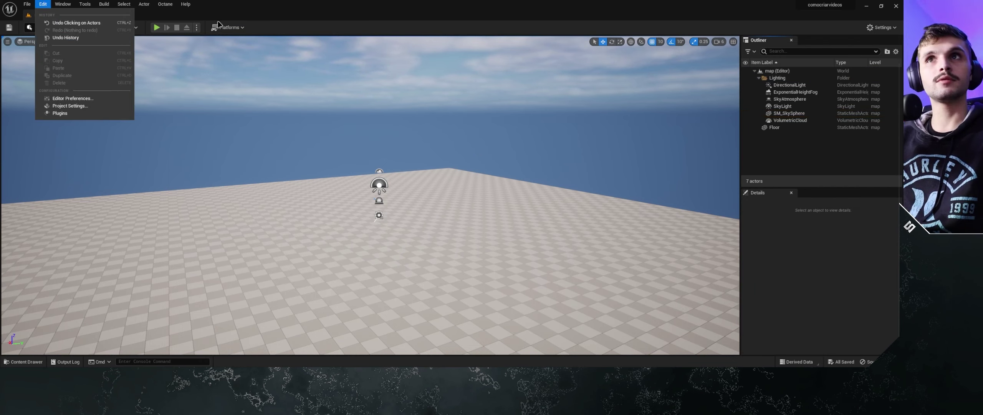
click(254, 30)
click(42, 4)
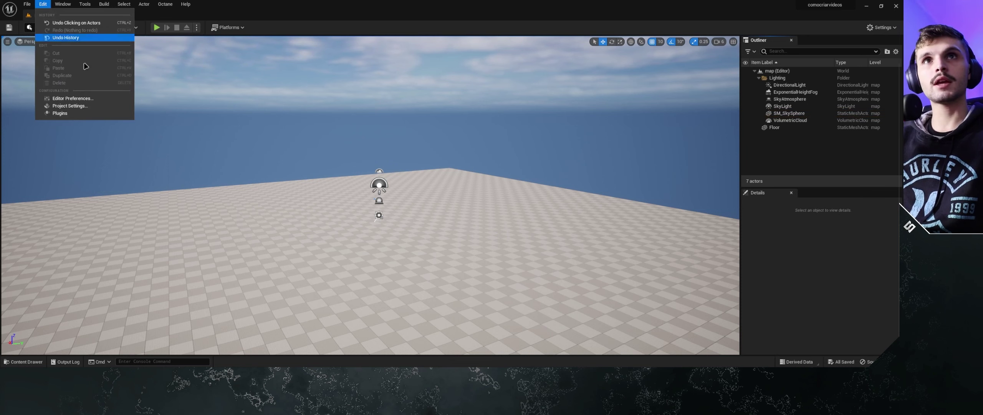
click(54, 113)
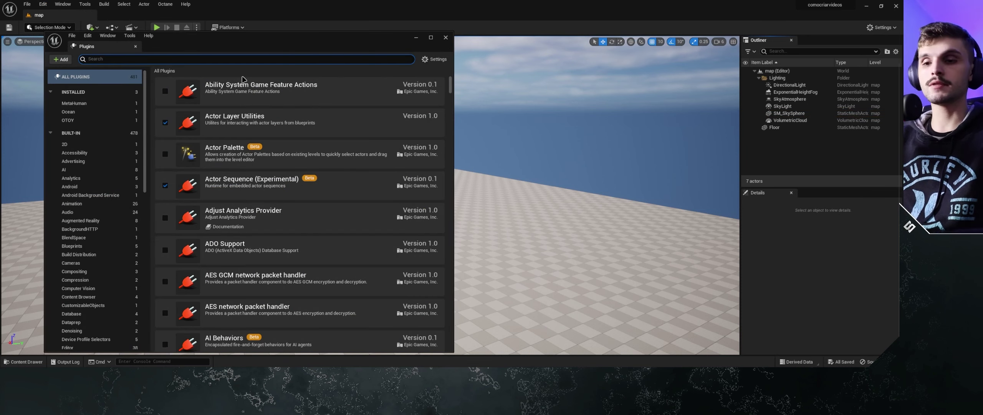
text(water)
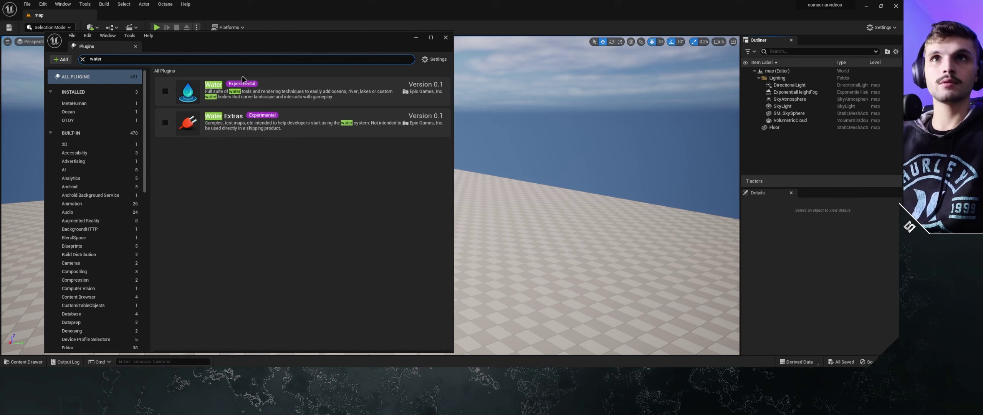
click(164, 91)
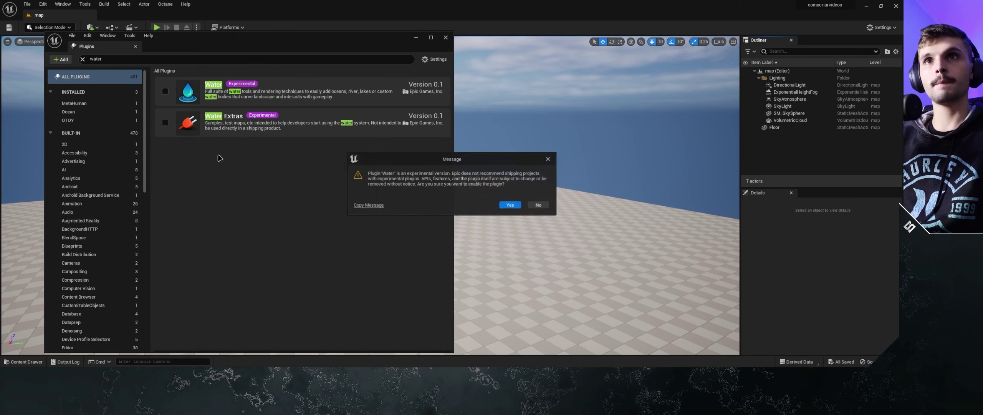
click(510, 204)
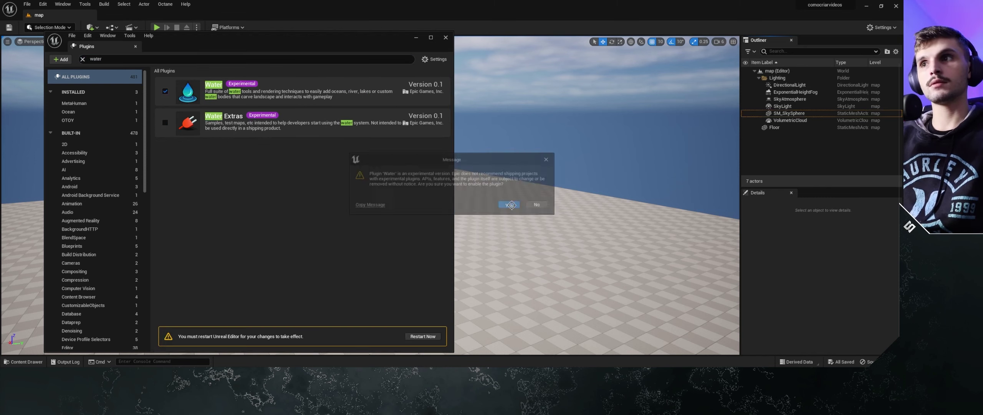
click(82, 60)
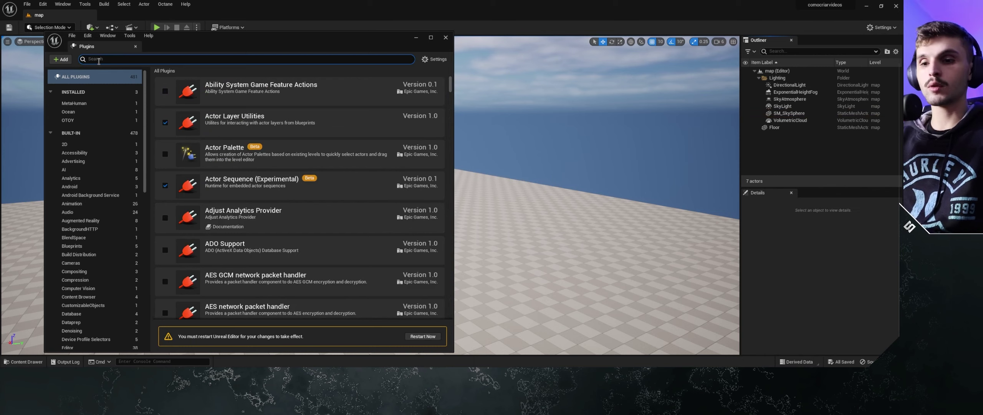
text(ocea)
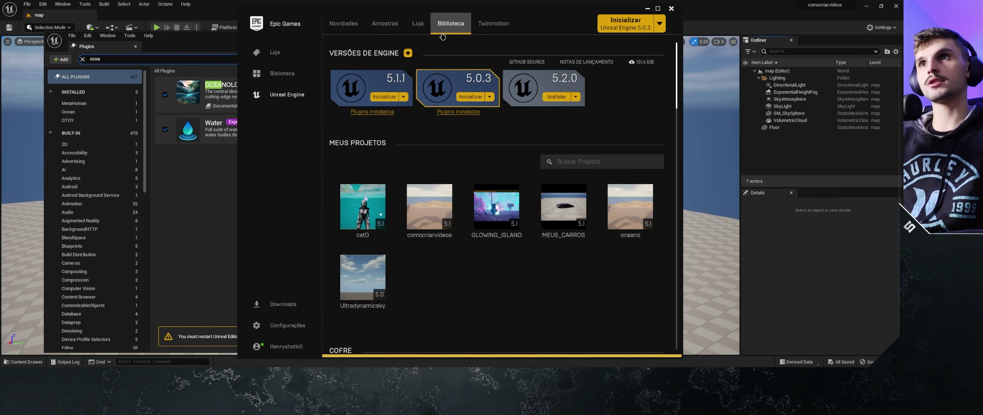
Open the Marketplace store and search it for 'oceanology'.
click(418, 24)
scroll(503, 162, down, 5)
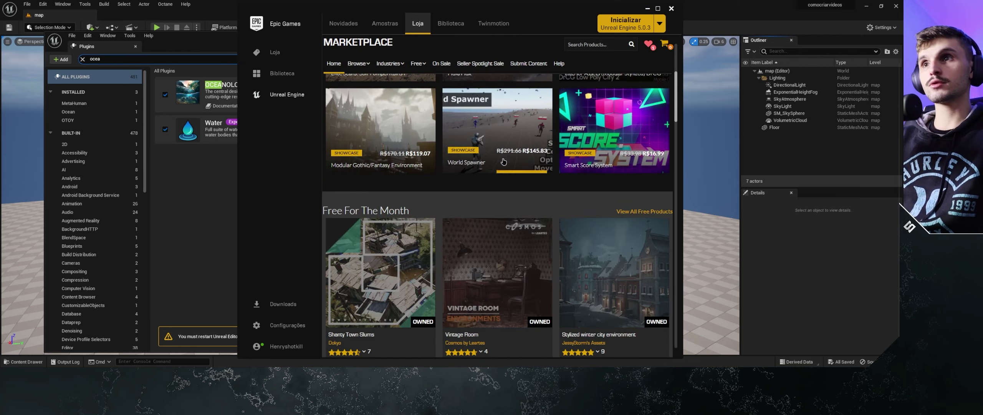
scroll(503, 161, down, 5)
scroll(546, 204, up, 5)
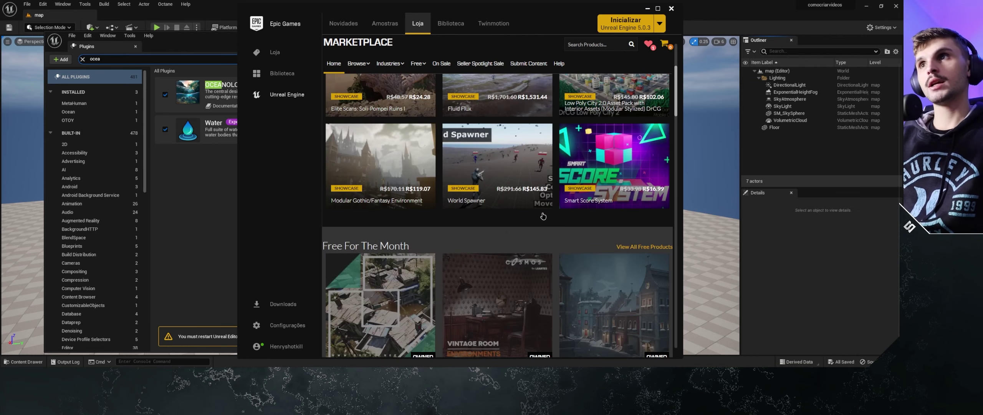
scroll(544, 213, up, 5)
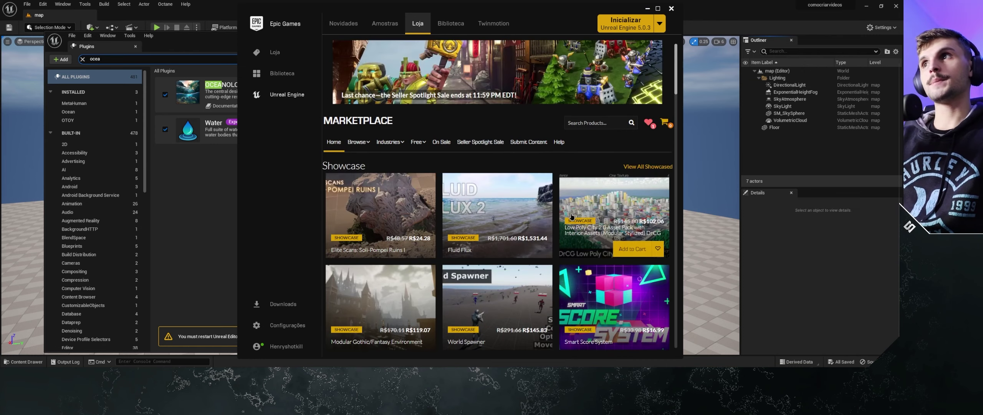
click(588, 123)
text(oceanology)
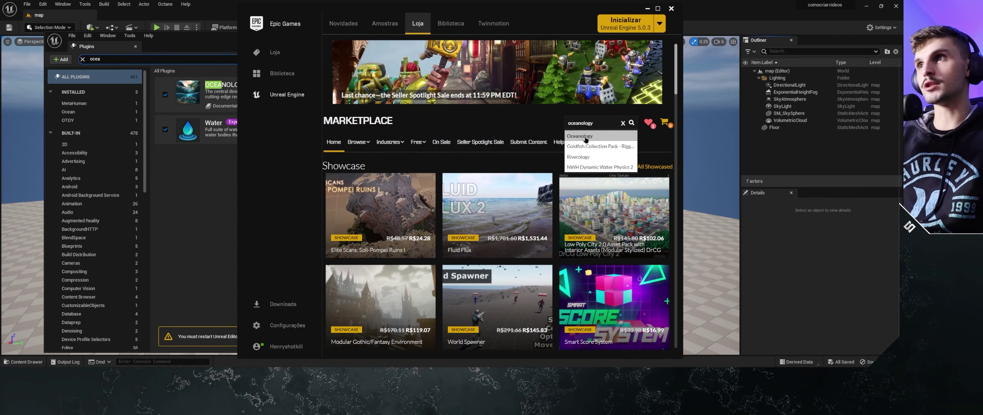
Browse the Oceanology product page, then minimize the launcher.
click(585, 139)
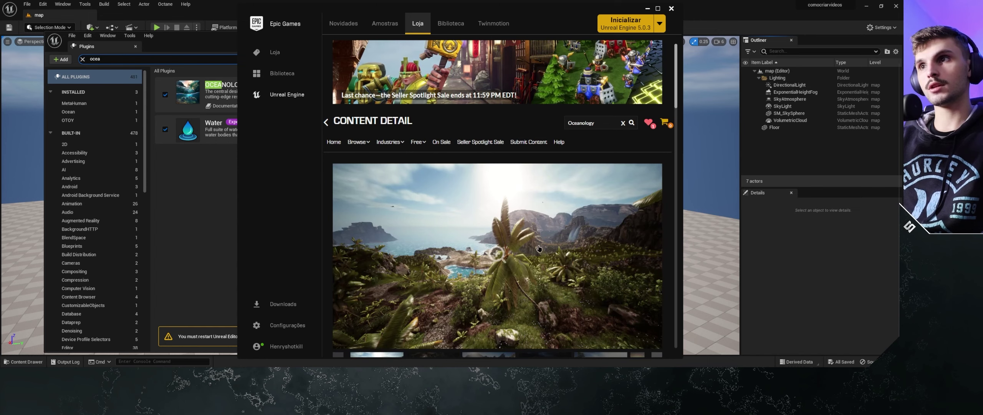
scroll(538, 248, down, 1)
scroll(539, 249, down, 1)
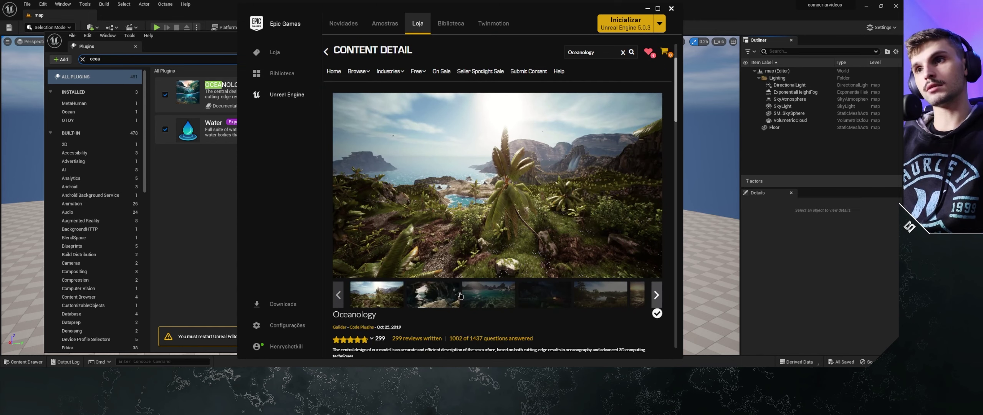
scroll(541, 288, down, 5)
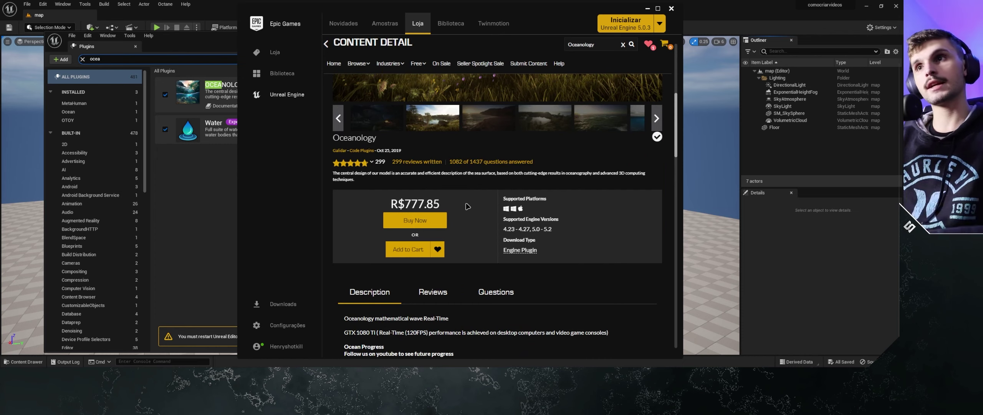
scroll(563, 149, up, 5)
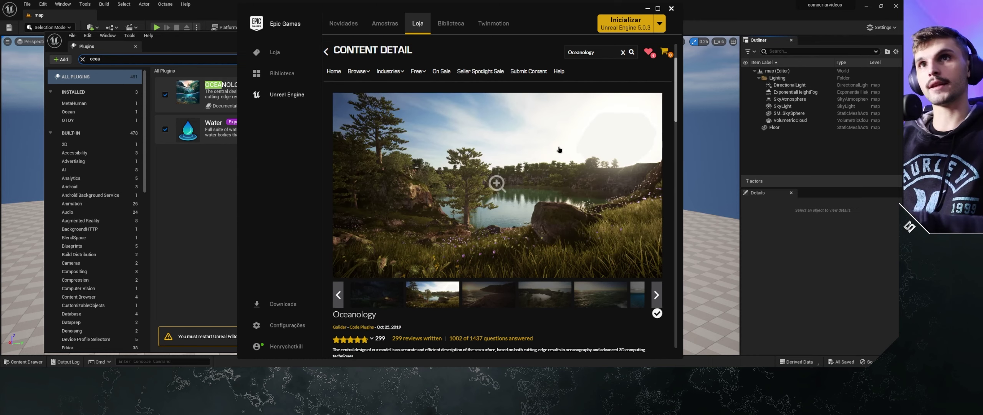
scroll(518, 203, up, 2)
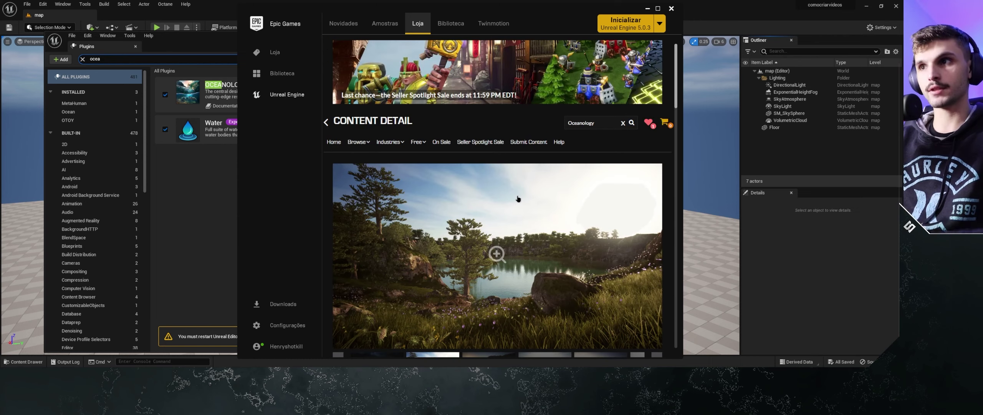
scroll(587, 197, down, 1)
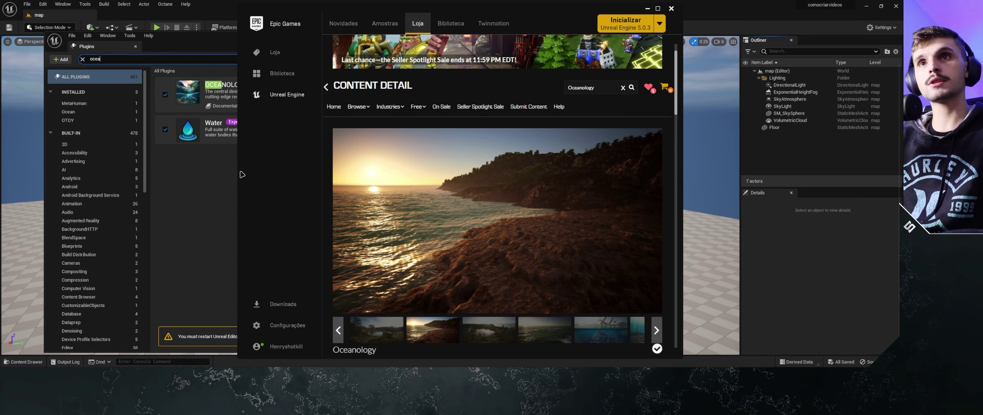
click(646, 8)
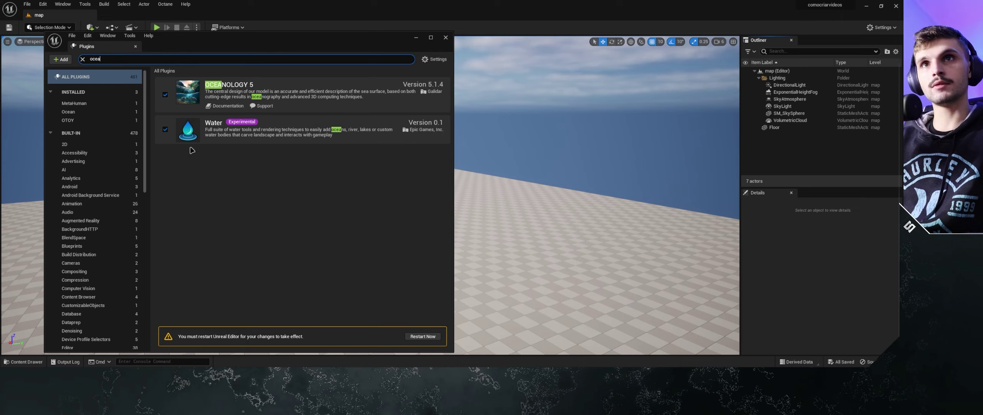
Restart the editor to apply the plugins, then reopen the 'map' level from the Content Drawer.
click(422, 337)
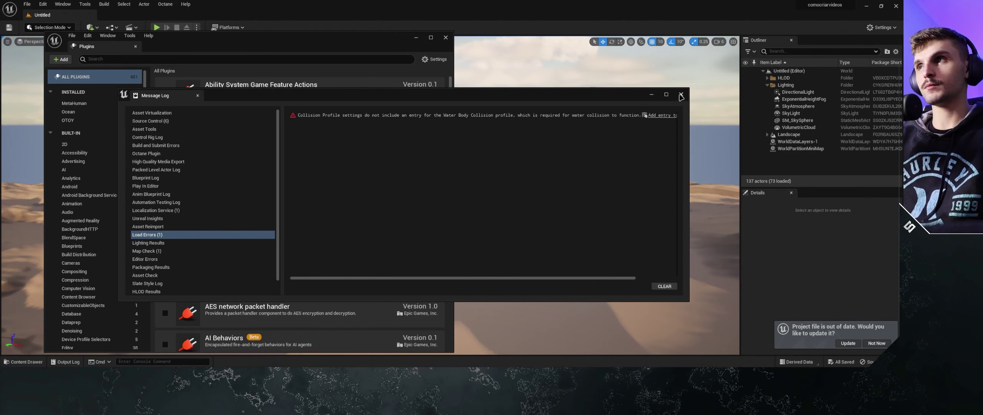
click(445, 37)
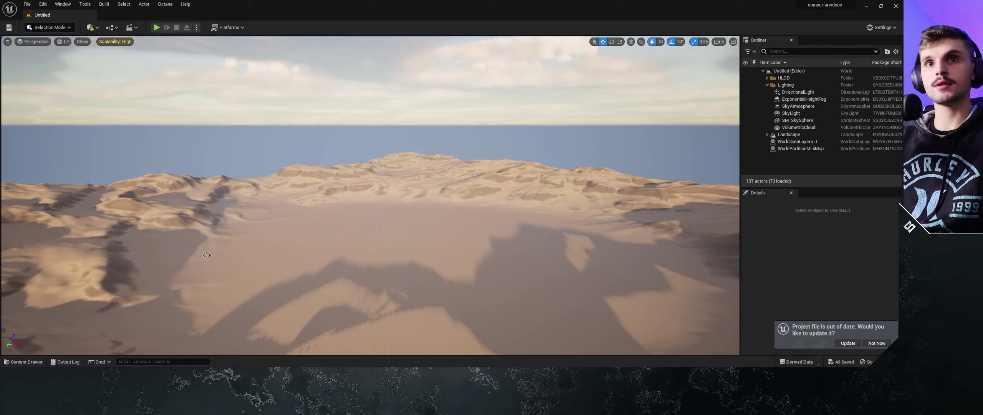
click(39, 362)
click(357, 272)
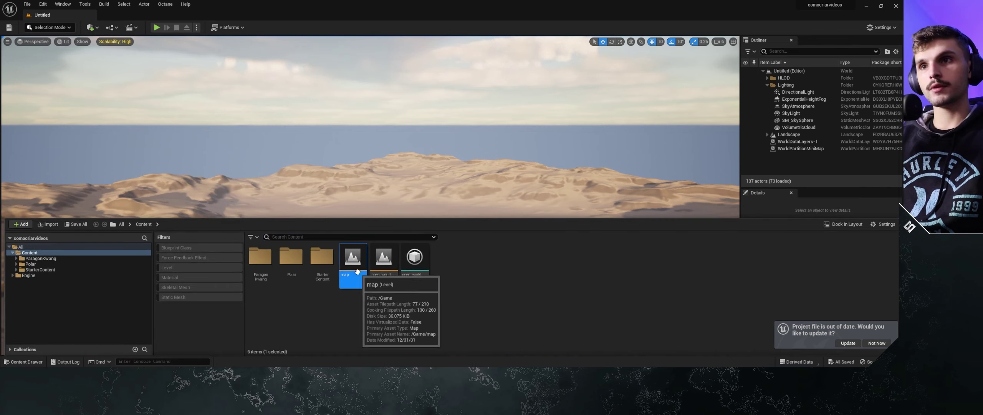
double_click(357, 272)
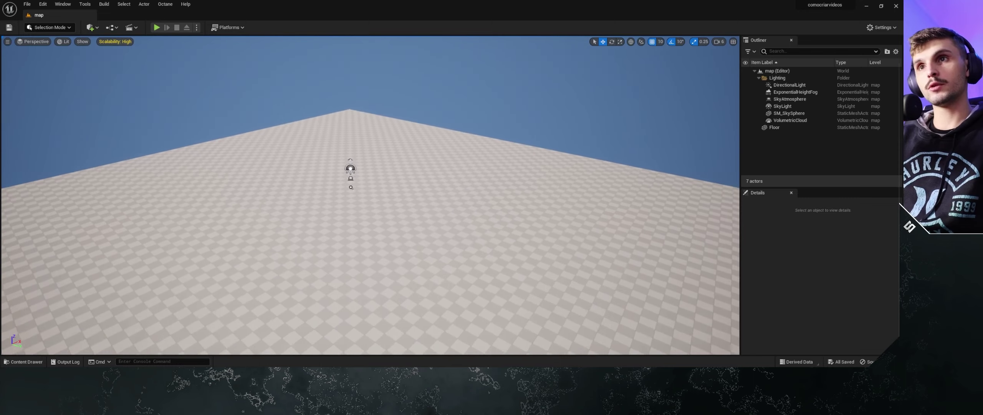
Search the Engine content folder for 'water' and scroll through the 378 matching assets.
click(26, 362)
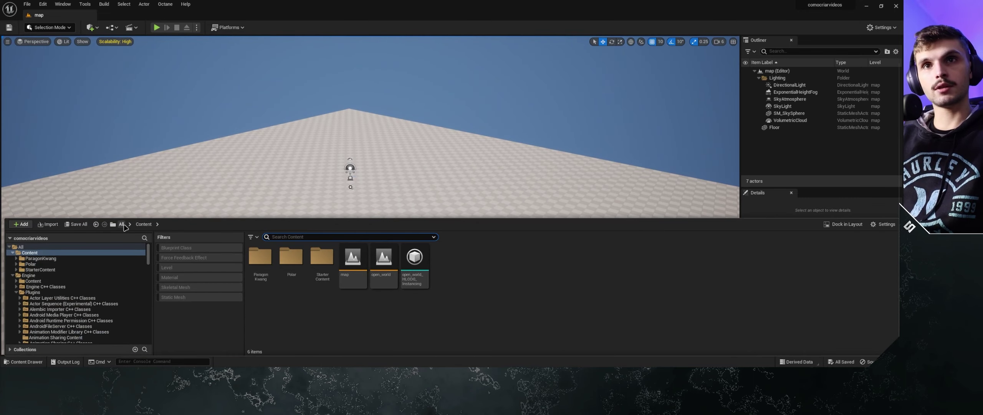
click(121, 224)
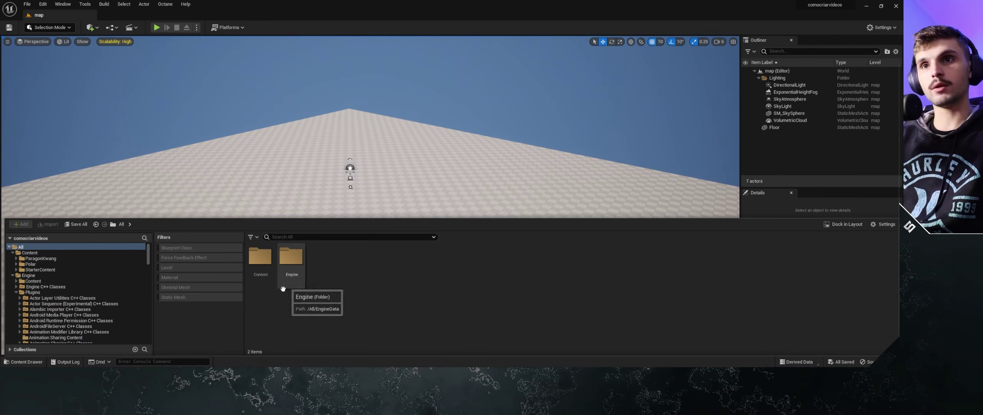
double_click(290, 255)
text(wa)
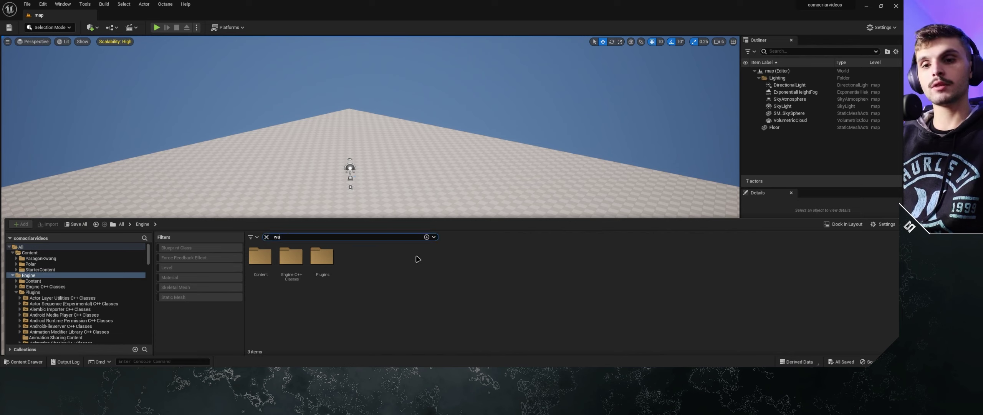
text(ter)
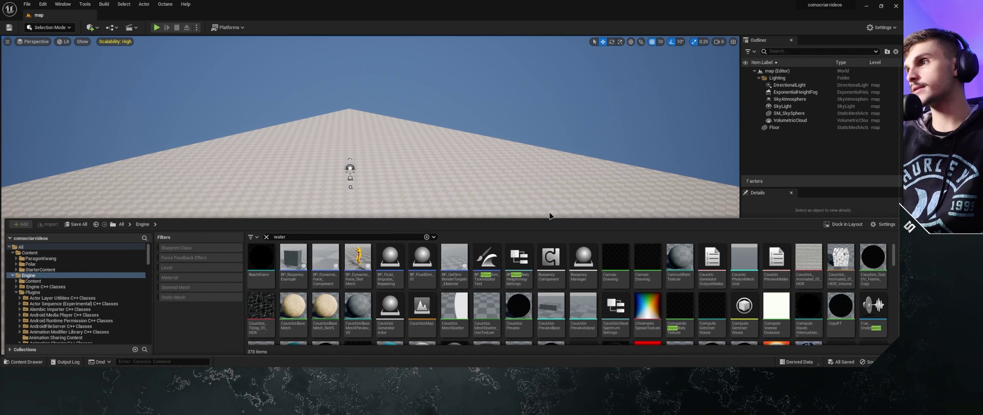
scroll(455, 277, down, 1)
scroll(455, 277, down, 2)
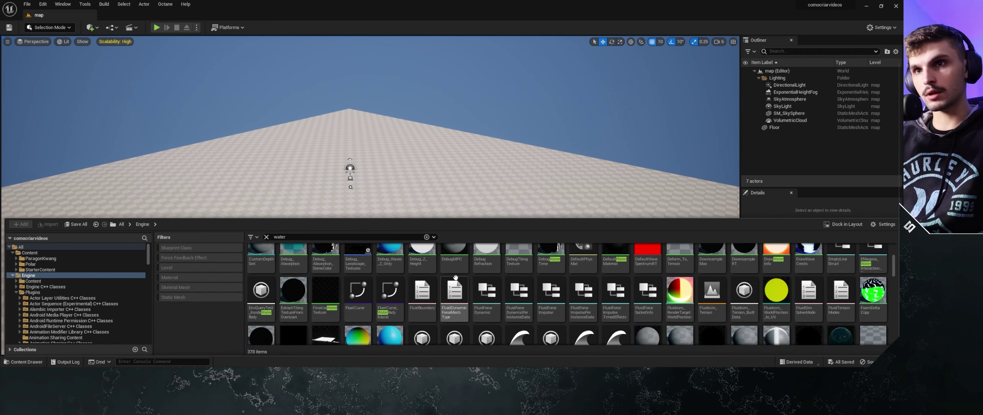
scroll(455, 277, down, 2)
scroll(455, 277, down, 2)
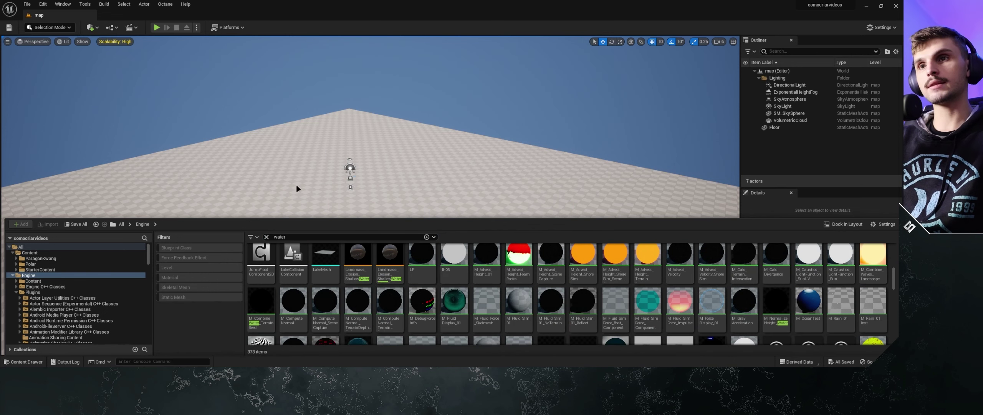
scroll(404, 289, down, 2)
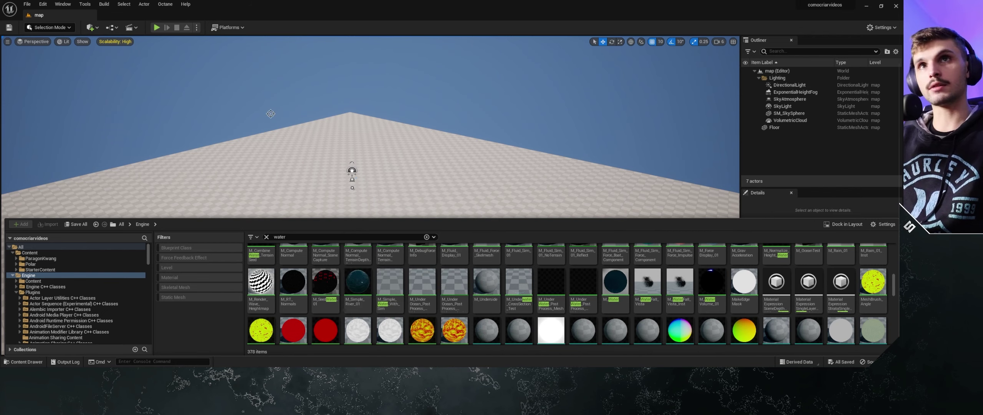
Add a plane to the level, raise it to 430 units and scale it to 12.5.
click(90, 29)
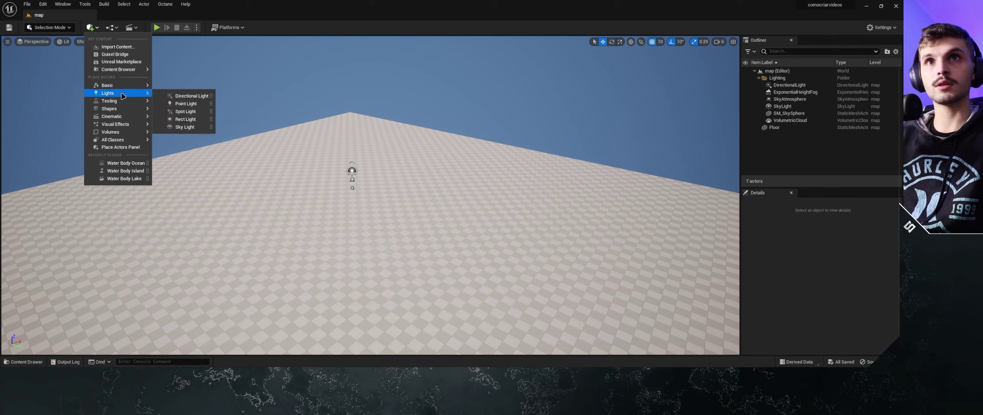
mouse_move(130, 109)
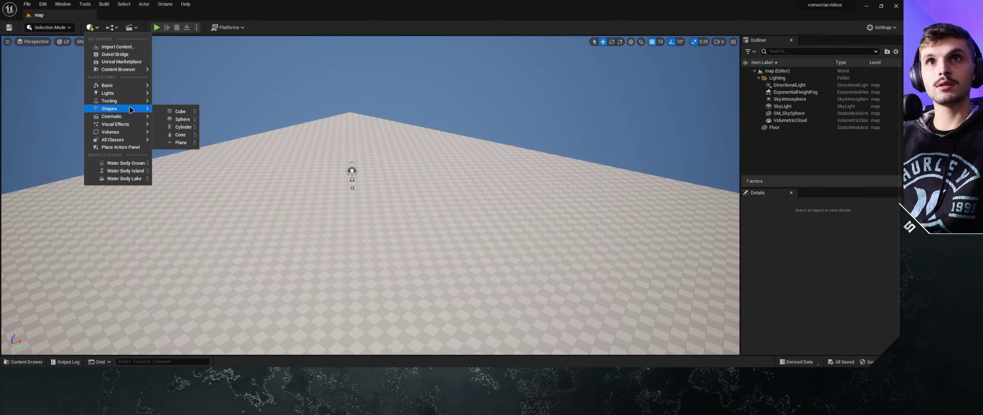
click(180, 143)
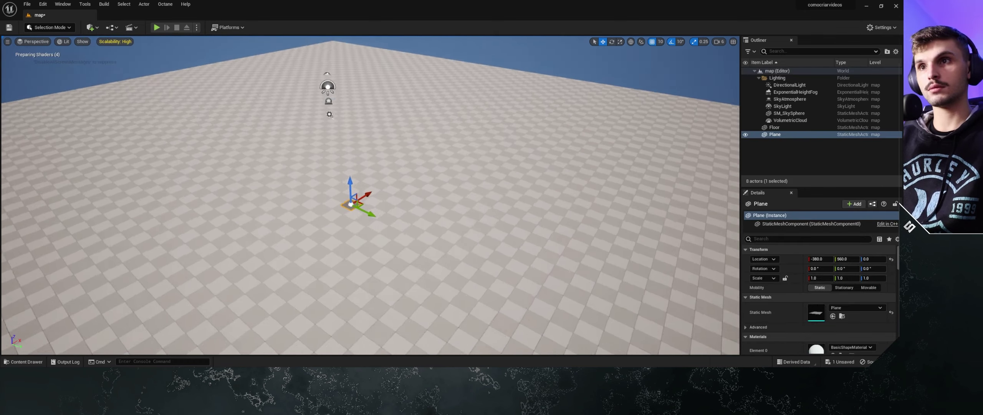
right_drag(392, 229, 314, 92)
drag(337, 221, 332, 115)
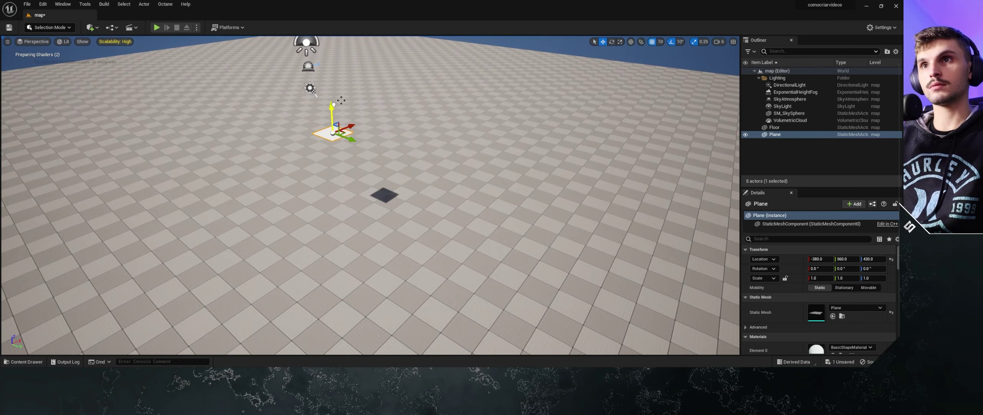
click(619, 42)
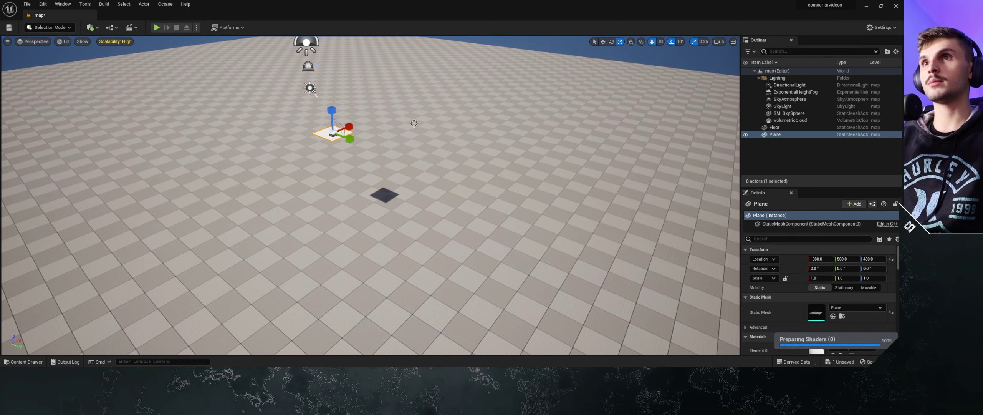
drag(332, 134, 365, 111)
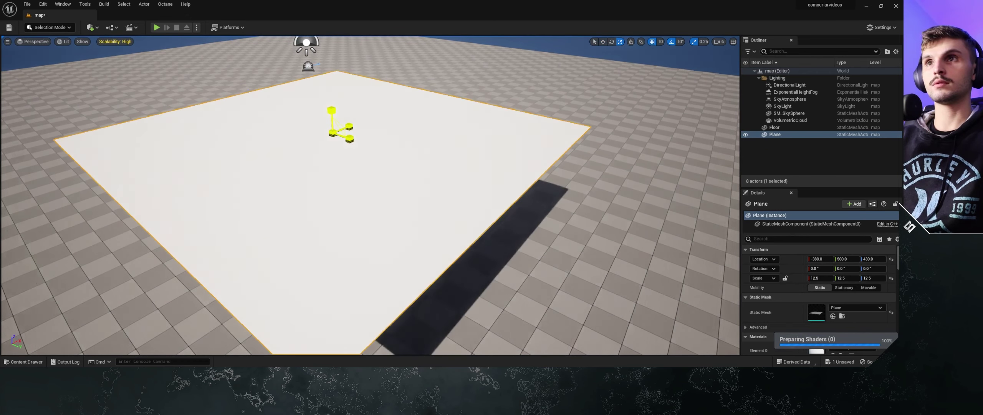
right_drag(369, 192, 368, 169)
scroll(368, 192, down, 2)
Apply the M_Simple_River_01 water material to the plane and scale it up to 27.5.
key(ctrl+space)
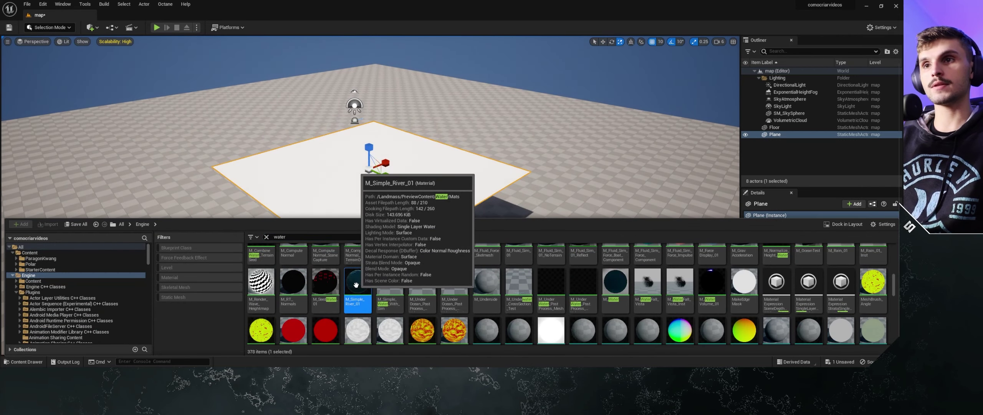
mouse_move(357, 282)
mouse_down()
mouse_move(385, 165)
mouse_move(414, 177)
mouse_up()
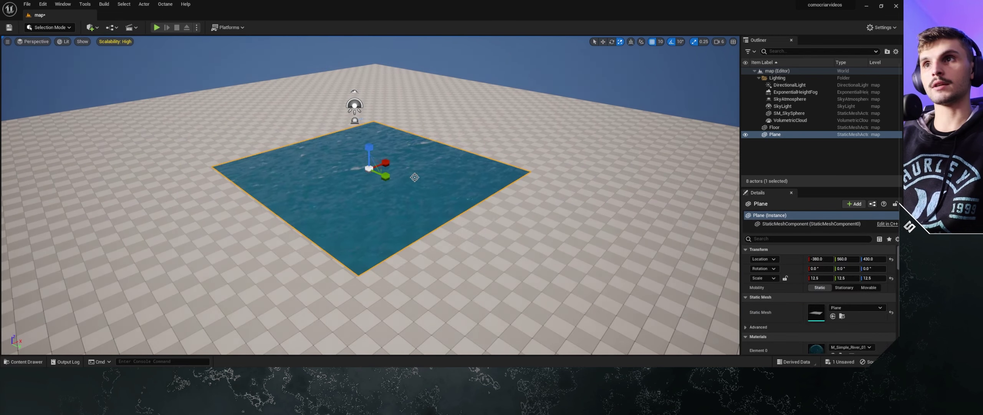
key(ctrl+space)
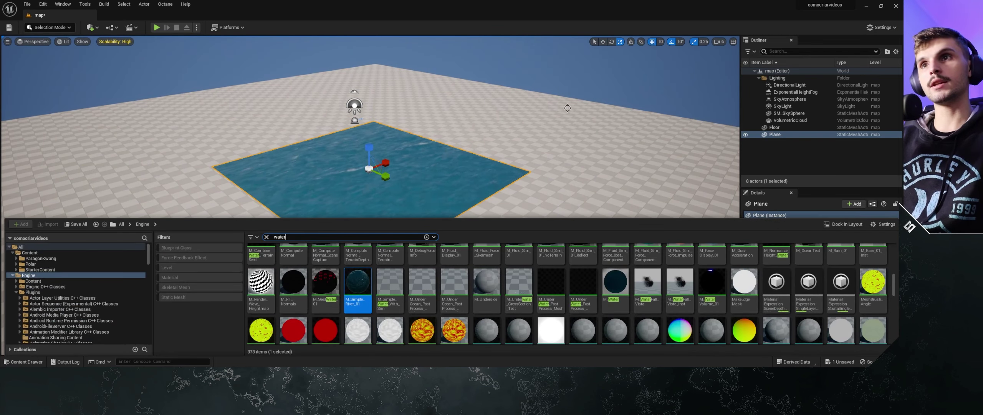
mouse_move(413, 96)
right_down()
mouse_move(413, 77)
mouse_move(384, 89)
mouse_move(354, 208)
right_up()
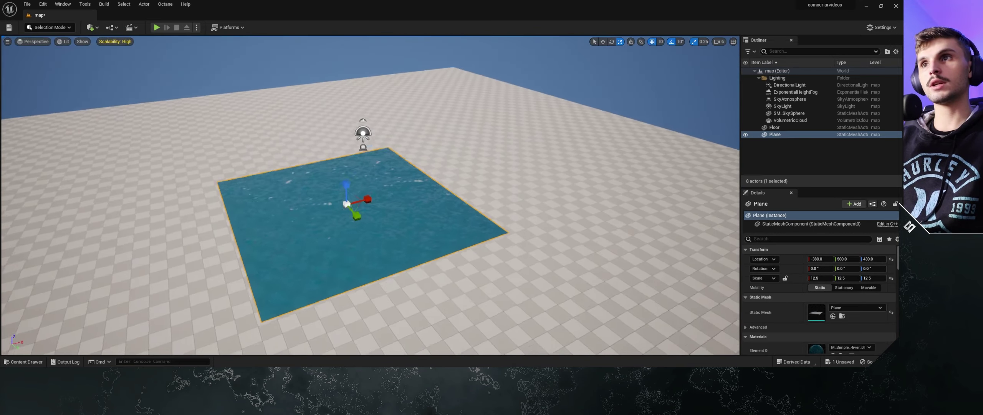
drag(344, 215, 369, 192)
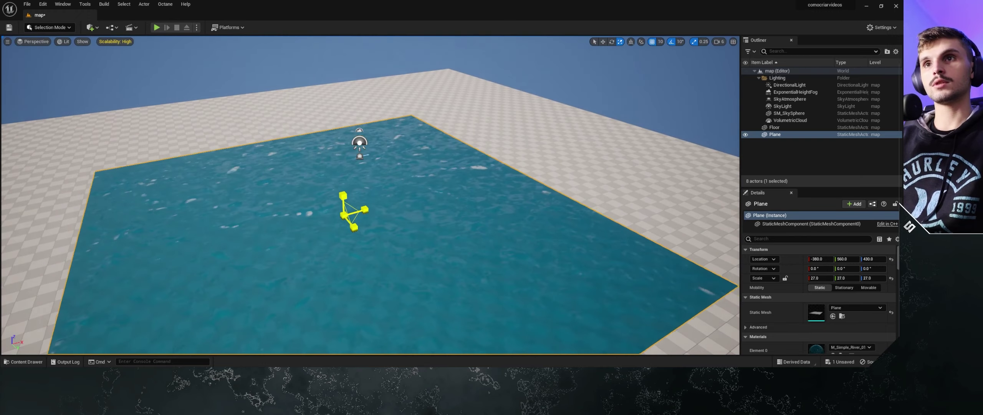
right_drag(369, 192, 369, 207)
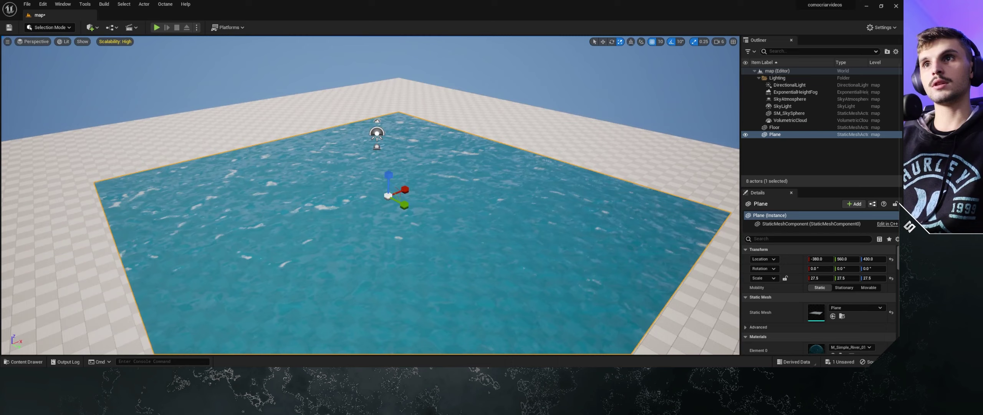
right_drag(134, 75, 134, 75)
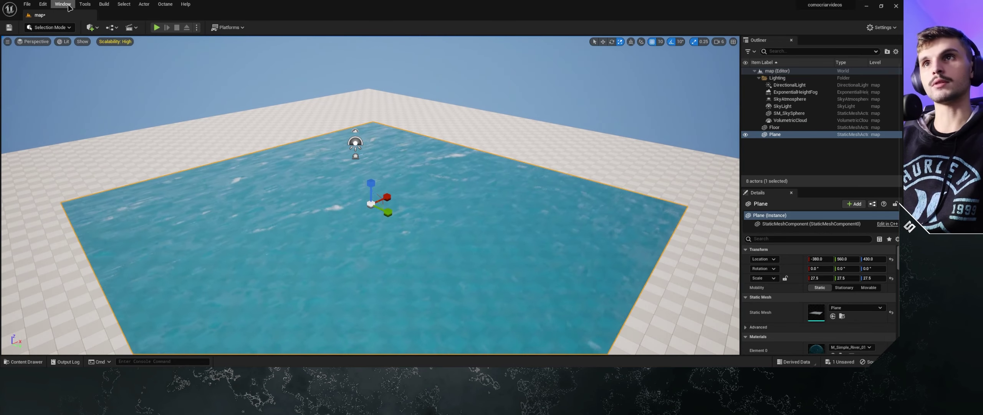
Search Quick Add for water actors and close it without adding anything.
click(92, 29)
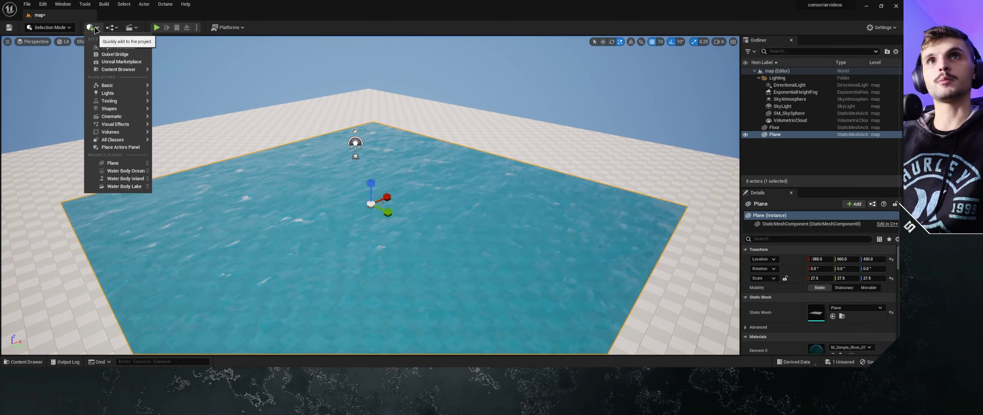
text(water)
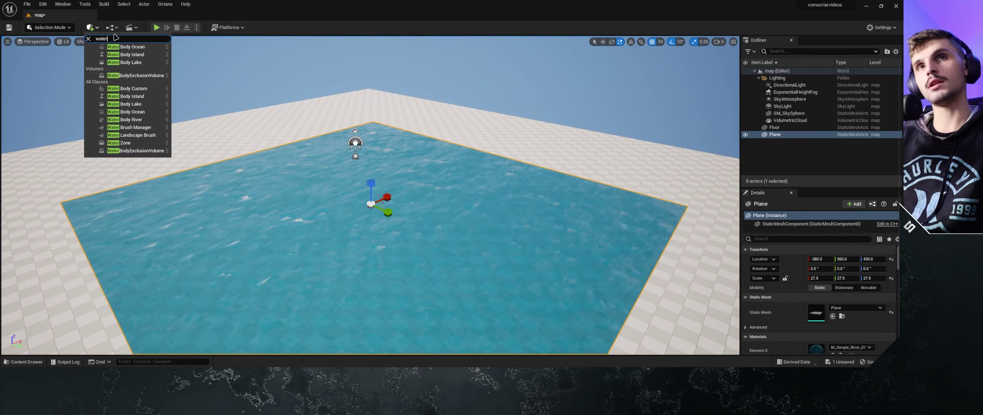
click(419, 213)
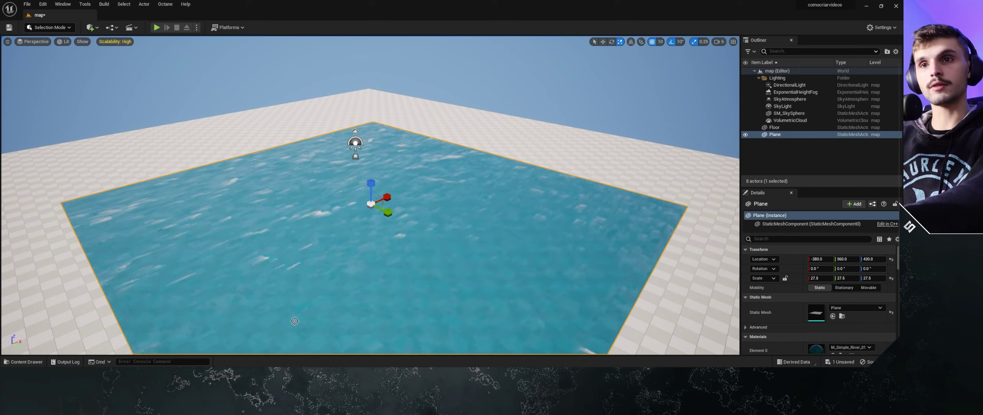
Glance at the launcher's Oceanology page, then delete the water plane from the level.
key(alt+Tab)
click(284, 364)
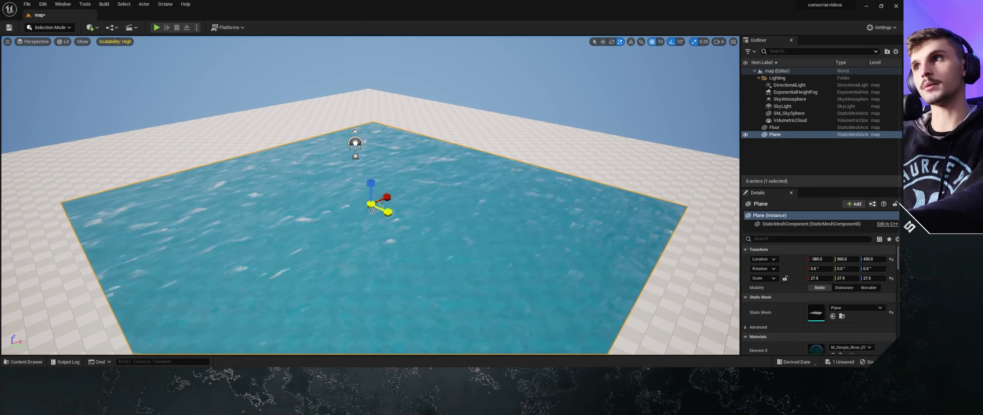
key(Delete)
right_drag(372, 208, 498, 225)
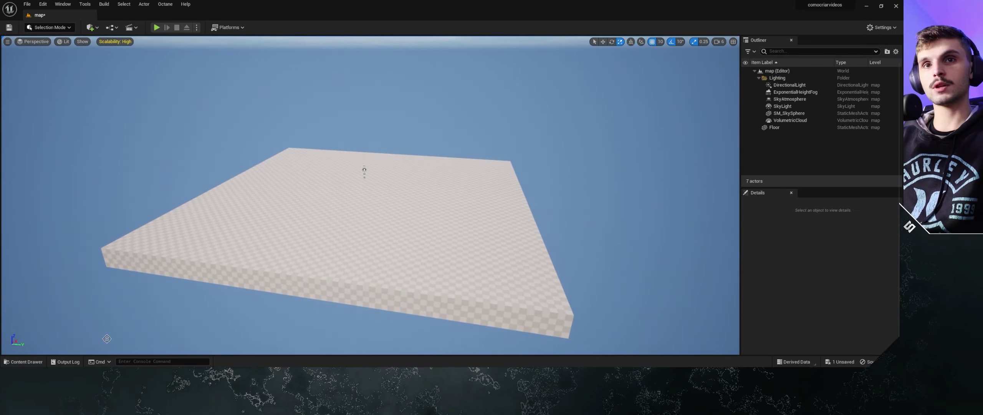
Clear the water search and browse Engine > Plugins into the OCEANOLOGY 5 Content folder.
click(25, 361)
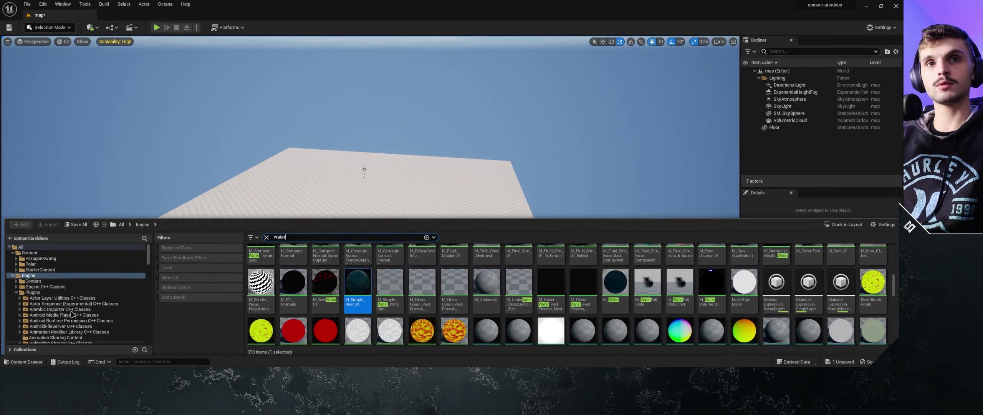
click(267, 237)
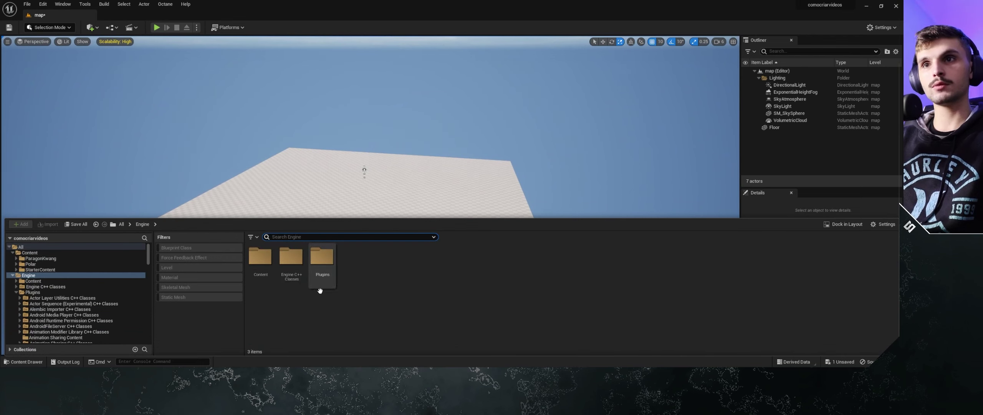
double_click(324, 261)
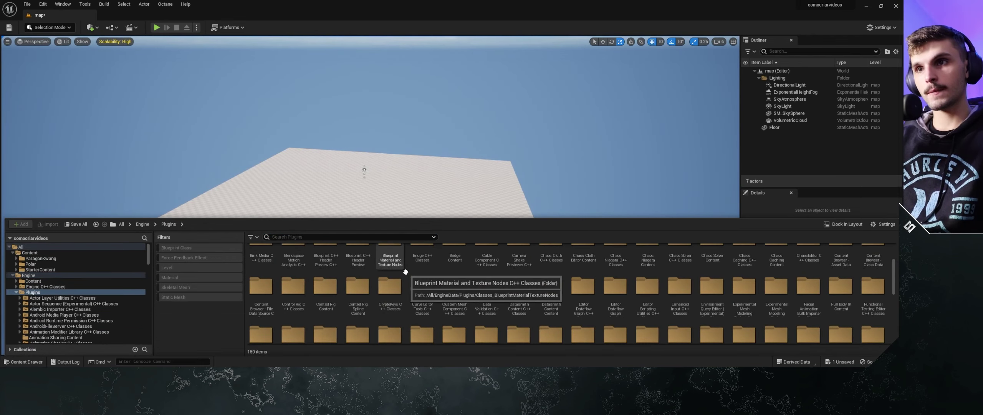
scroll(405, 272, down, 2)
scroll(406, 269, down, 2)
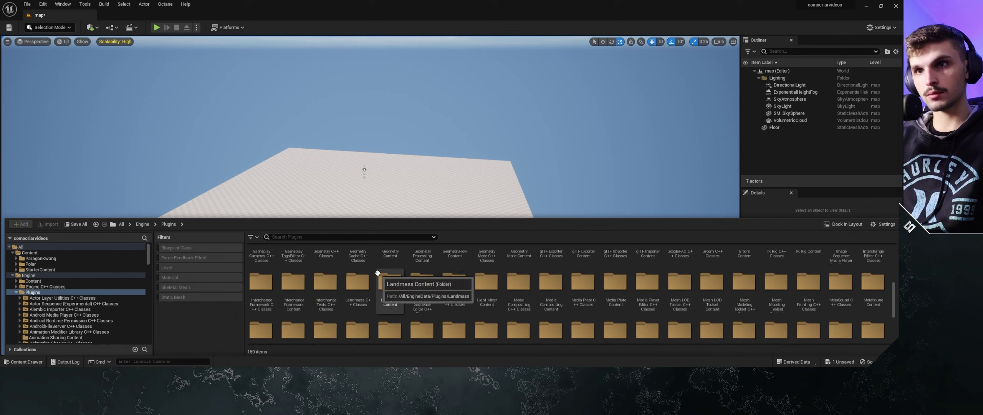
scroll(574, 271, down, 2)
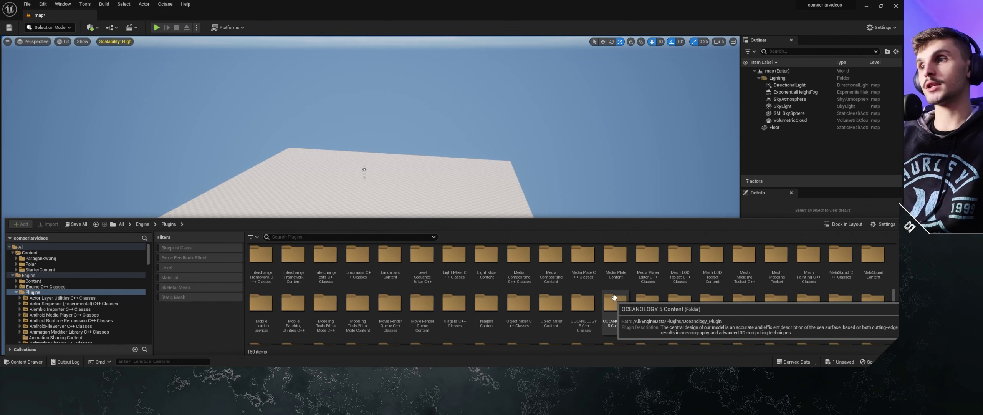
double_click(614, 297)
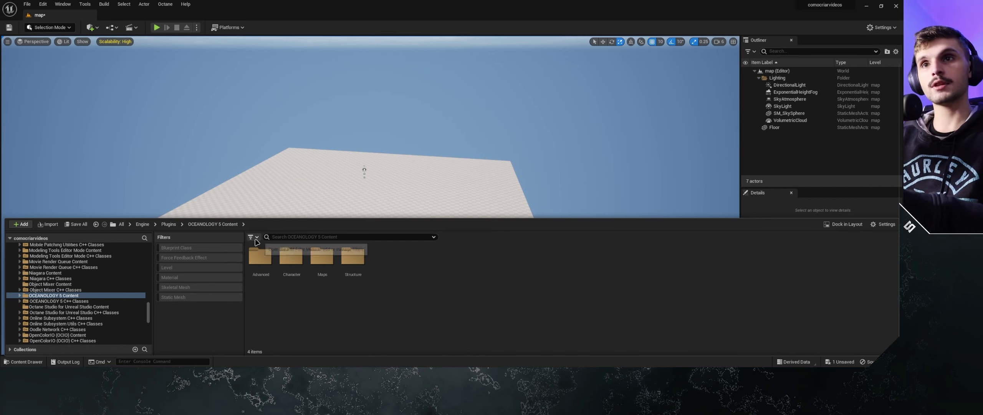
Filter the OCEANOLOGY 5 Content folder to Blueprint Class, showing its 28 blueprints.
click(254, 238)
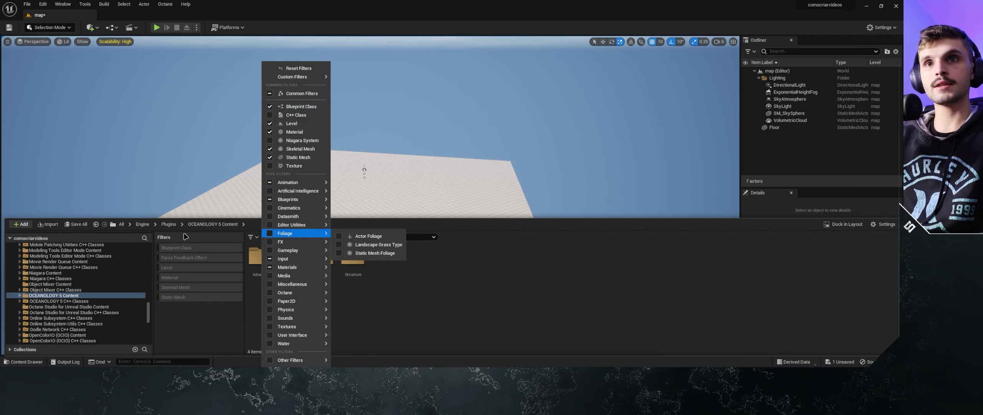
click(196, 323)
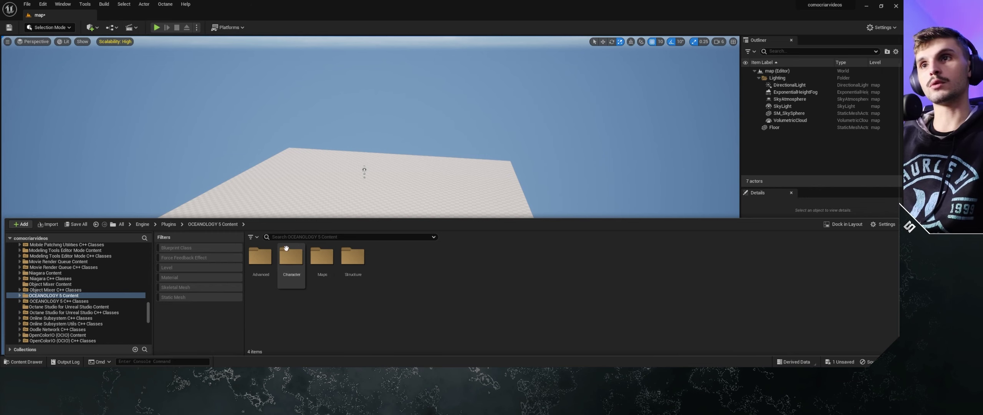
click(182, 249)
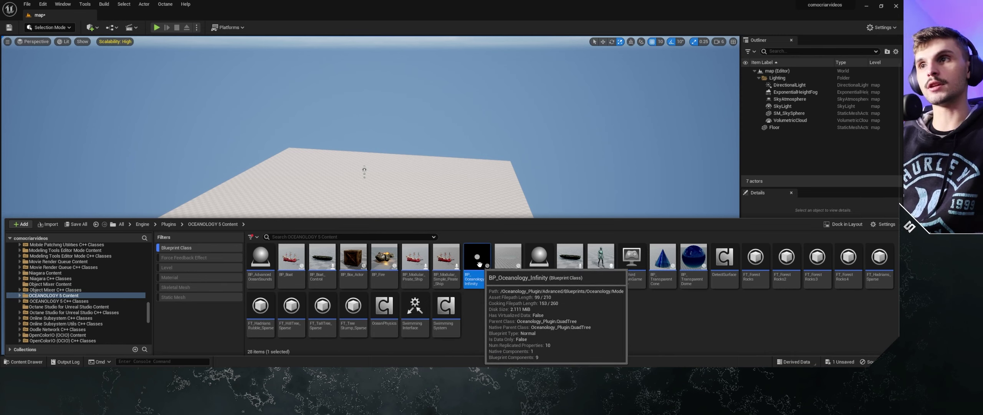
Place BP_Oceanology_Infinity in the level at 0, 0, -20 so the floor sits above the waves.
drag(479, 264, 550, 175)
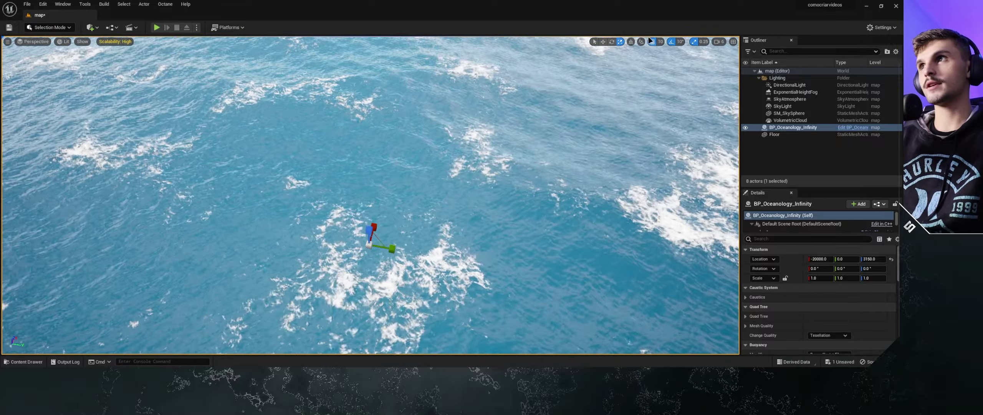
click(602, 42)
right_drag(449, 191, 387, 152)
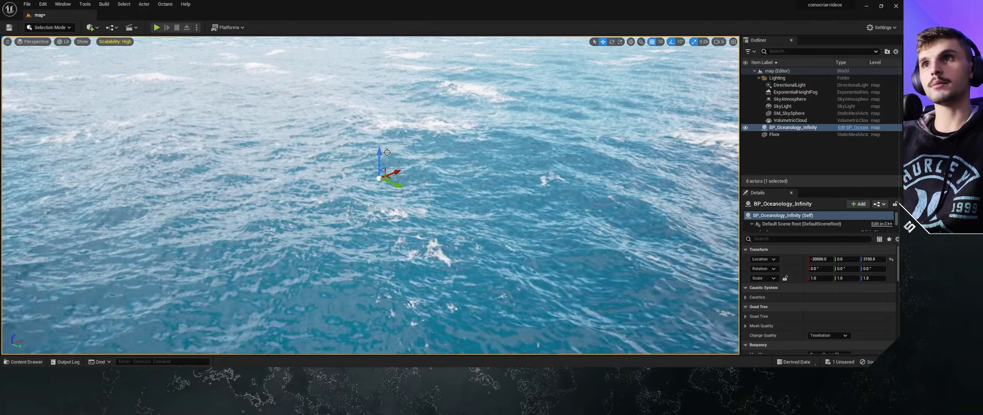
drag(387, 152, 502, 169)
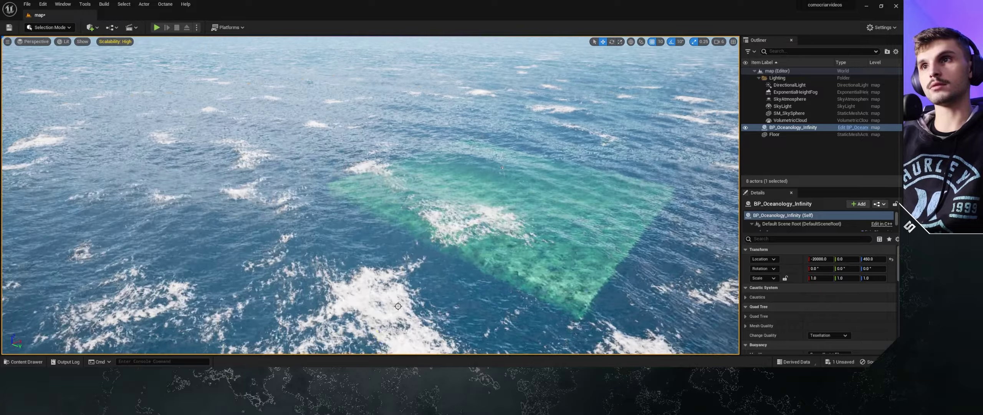
drag(502, 169, 502, 153)
right_drag(502, 153, 502, 115)
right_drag(454, 210, 454, 172)
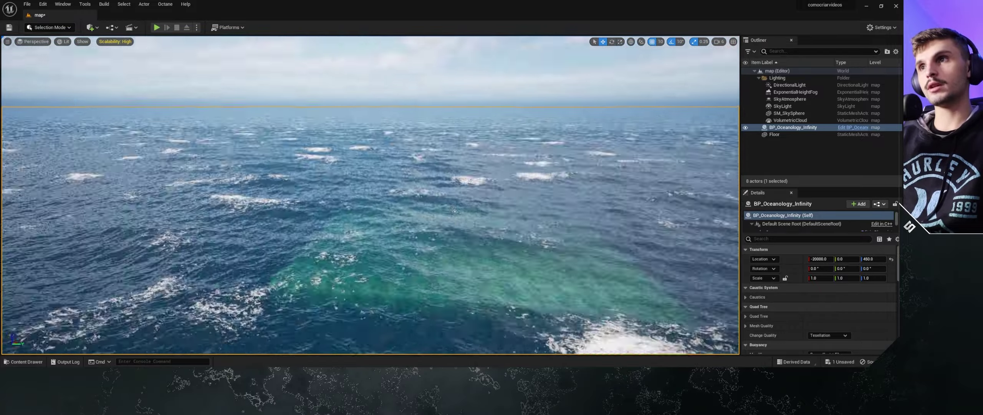
right_drag(454, 210, 454, 246)
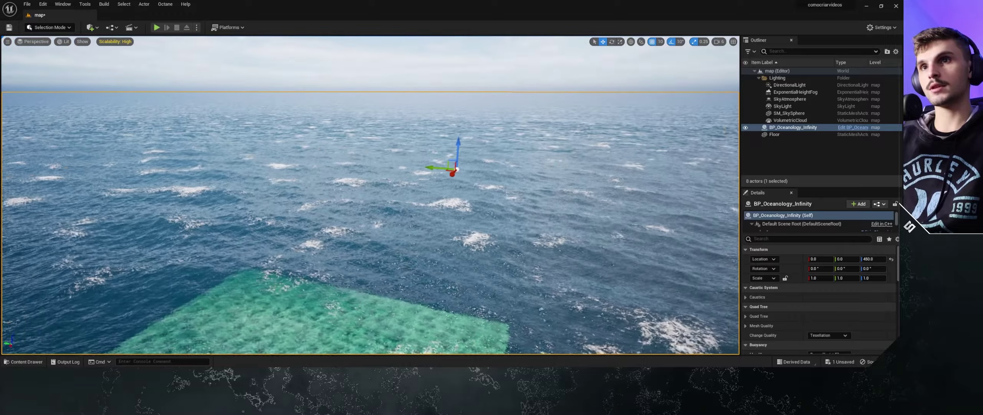
right_drag(305, 230, 304, 199)
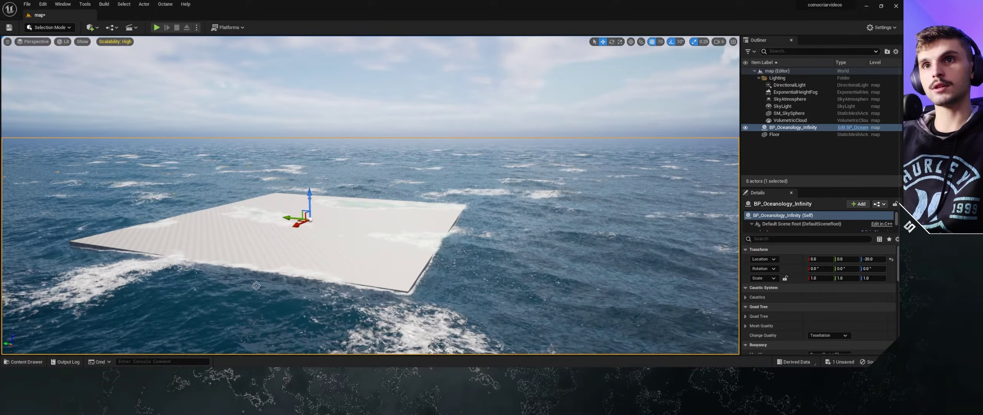
Lower SM_SkySphere to Z -80, then switch to the Epic Games Launcher's Oceanology page.
right_drag(256, 285, 318, 226)
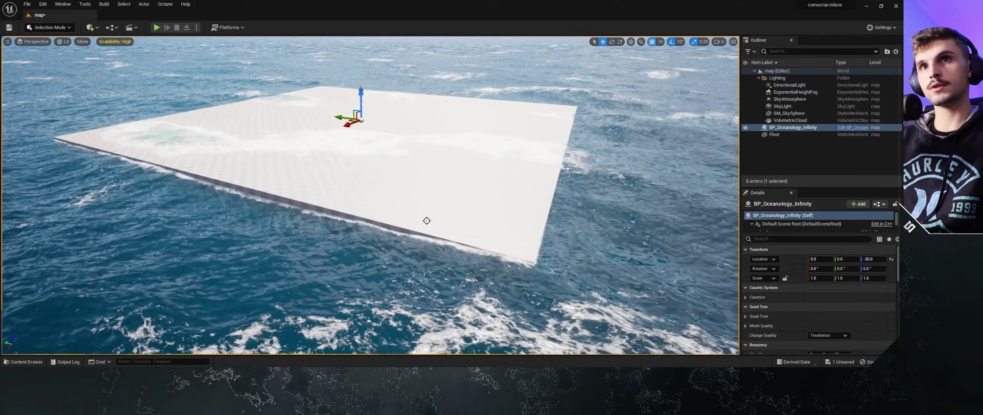
right_drag(371, 230, 370, 173)
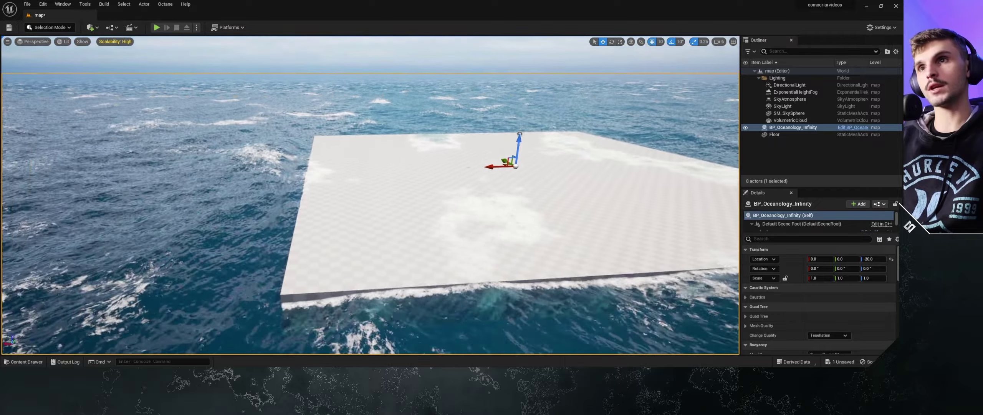
alt+drag(370, 173, 447, 173)
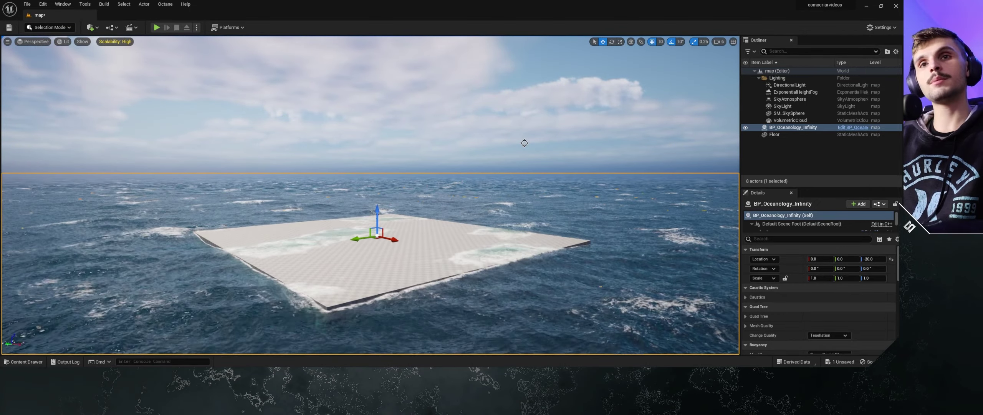
click(234, 200)
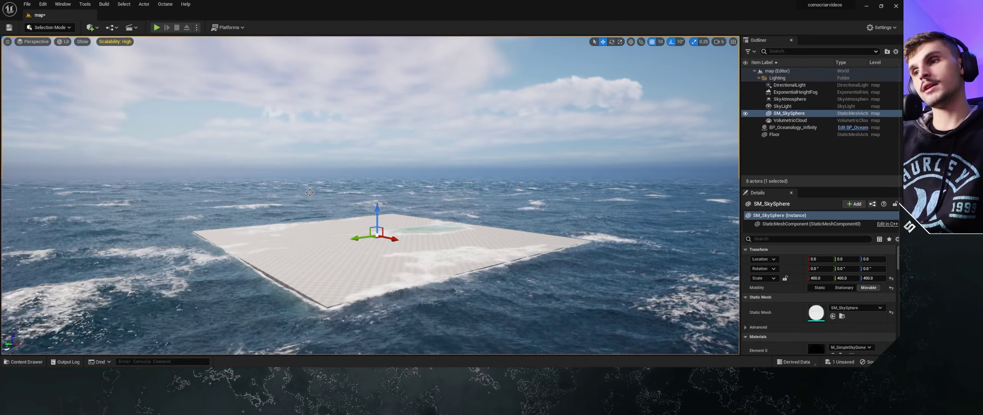
mouse_move(394, 187)
alt+mouse_down()
mouse_move(318, 188)
mouse_move(241, 149)
mouse_move(318, 169)
mouse_move(329, 207)
mouse_move(395, 191)
alt+mouse_up()
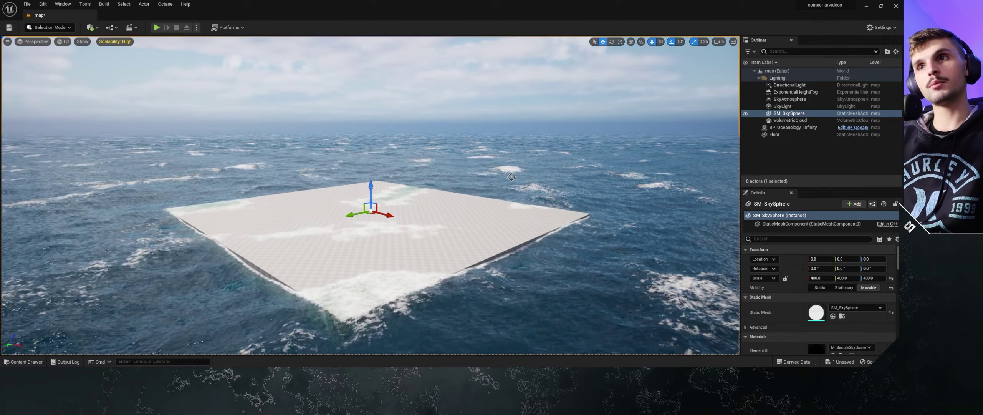
mouse_move(395, 191)
alt+mouse_down()
mouse_move(457, 199)
mouse_move(488, 179)
mouse_move(511, 180)
alt+mouse_up()
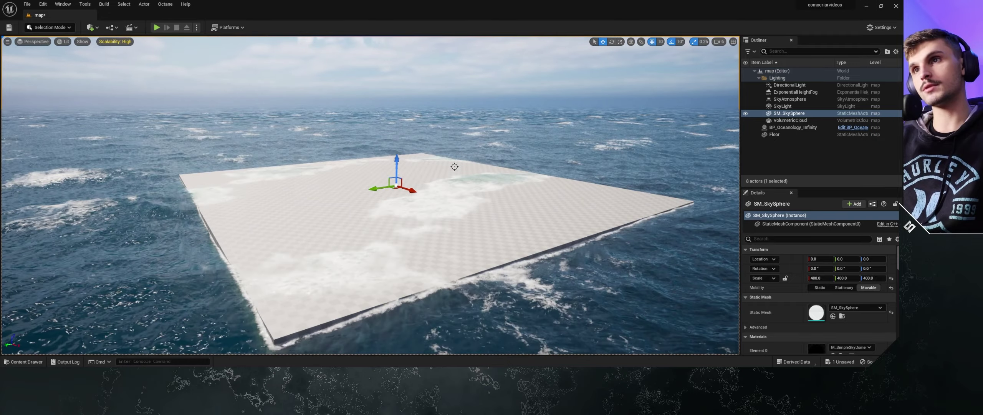
alt+drag(391, 221, 378, 210)
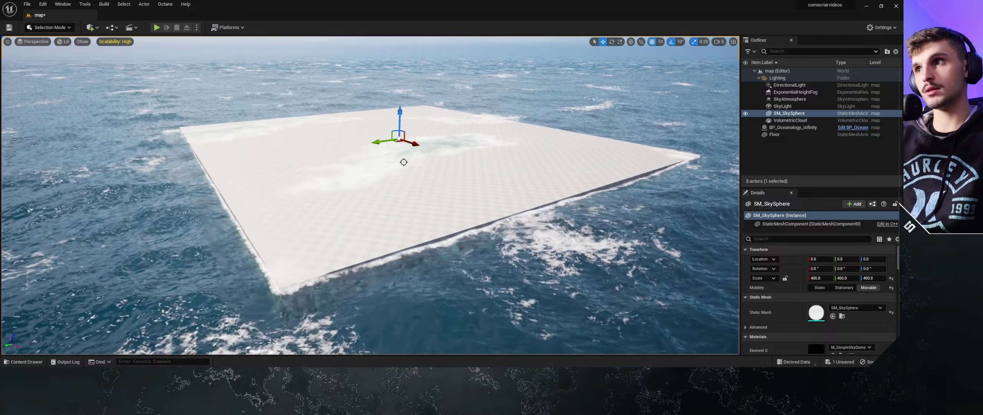
drag(399, 112, 398, 111)
mouse_move(399, 111)
right_down()
mouse_move(399, 77)
mouse_move(441, 135)
mouse_move(422, 130)
mouse_move(355, 296)
right_up()
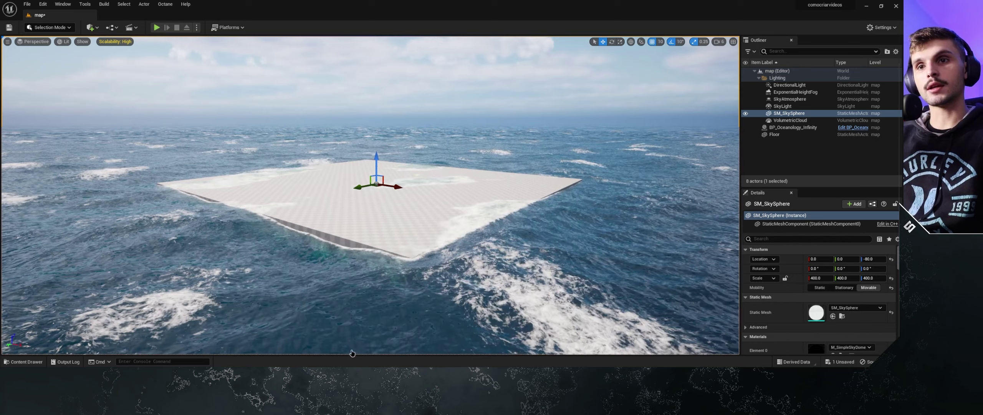
key(alt+Tab)
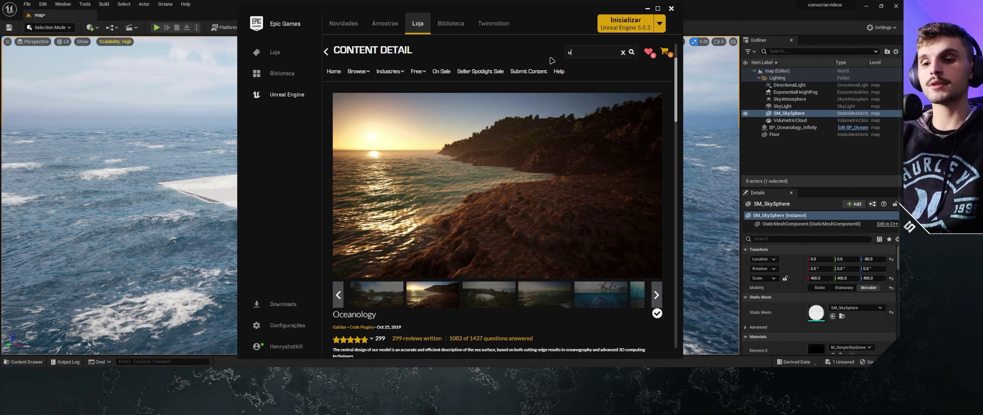
Search the store for 'ultra dyna' and browse the Ultra Dynamic Sky page's preview images.
key(BackSpace)
key(BackSpace)
text(dynamc)
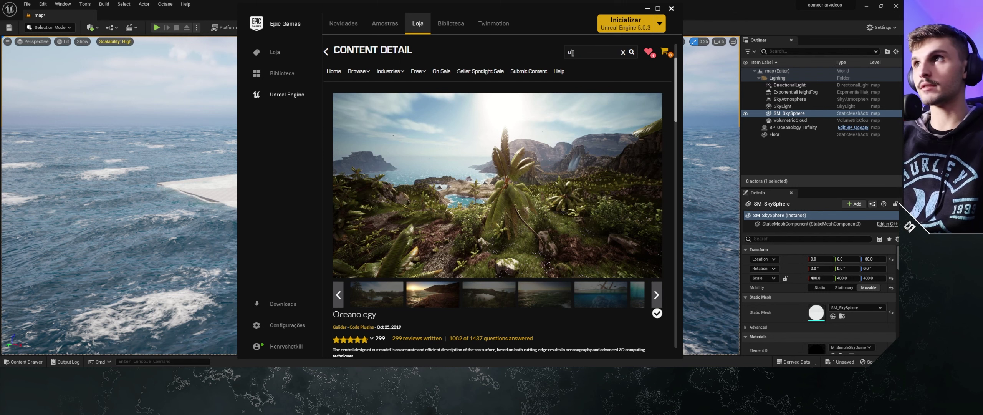
text(ltra dyna)
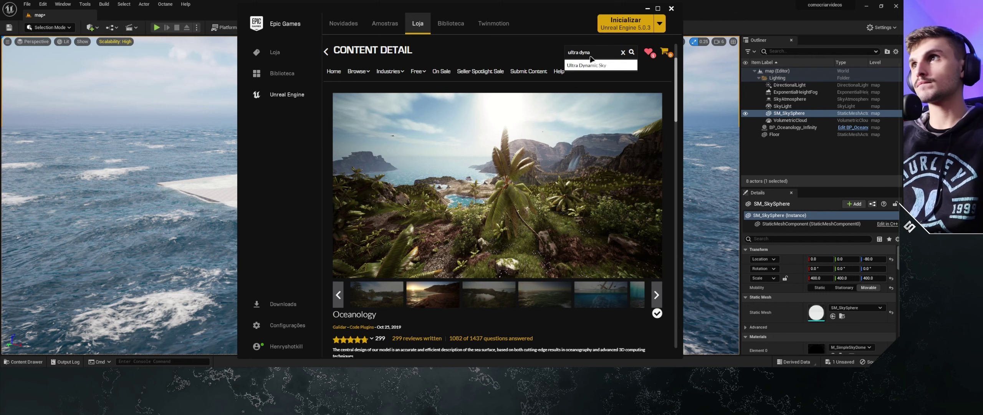
click(592, 66)
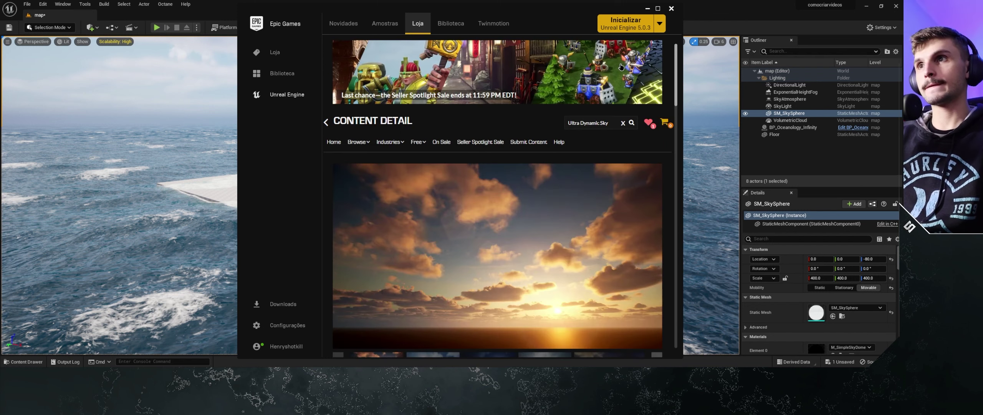
scroll(529, 206, down, 2)
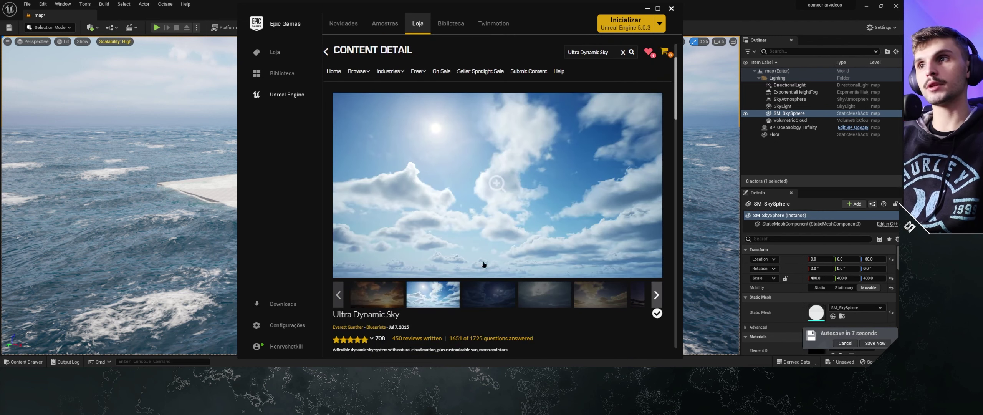
click(487, 296)
click(540, 293)
text(polar)
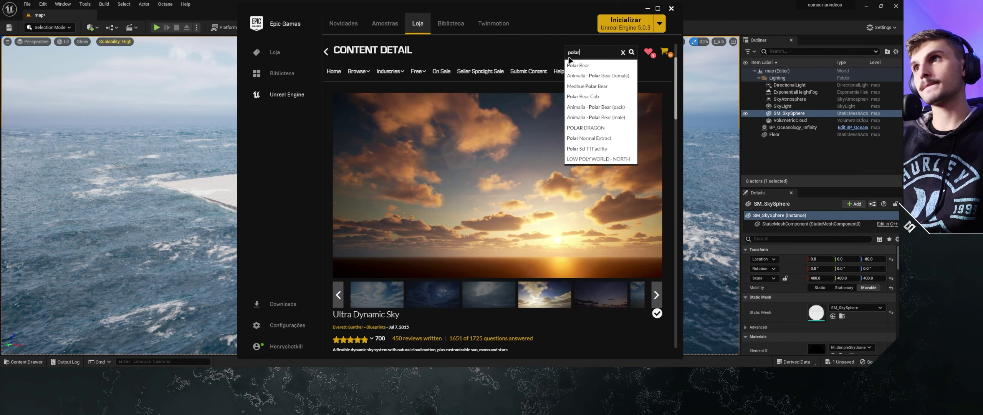
Open the Polar Sci-Fi Facility store page and scroll through it.
click(606, 149)
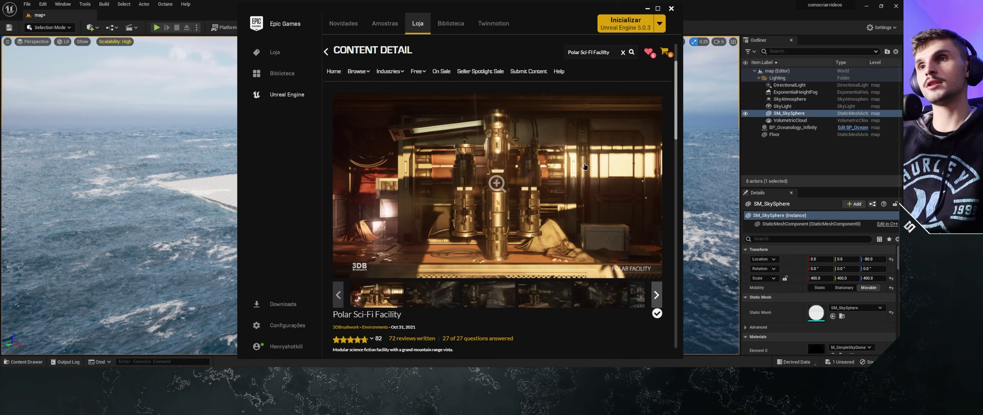
scroll(575, 145, down, 2)
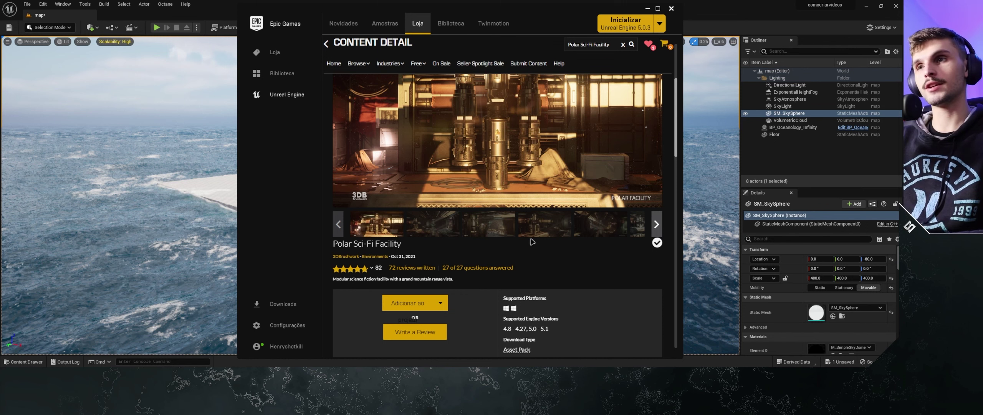
scroll(537, 242, up, 3)
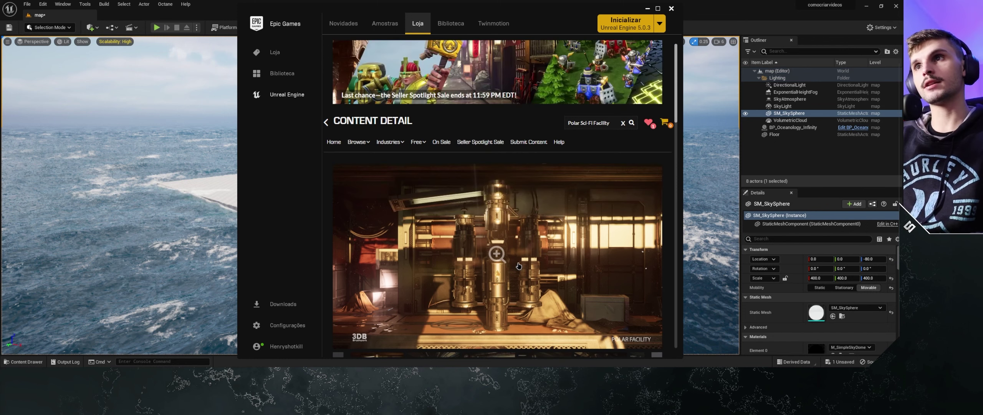
scroll(581, 247, down, 4)
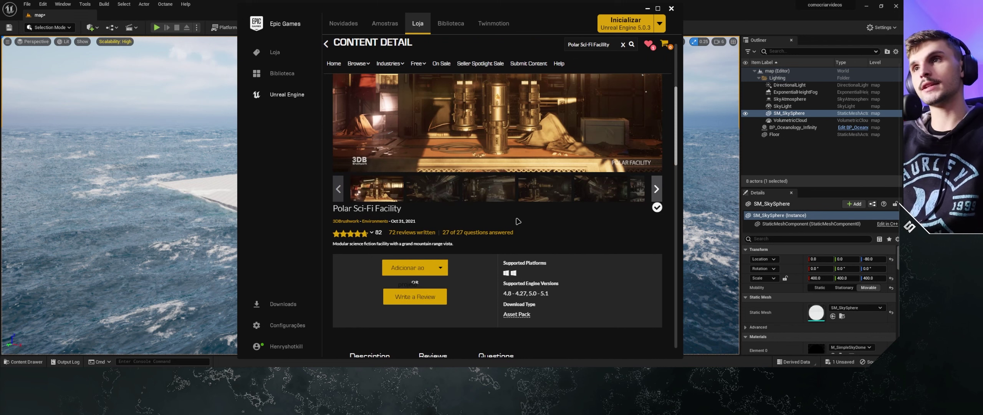
Start adding the pack to the comocriarvideos project, then decline with Não adicionar.
click(430, 269)
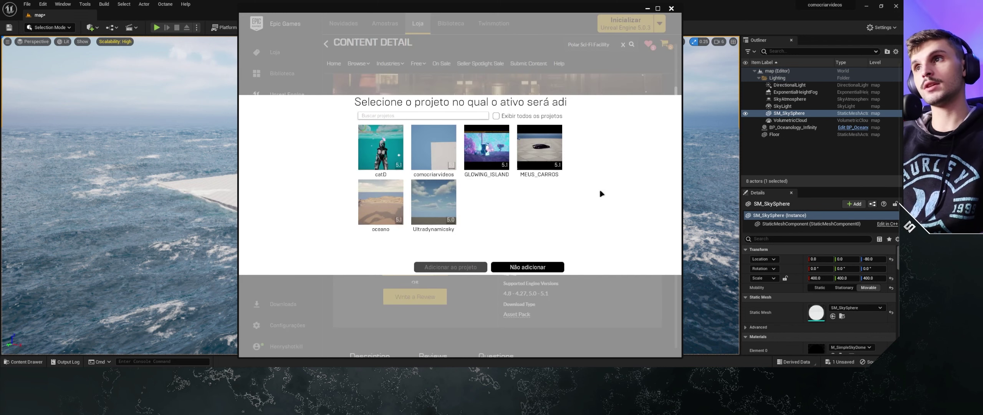
click(434, 167)
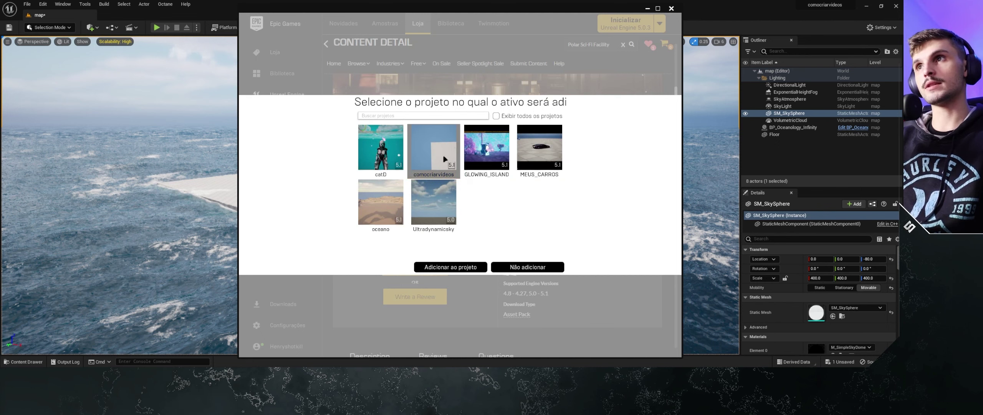
click(424, 176)
click(424, 177)
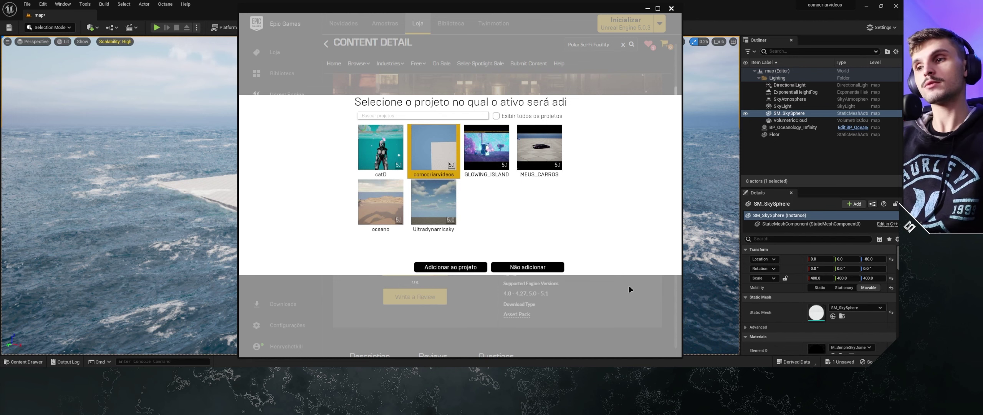
click(526, 269)
Back in the editor, show the top-level Content folder in the Content Drawer with the Blueprint filter cleared.
click(647, 8)
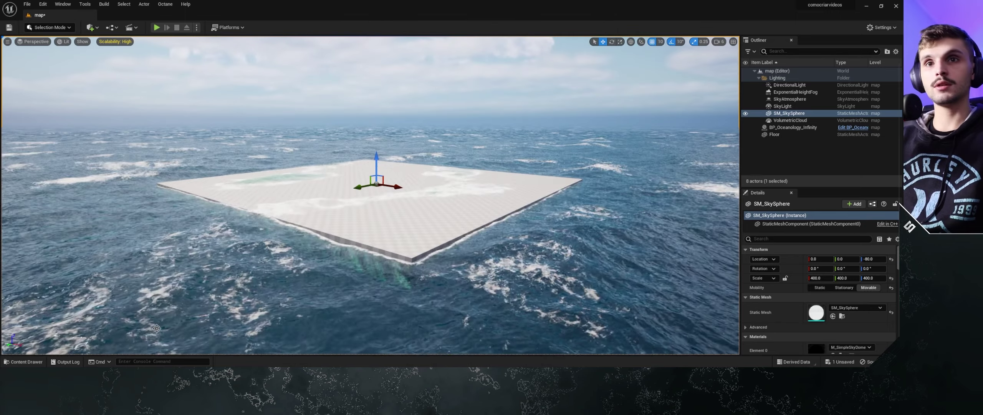
click(23, 362)
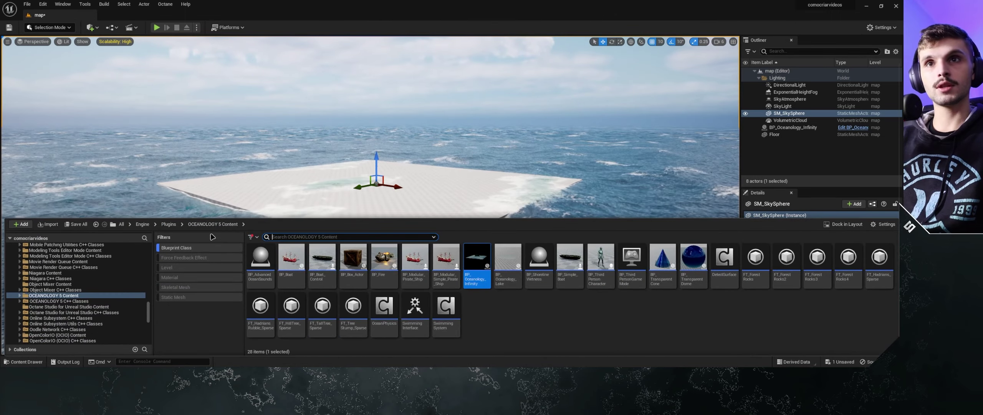
click(179, 249)
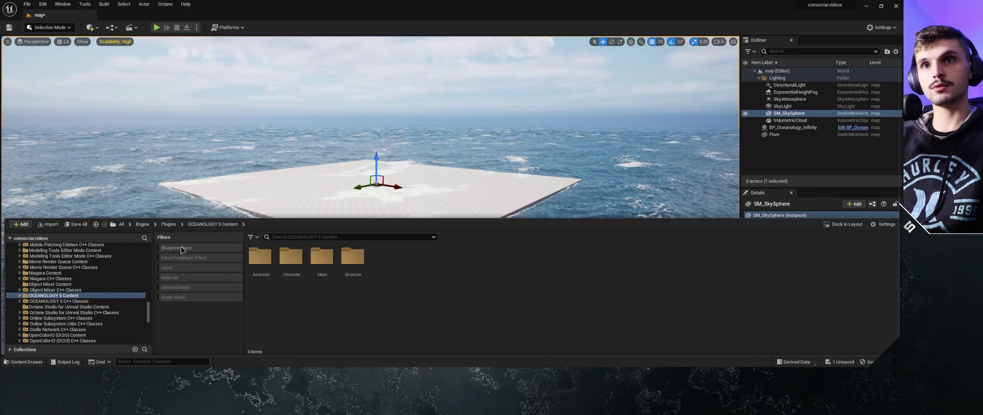
click(122, 225)
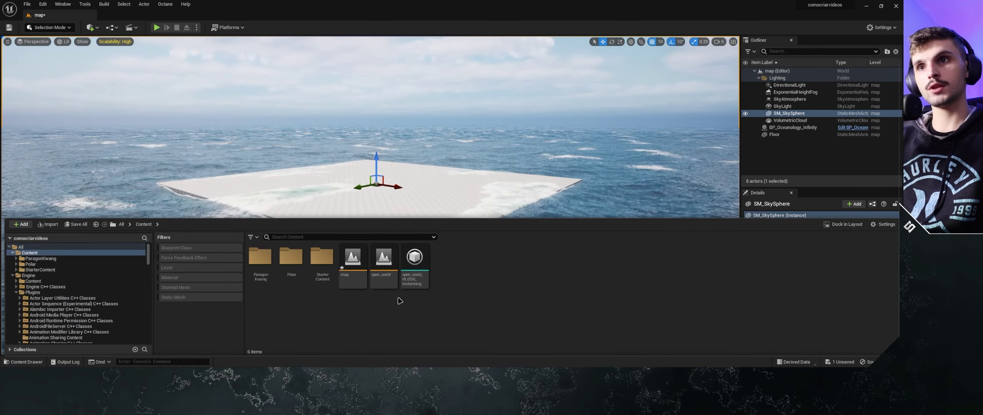
In the Polar folder, filter to levels and open PolarFacility_Example_Map_Daytime.
double_click(299, 261)
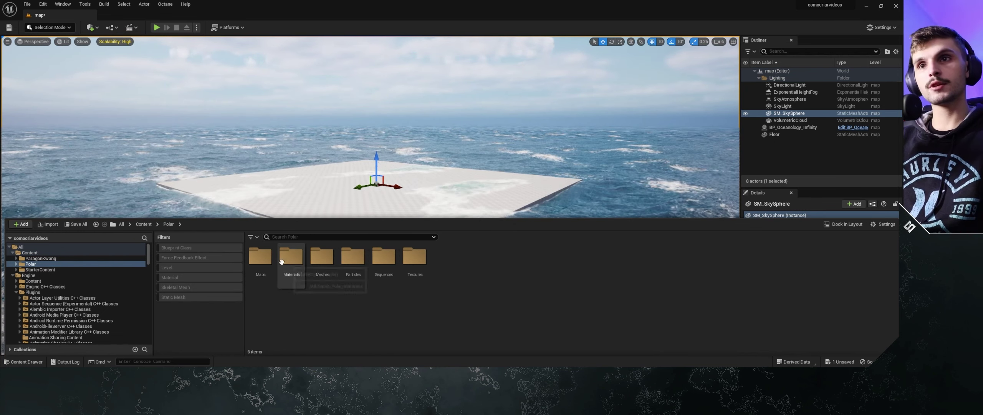
click(194, 267)
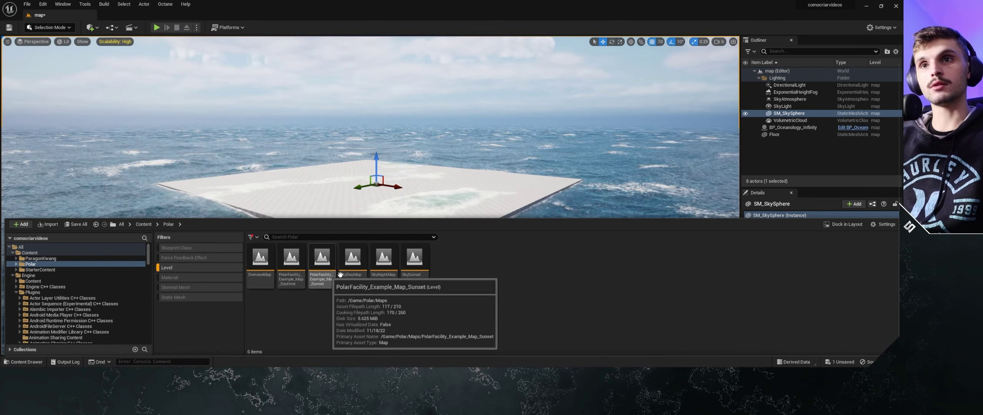
double_click(296, 263)
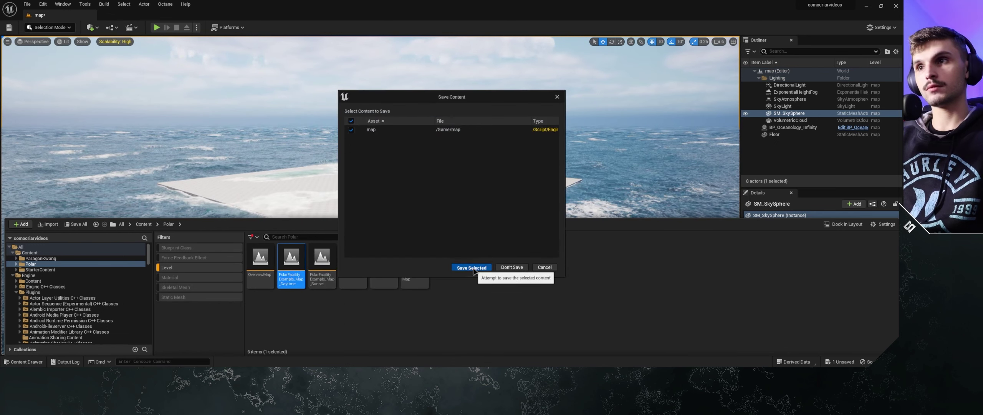
Open the Polar Facility level without saving the current map and look around the interior.
click(511, 267)
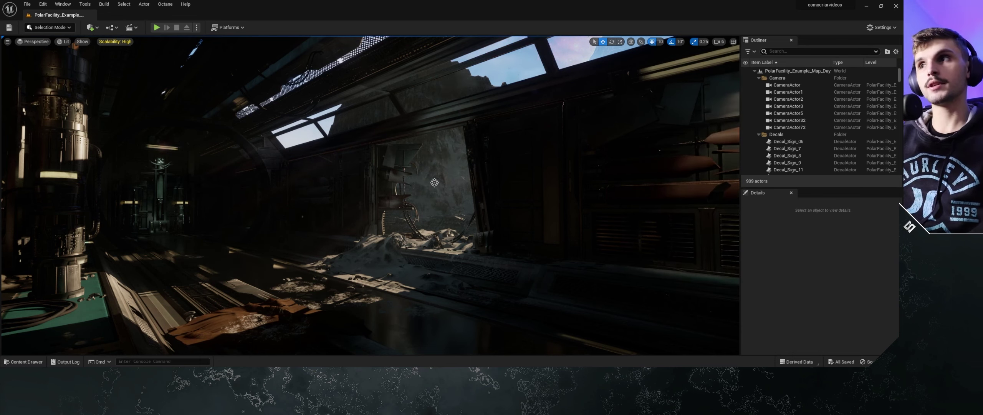
mouse_move(450, 202)
right_down()
mouse_move(419, 204)
mouse_move(484, 207)
mouse_move(476, 206)
right_up()
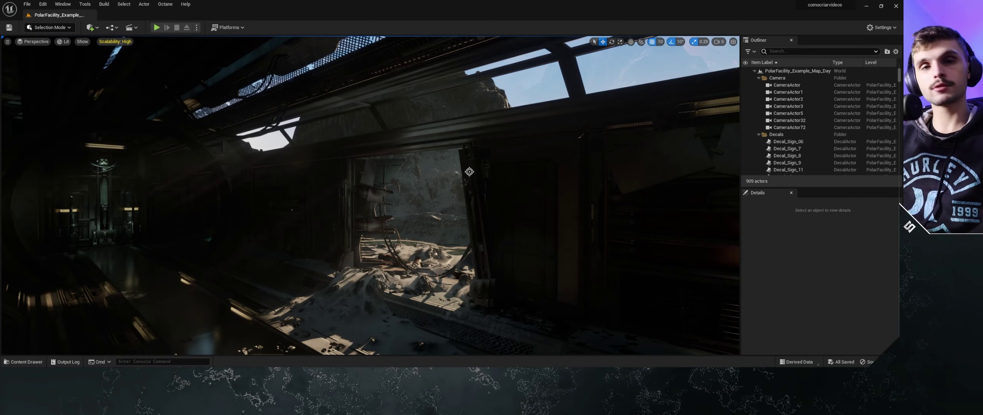
right_drag(399, 180, 345, 153)
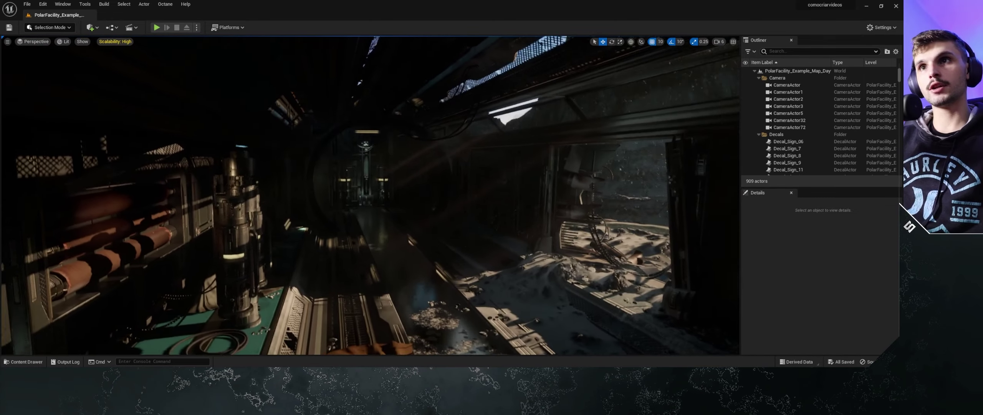
right_drag(345, 154, 293, 217)
Select the Generator_Stat3 canister and move it along Y to -105.
click(373, 145)
right_drag(374, 145, 373, 145)
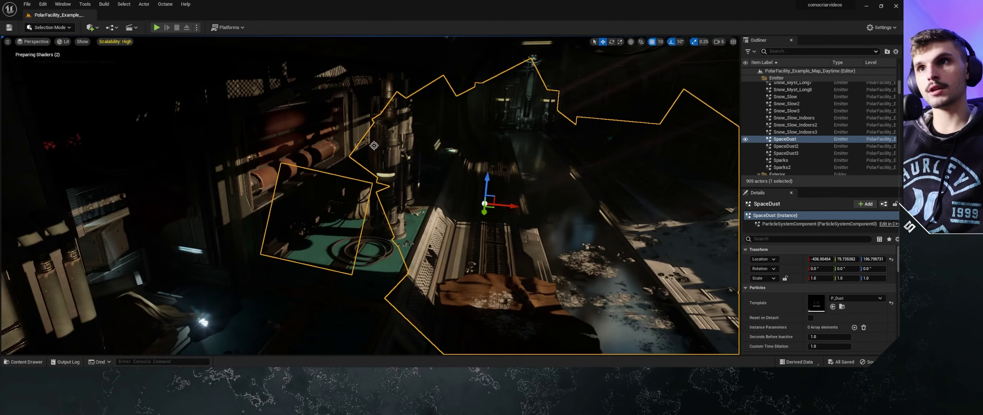
right_drag(407, 185, 383, 161)
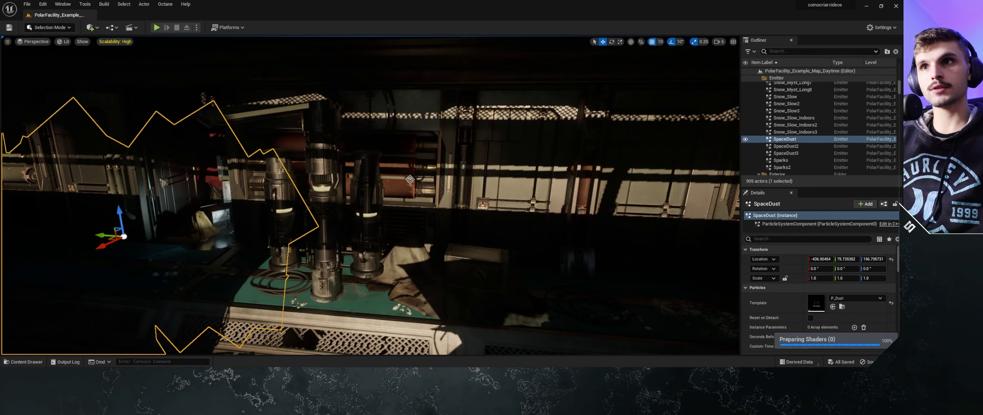
click(395, 257)
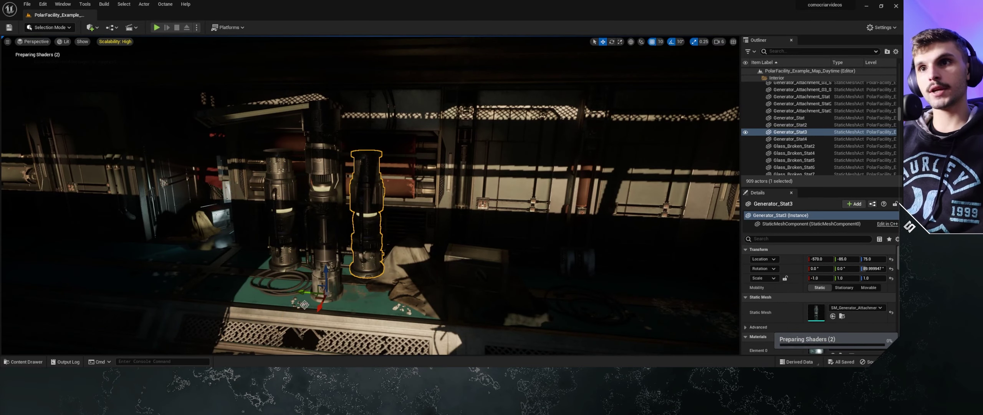
drag(302, 292, 318, 288)
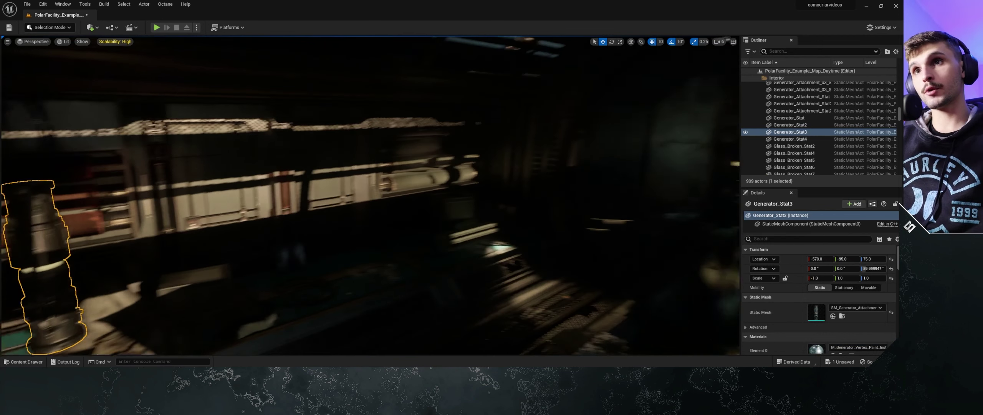
right_drag(355, 176, 510, 183)
key(ctrl+space)
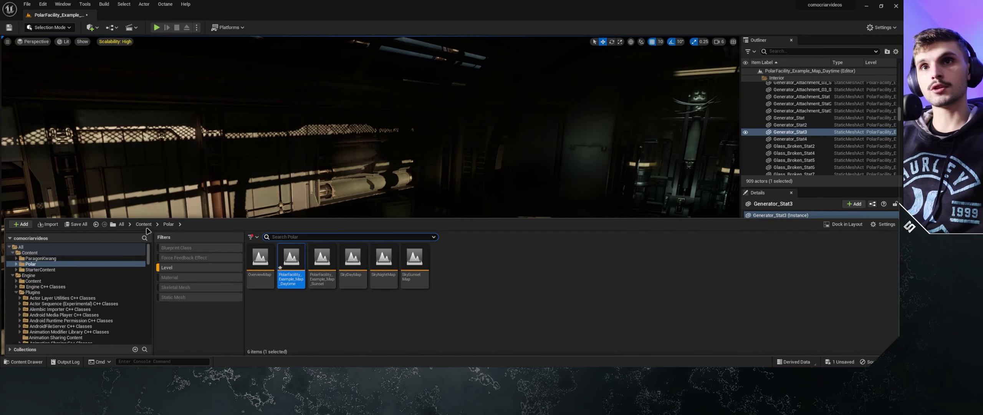
Reopen the ocean level 'map', saving the Polar Facility level when prompted.
click(144, 224)
click(172, 268)
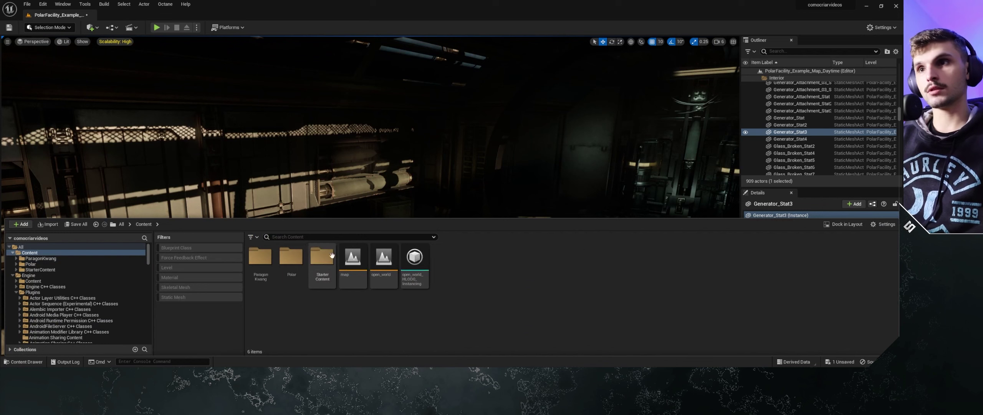
double_click(365, 273)
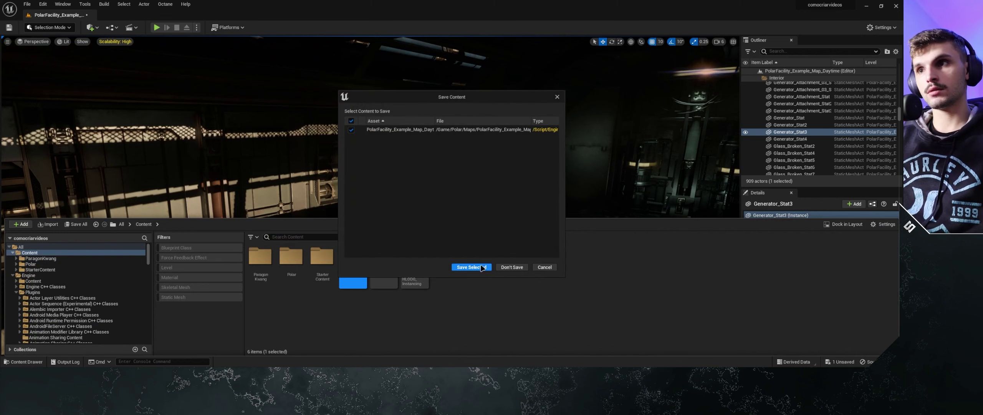
click(482, 267)
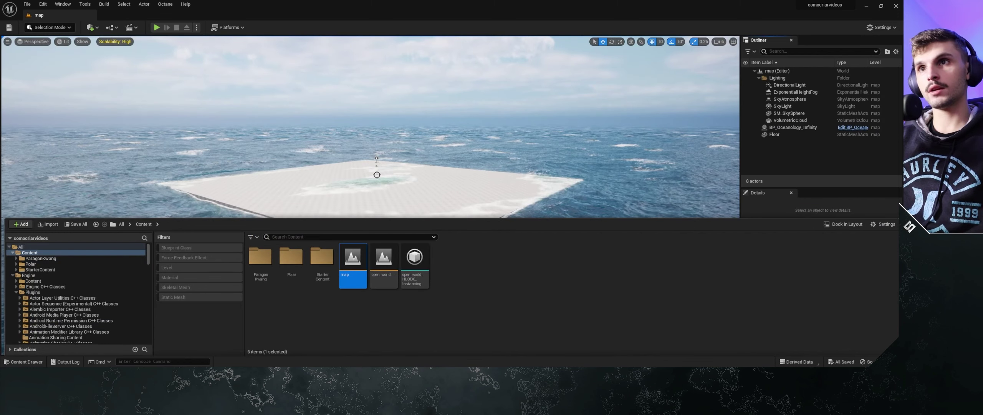
Show the Polar folder filtered to Static Mesh assets.
double_click(304, 254)
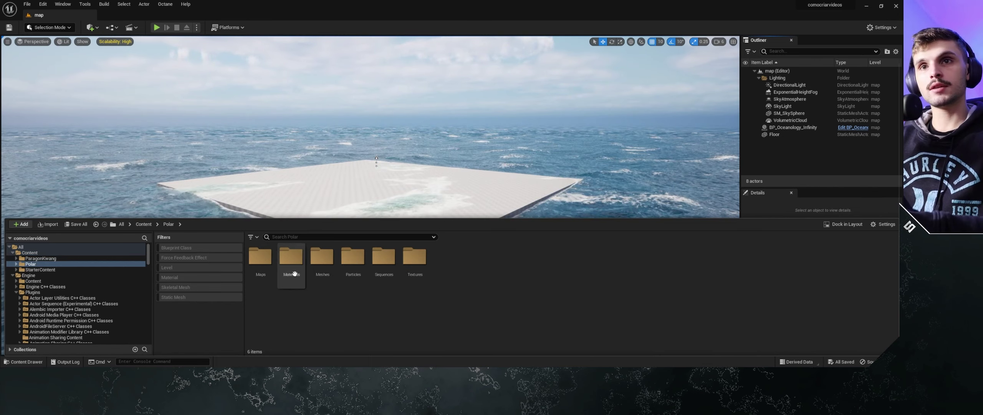
click(182, 298)
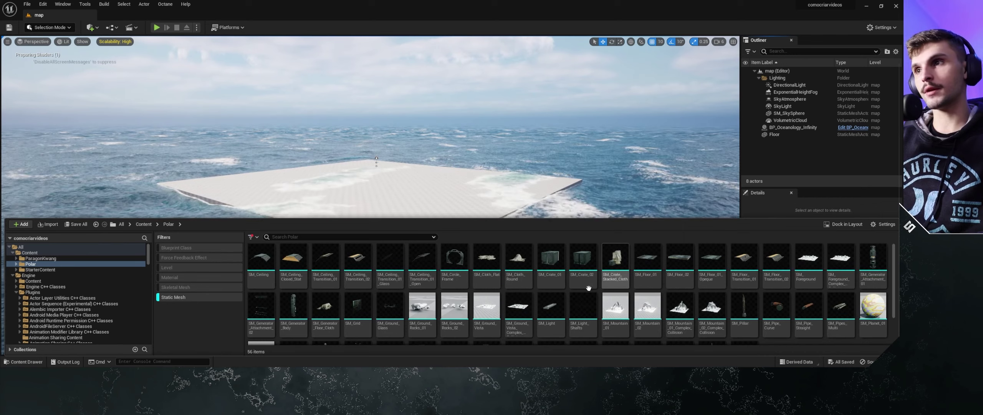
scroll(588, 288, down, 2)
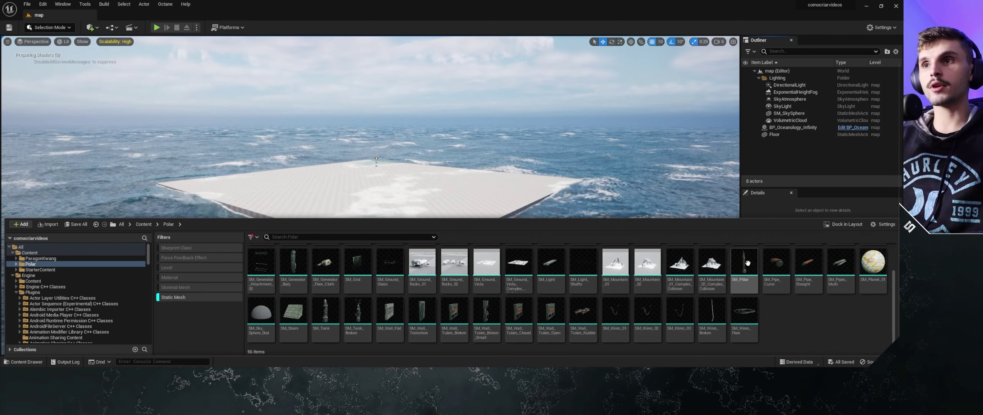
Place SM_Tank_Broken on the level floor and frame it in the viewport.
drag(357, 311, 374, 200)
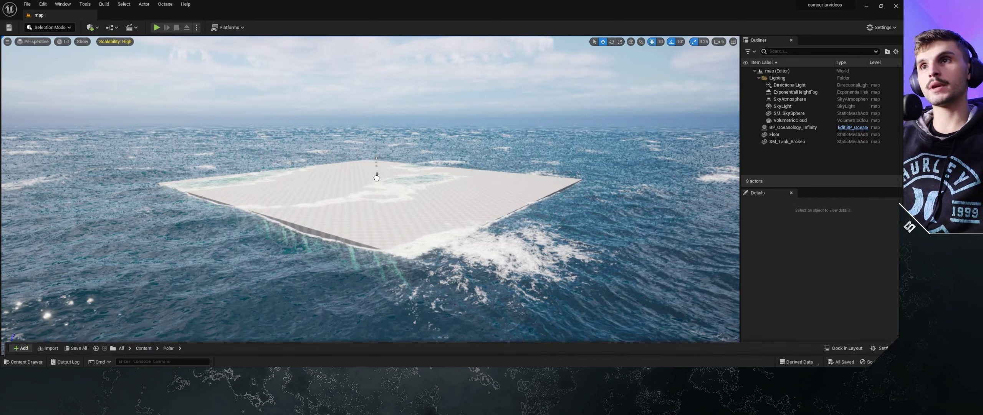
scroll(374, 199, up, 6)
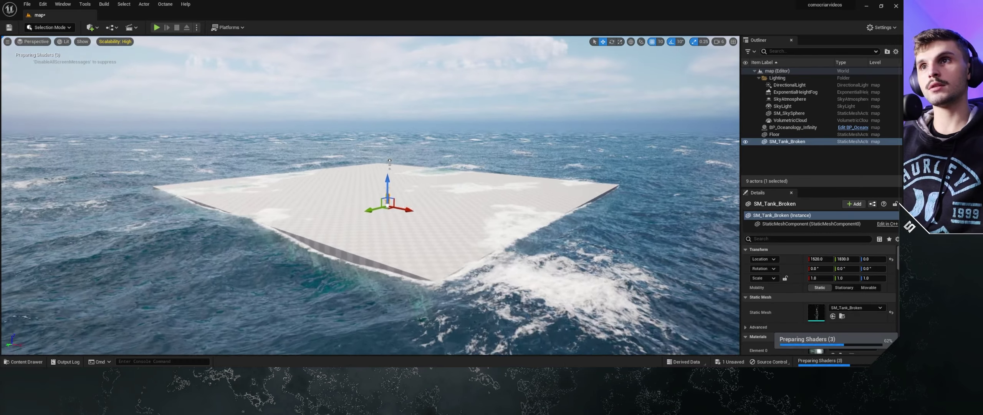
scroll(388, 230, up, 6)
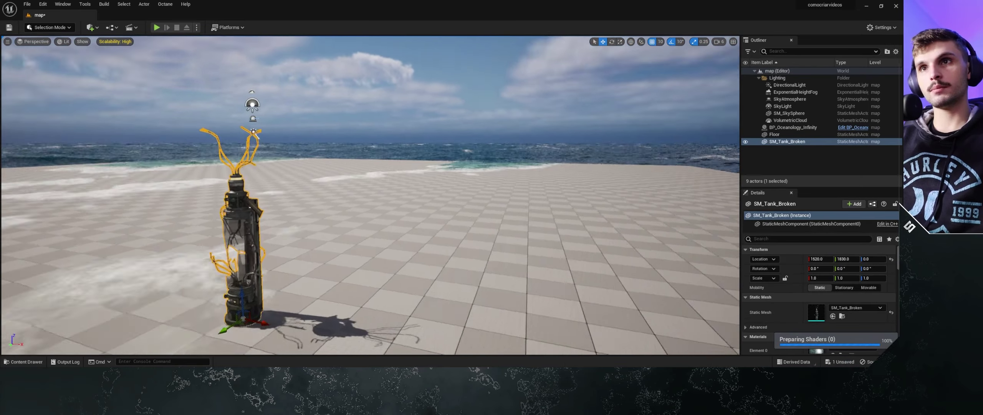
drag(388, 231, 388, 269)
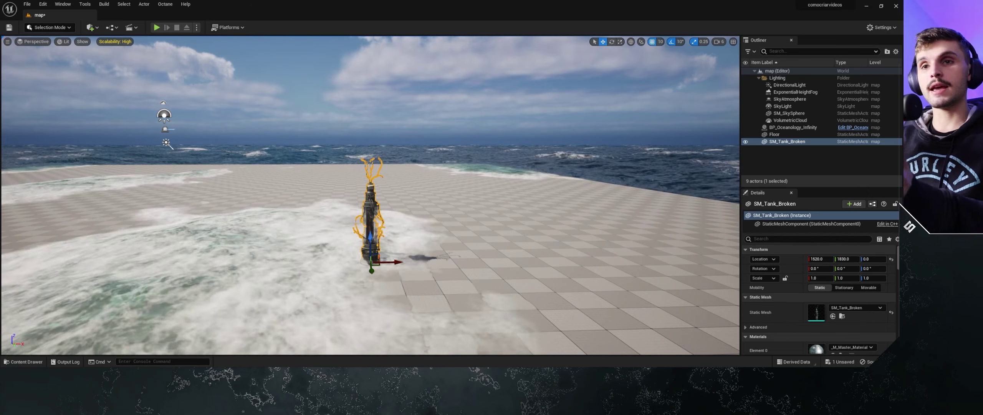
Glance at the Epic Games Launcher, orbit around the tank, then bring the launcher back.
key(alt+Tab)
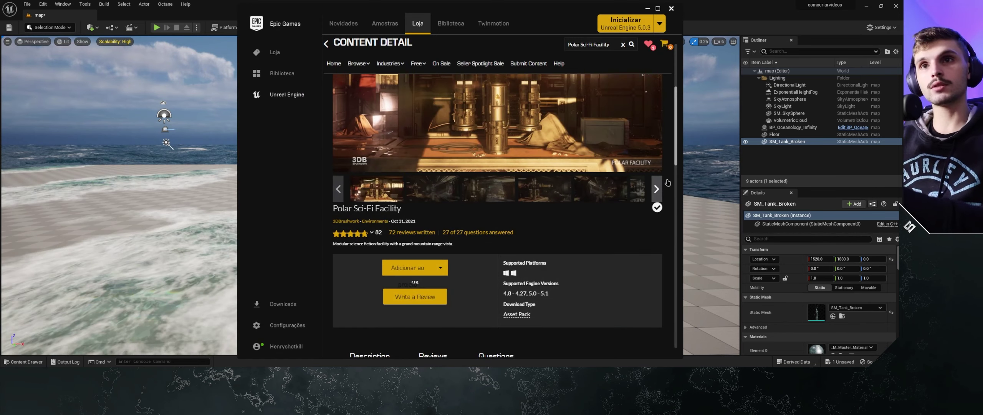
click(647, 9)
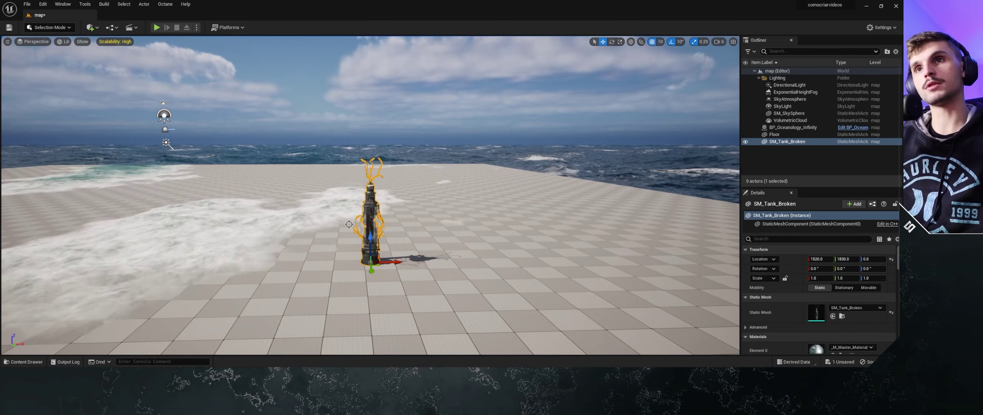
right_drag(348, 223, 461, 203)
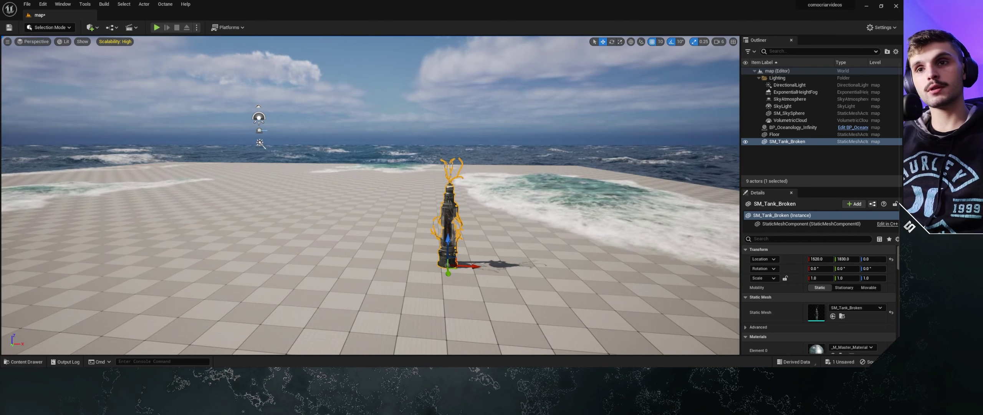
key(alt+Tab)
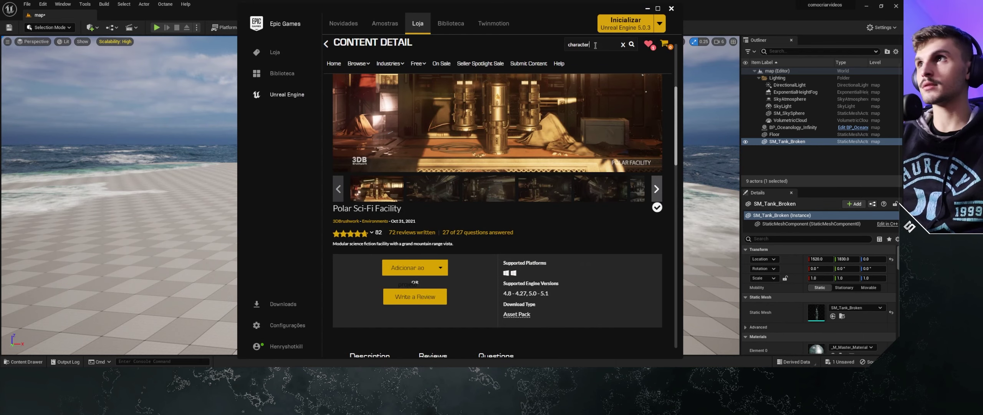
Search the store for 'character' and sort results by Price: Low to High.
key(Return)
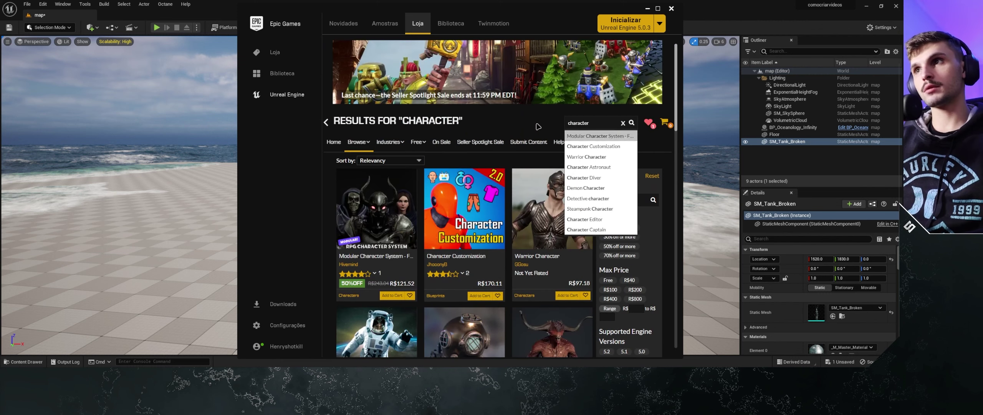
click(537, 127)
click(401, 161)
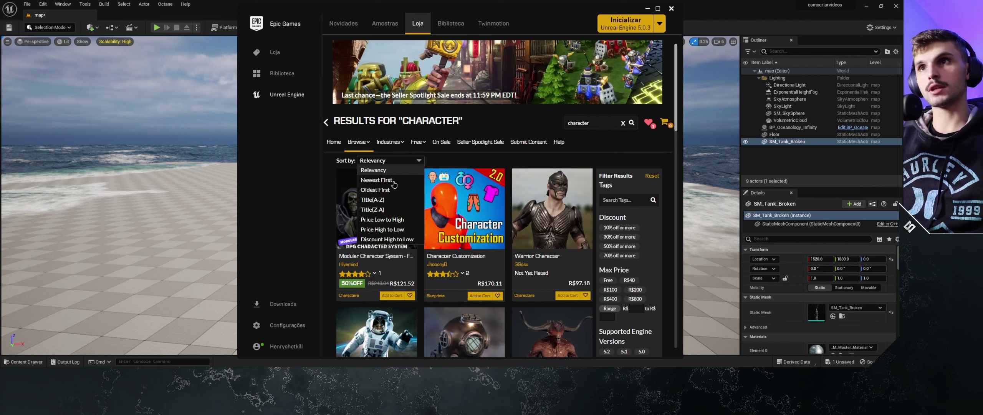
click(397, 222)
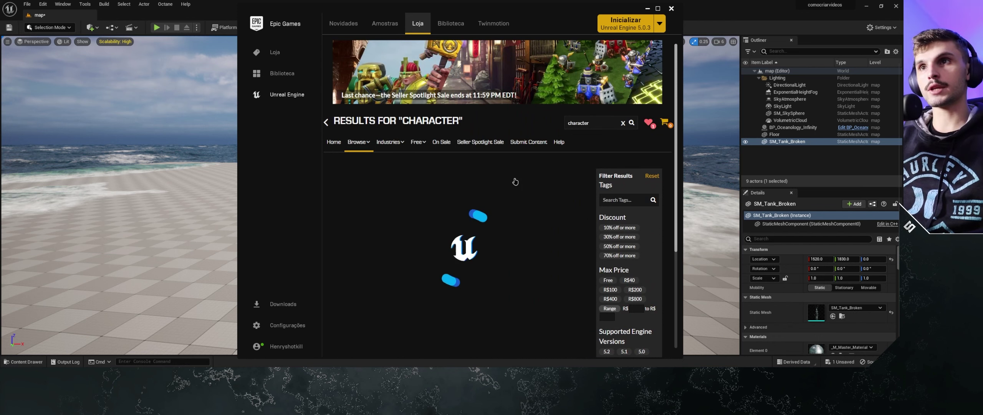
Browse the first and second pages of sorted character results.
scroll(486, 200, down, 4)
scroll(486, 200, down, 4)
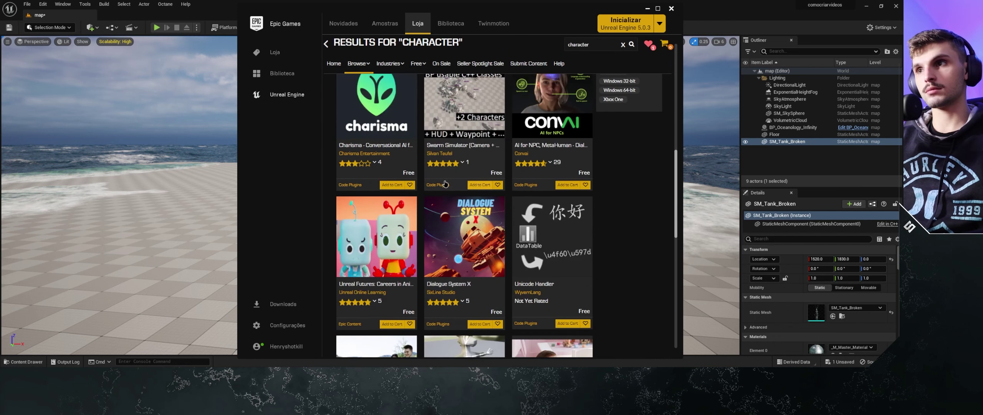
scroll(464, 188, down, 4)
scroll(442, 177, down, 3)
scroll(443, 176, down, 3)
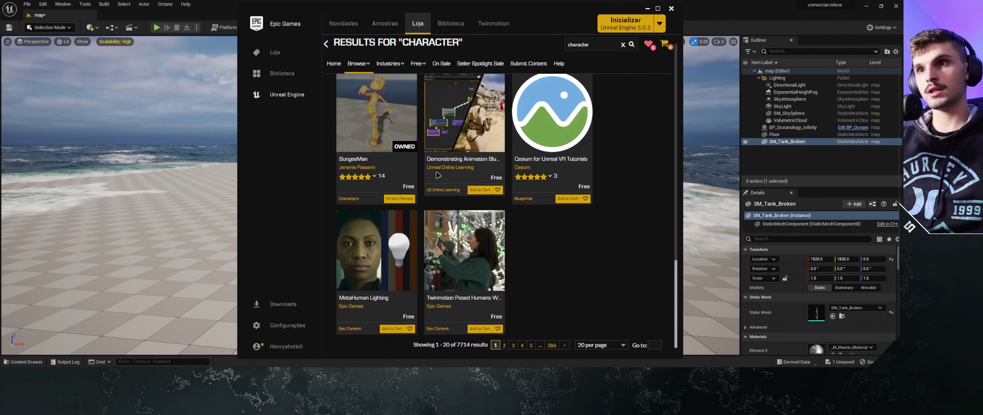
scroll(425, 172, up, 5)
scroll(425, 214, down, 5)
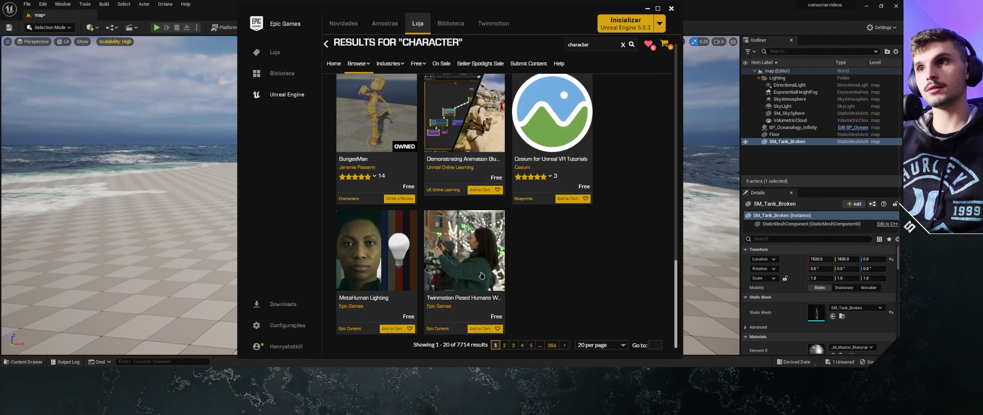
click(505, 345)
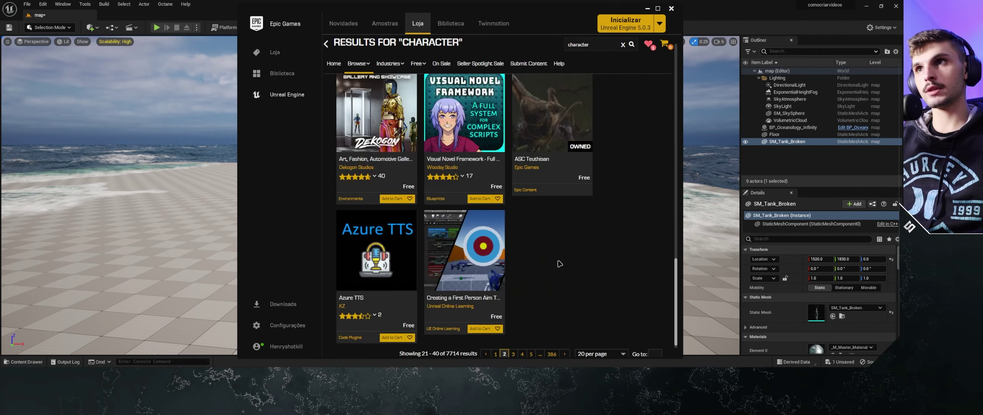
scroll(555, 264, up, 5)
scroll(556, 264, up, 3)
scroll(555, 265, up, 3)
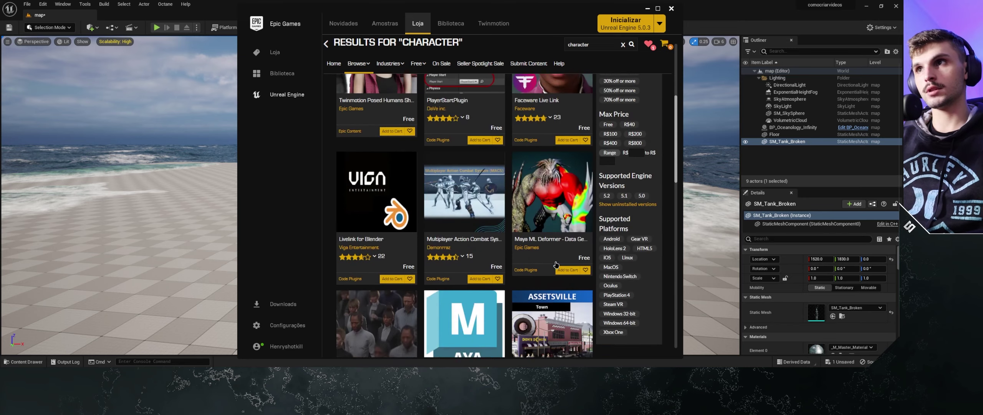
scroll(556, 264, up, 3)
scroll(555, 264, up, 3)
scroll(555, 264, down, 5)
scroll(556, 264, down, 4)
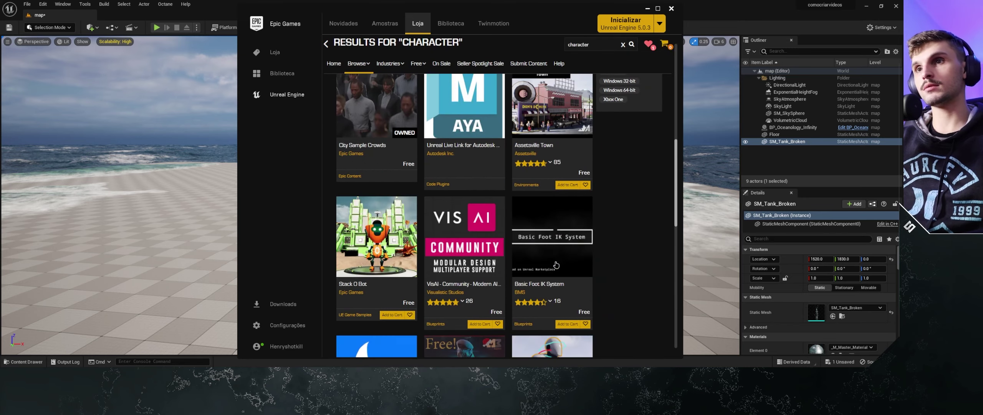
scroll(555, 265, down, 3)
scroll(557, 264, down, 2)
scroll(557, 265, down, 1)
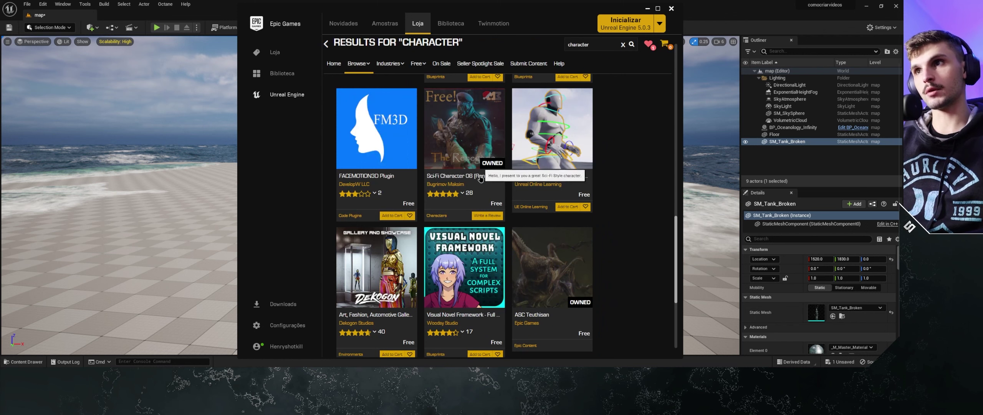
scroll(479, 178, down, 5)
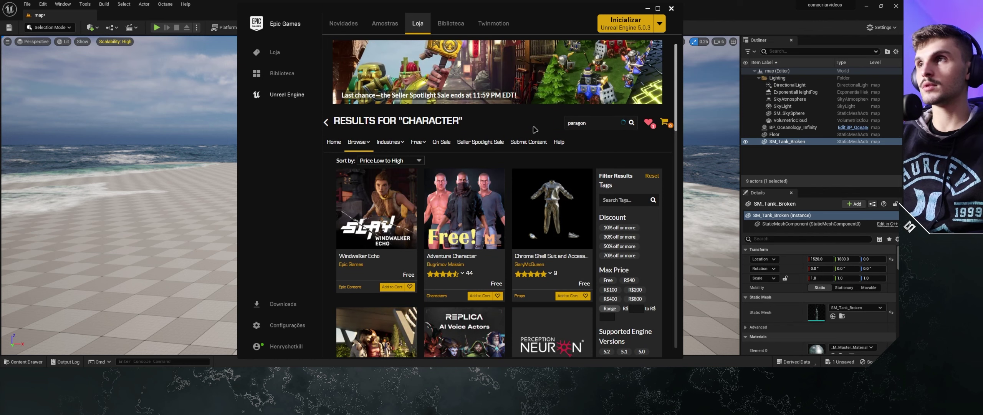
Find the Paragon: Kwang pack in the results and open its product page.
scroll(459, 246, down, 5)
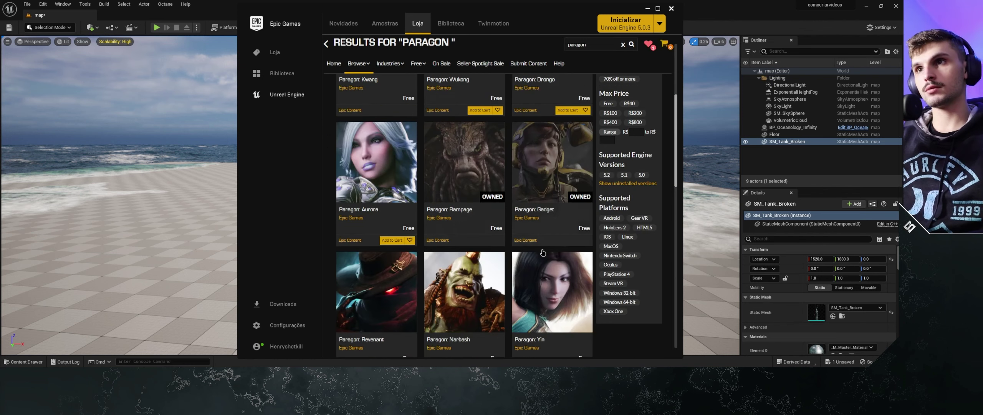
scroll(453, 248, down, 4)
scroll(446, 251, down, 4)
scroll(433, 258, down, 4)
scroll(423, 250, up, 5)
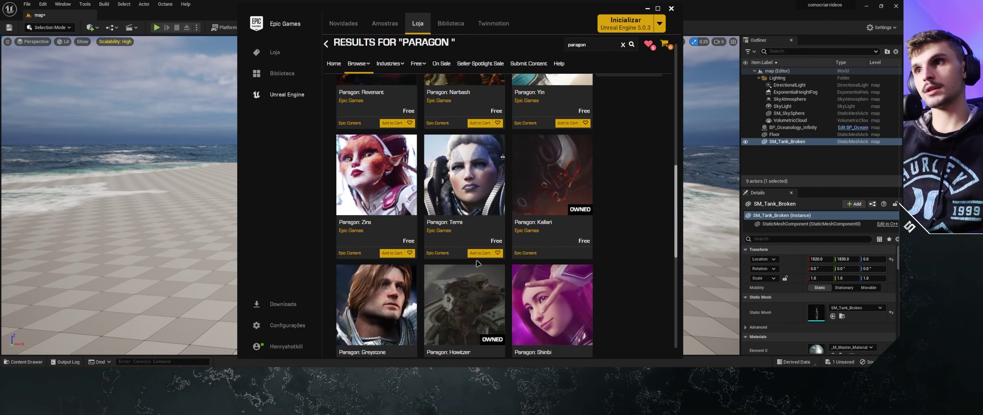
scroll(400, 238, up, 5)
scroll(376, 228, up, 6)
click(371, 225)
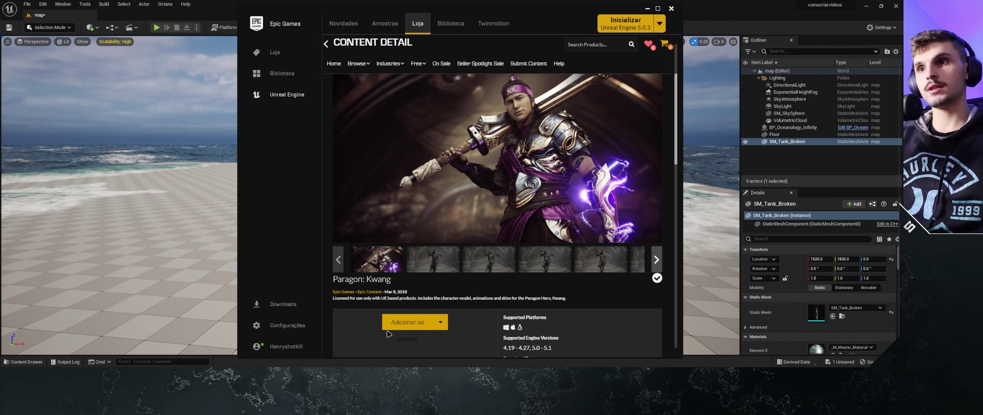
Add Paragon: Kwang to the comocriarvideos project and return to the editor.
click(408, 325)
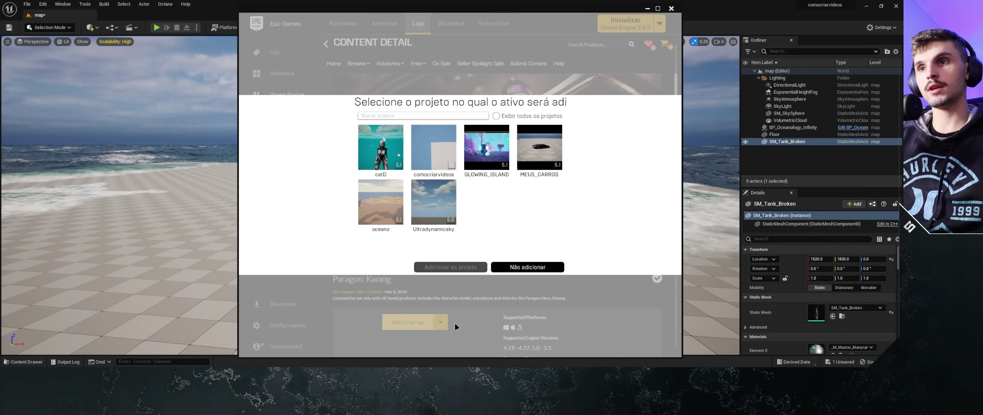
click(437, 150)
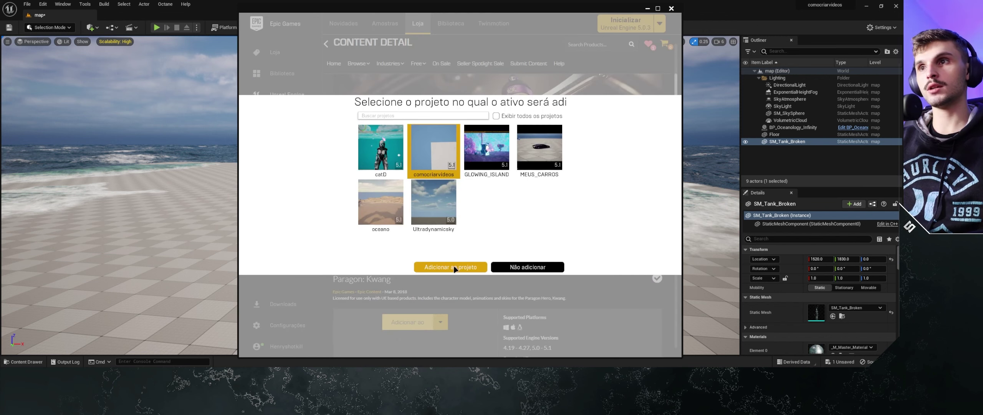
click(547, 269)
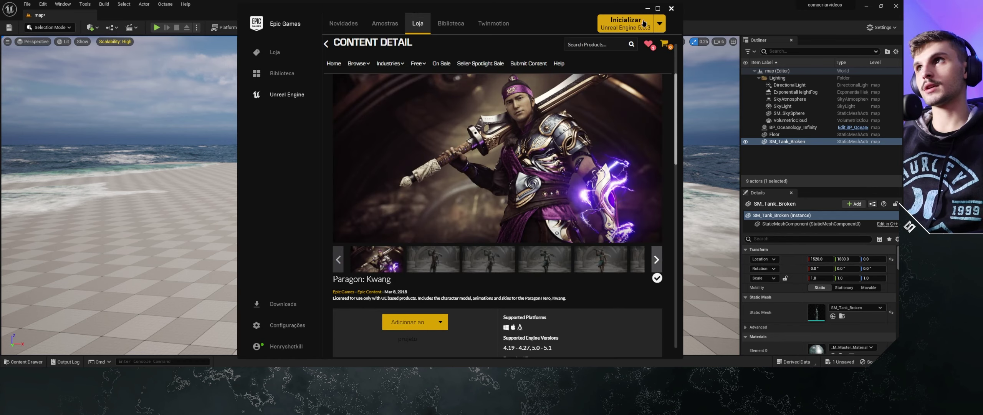
click(646, 8)
click(24, 361)
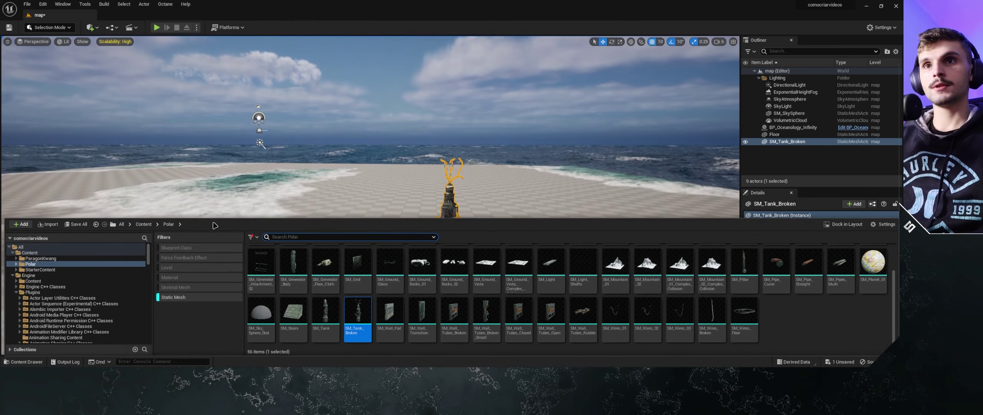
Open the ParagonKwang folder with Static Mesh cleared and the Skeletal Mesh filter enabled.
click(143, 224)
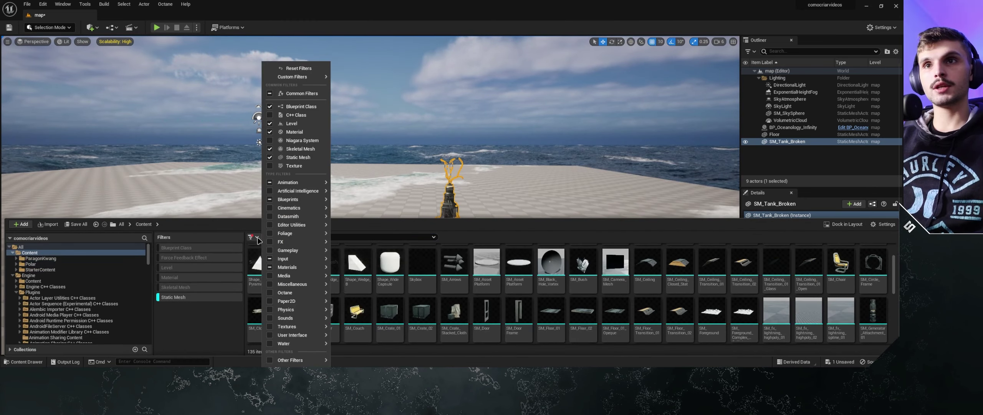
click(191, 298)
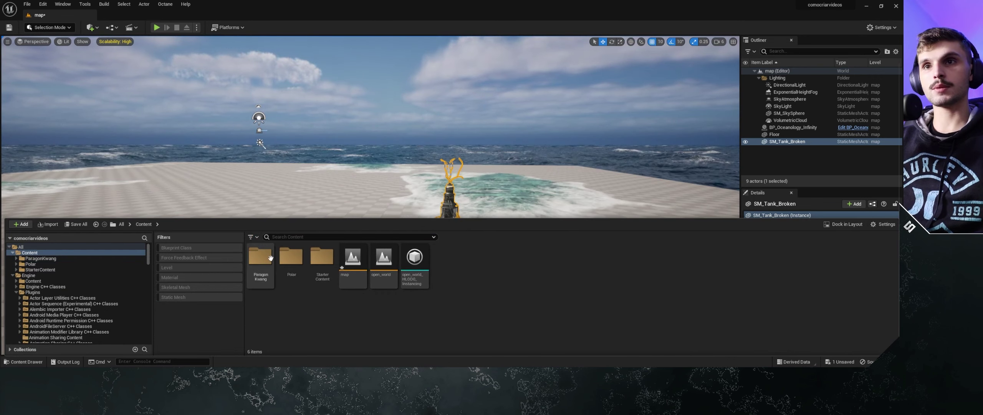
click(261, 261)
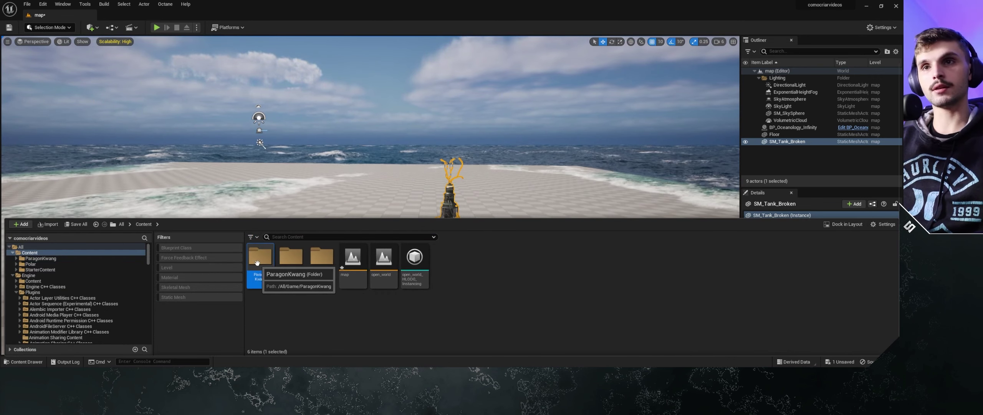
double_click(263, 265)
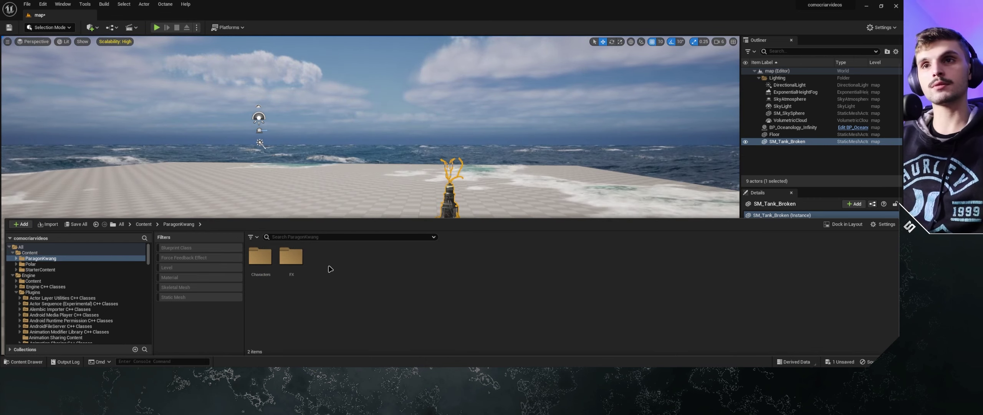
click(258, 237)
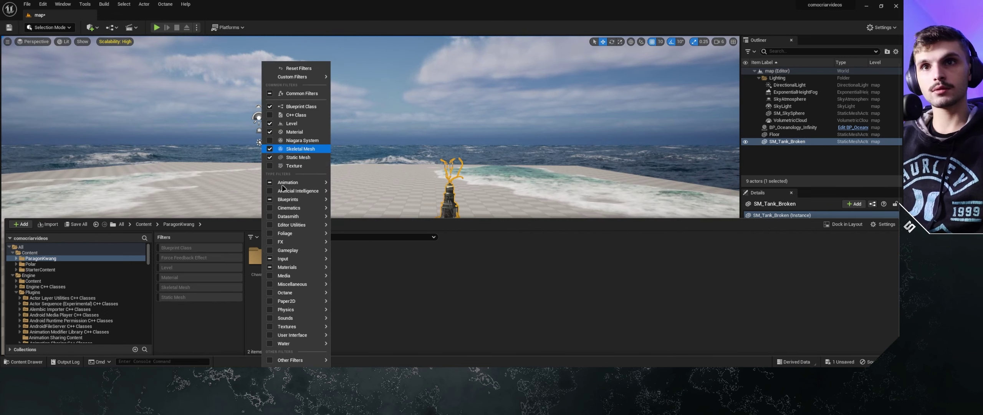
click(183, 310)
click(175, 287)
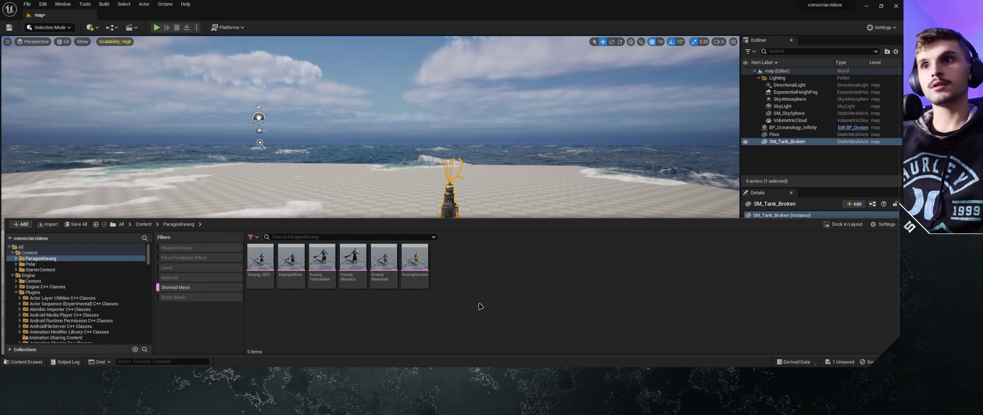
Drag the KwangFrostwalker mesh into the level beside the tank.
mouse_move(317, 259)
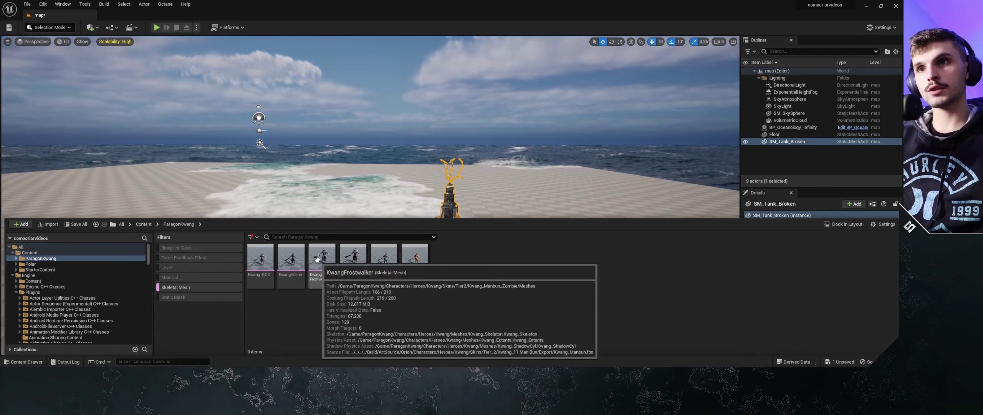
drag(317, 259, 478, 196)
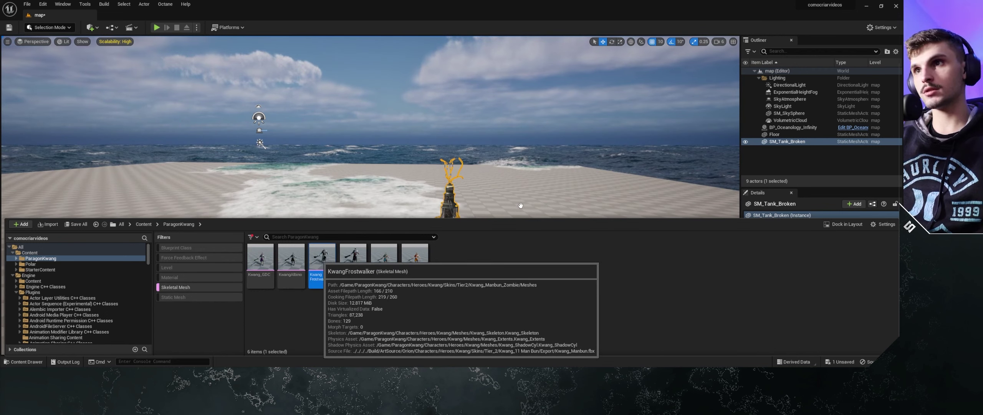
drag(521, 205, 521, 206)
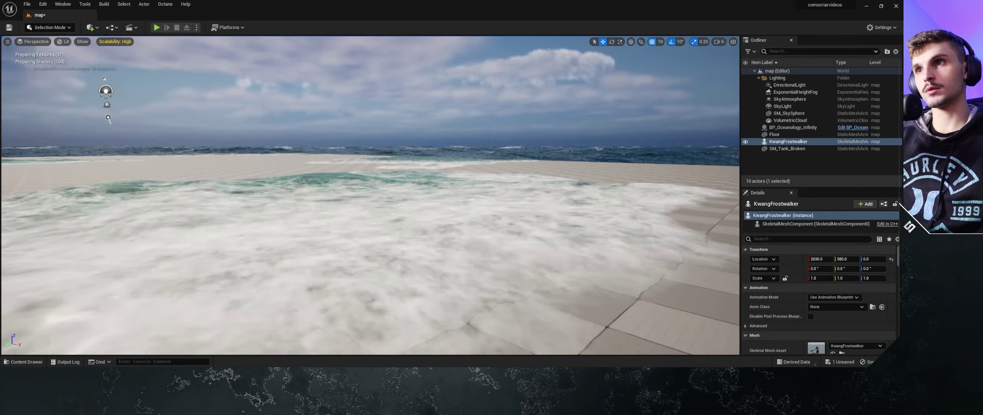
Focus the view on KwangFrostwalker, restore the move gizmo, and fly in close.
right_drag(521, 206, 521, 205)
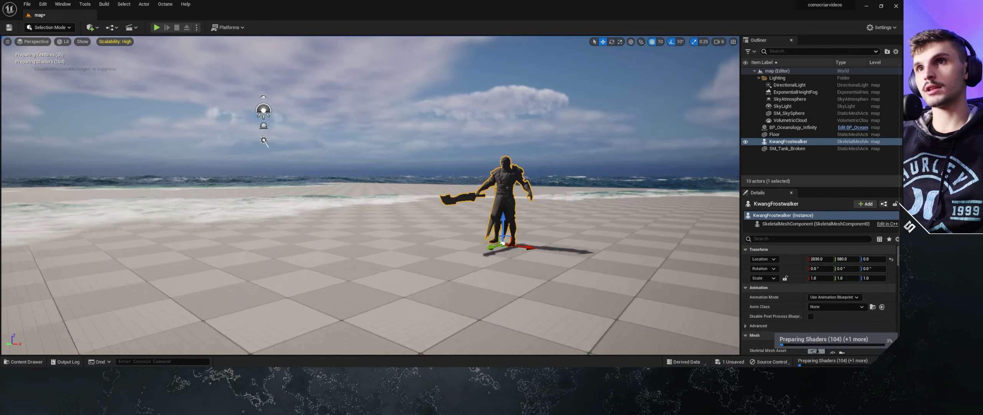
right_drag(395, 234, 395, 234)
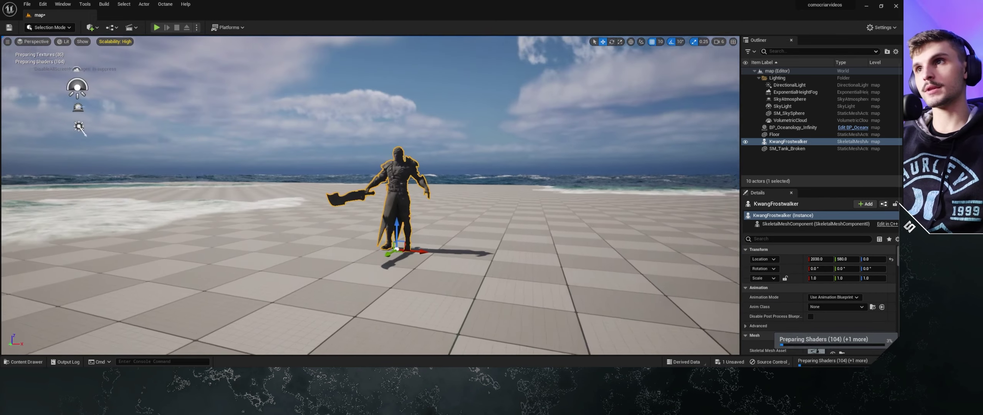
key(r)
key(w)
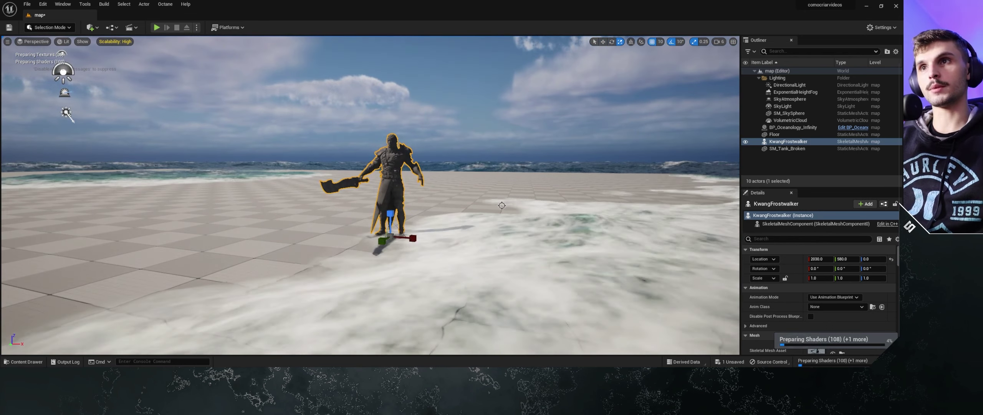
right_drag(395, 234, 391, 229)
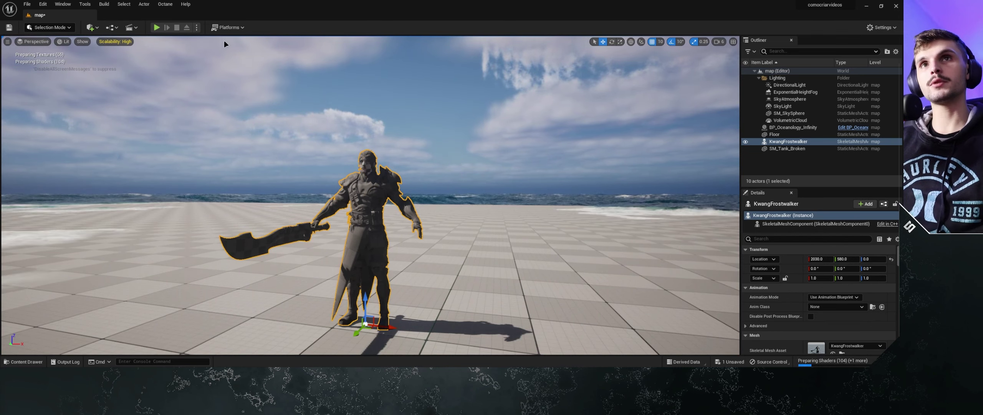
Add a Level Sequence from the Cinematics menu and save it as 'seq'.
click(135, 30)
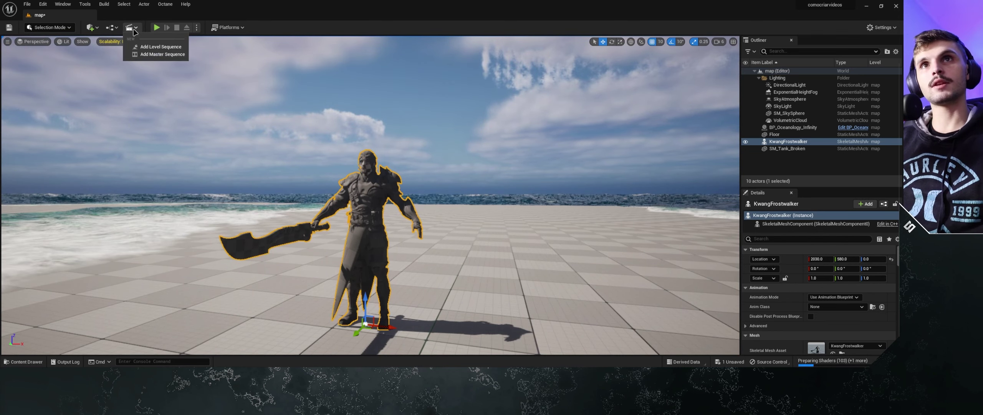
click(157, 48)
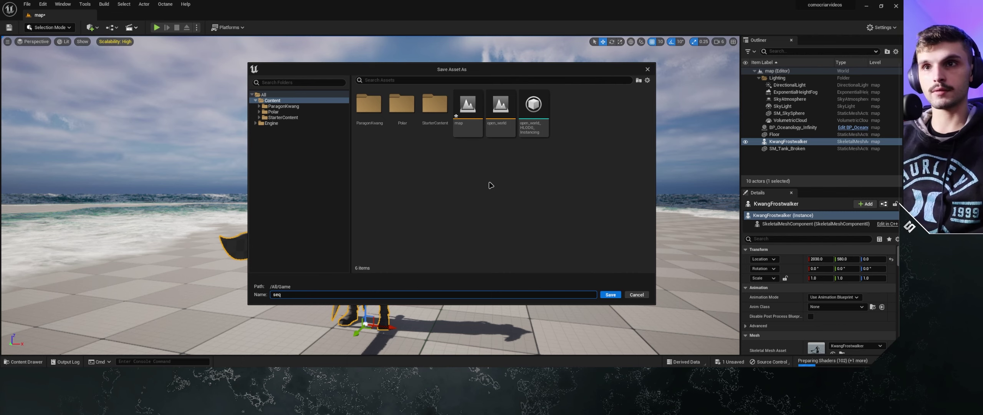
click(618, 296)
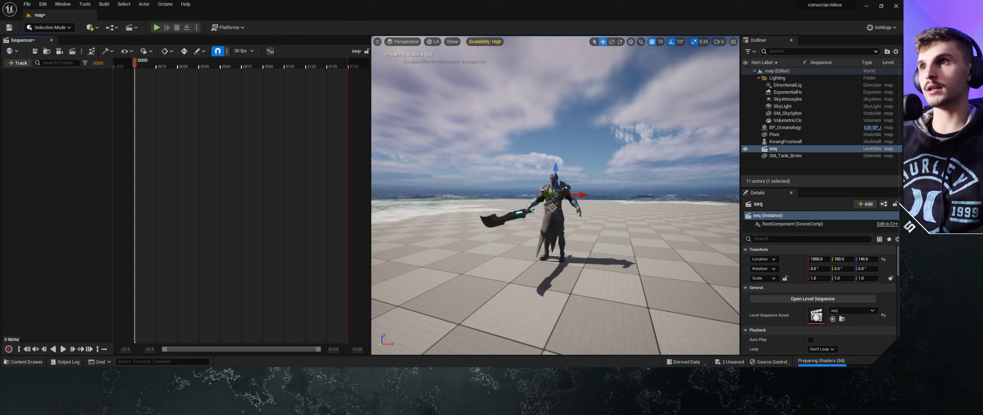
Add KwangFrostwalker as a Sequencer track and assign it the Ability_R animation.
click(746, 140)
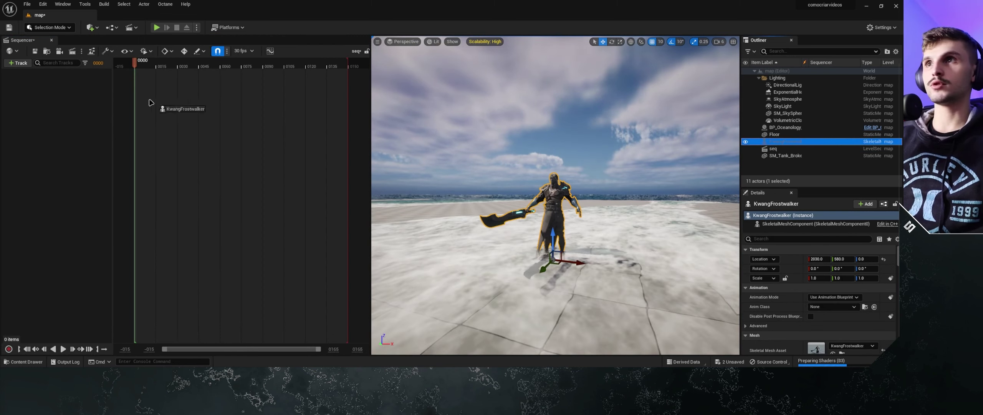
drag(96, 104, 97, 103)
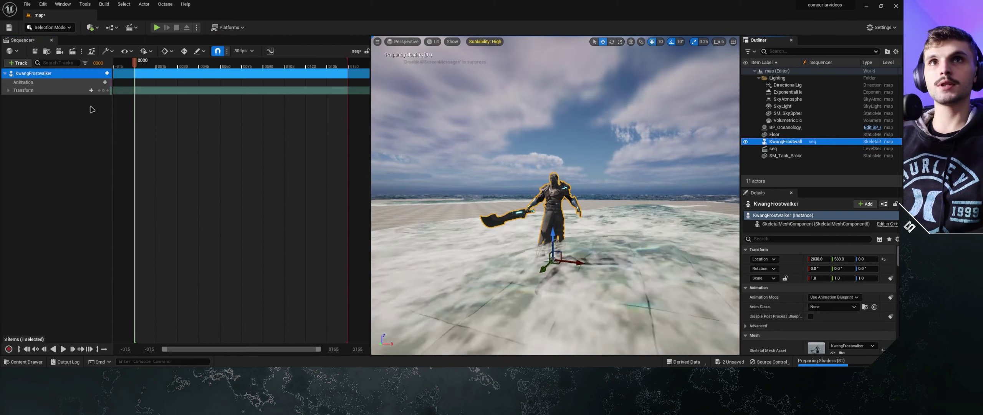
click(96, 82)
scroll(134, 153, down, 5)
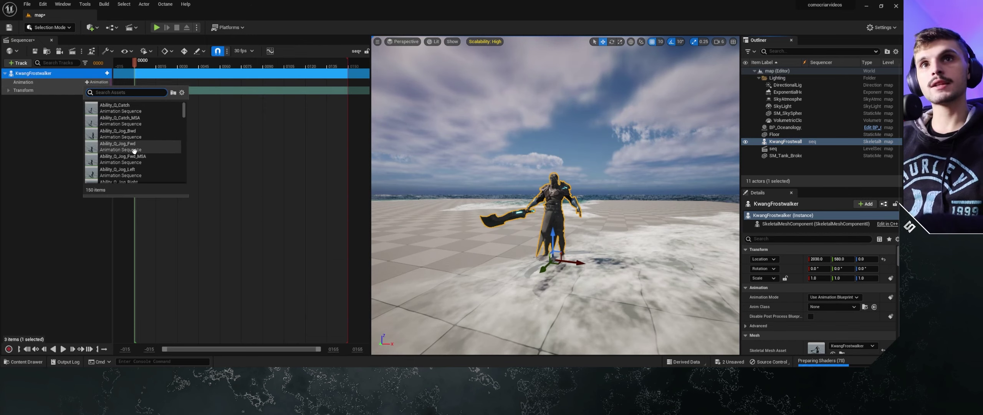
scroll(134, 150, down, 5)
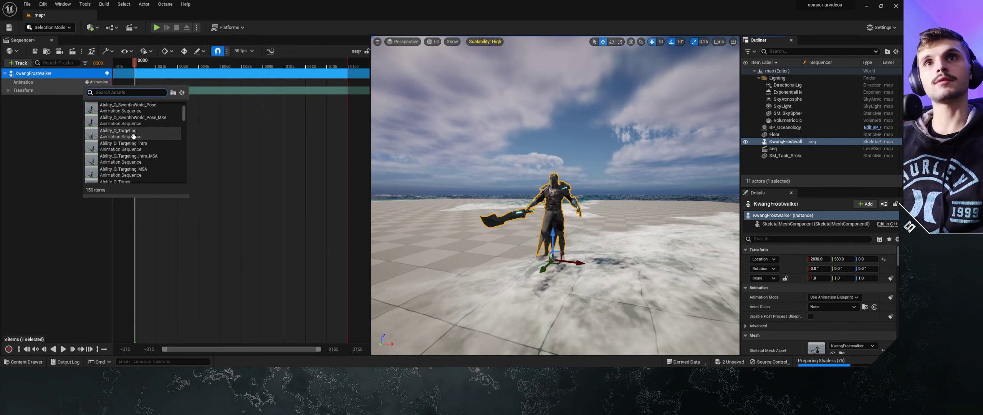
mouse_move(142, 135)
scroll(142, 144, down, 3)
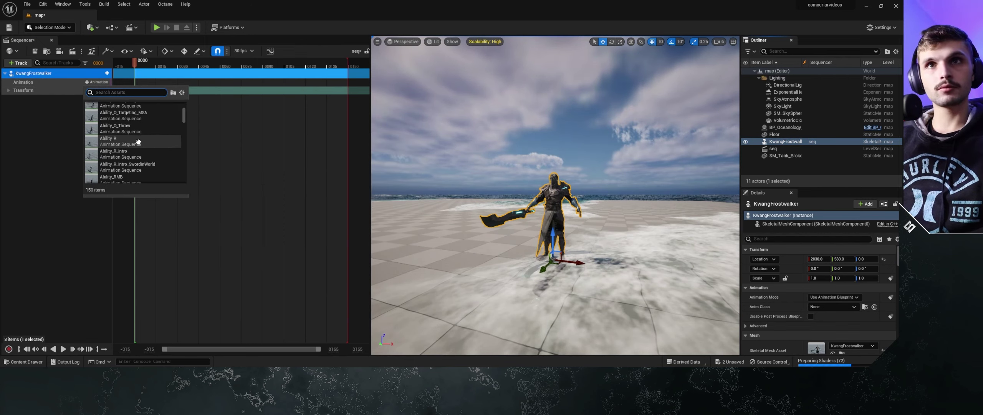
click(138, 142)
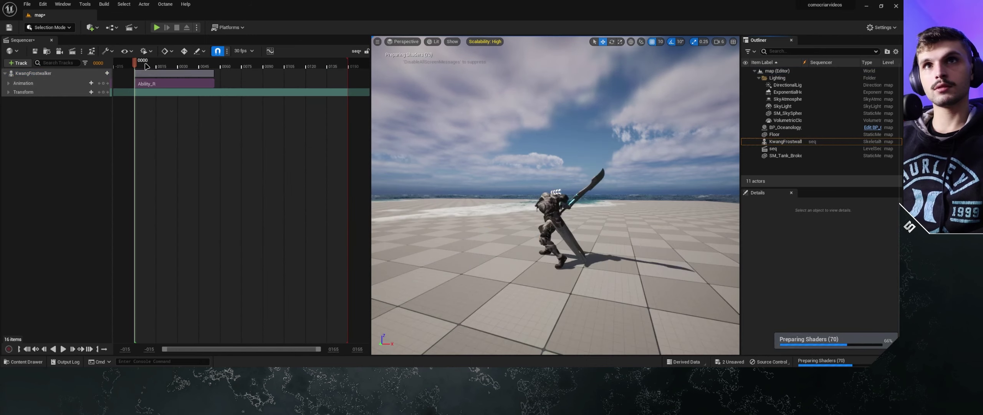
Scrub the seq timeline through frames 1–99 to watch the Ability_R attack, settling on frame 33.
mouse_move(145, 64)
mouse_down()
mouse_move(155, 63)
mouse_move(136, 65)
mouse_up()
scroll(554, 195, up, 5)
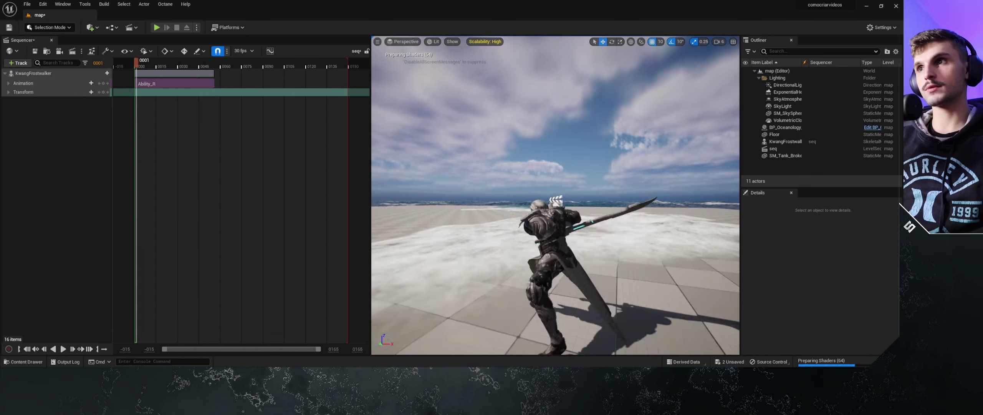
mouse_move(157, 68)
mouse_down()
mouse_move(201, 64)
mouse_move(185, 62)
mouse_up()
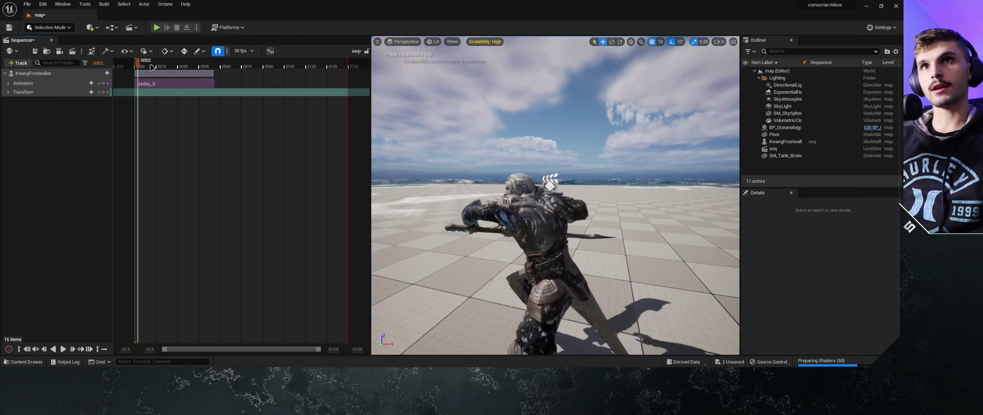
scroll(563, 190, down, 10)
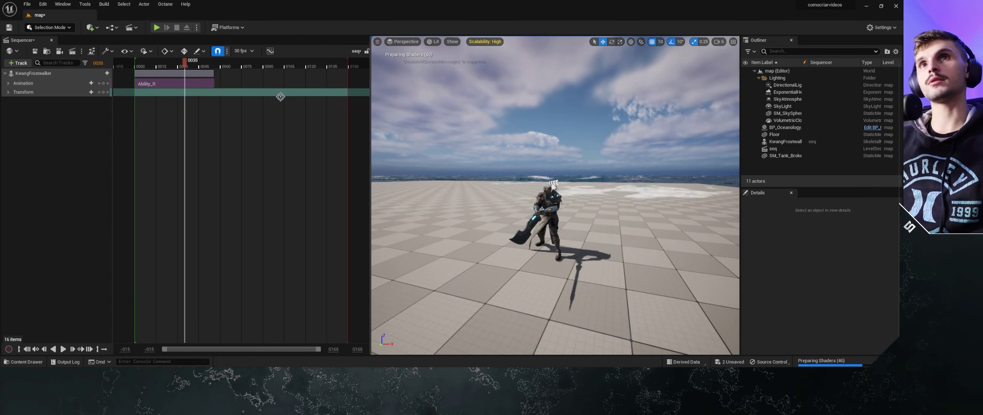
mouse_move(178, 67)
mouse_down()
mouse_move(278, 78)
mouse_move(186, 69)
mouse_up()
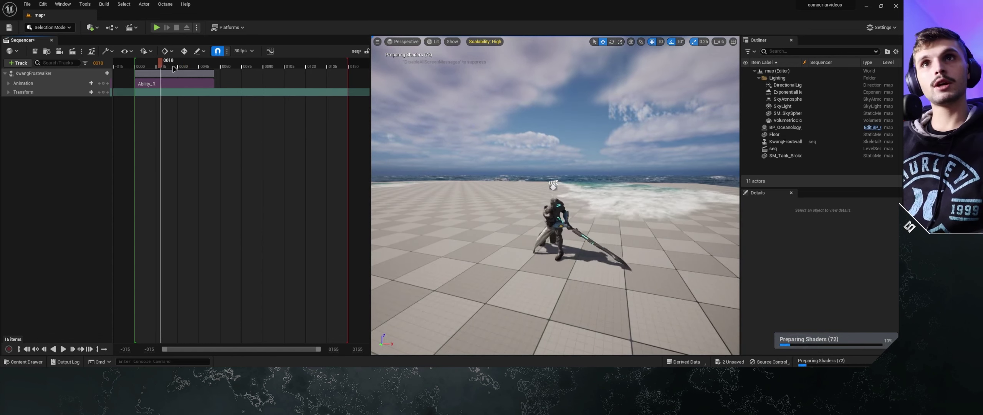
drag(174, 68, 200, 68)
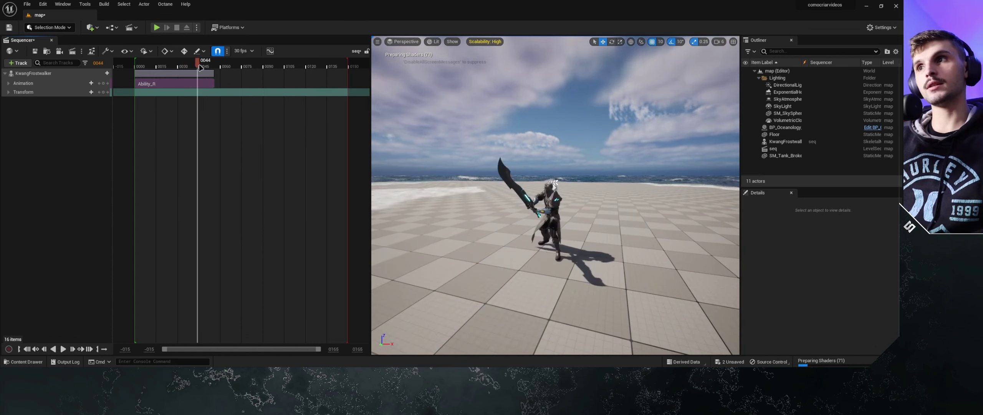
drag(182, 75, 181, 75)
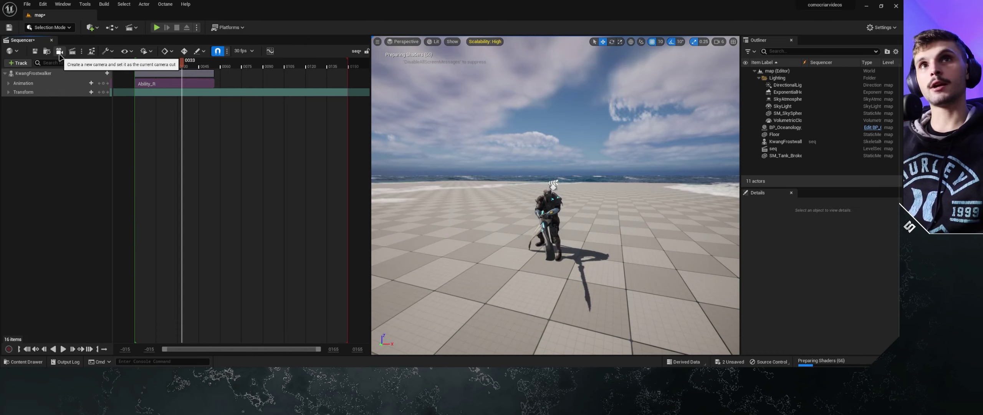
Add a cine camera framing KwangFrostwalker and lock the viewport to its Camera Cuts shot.
click(60, 52)
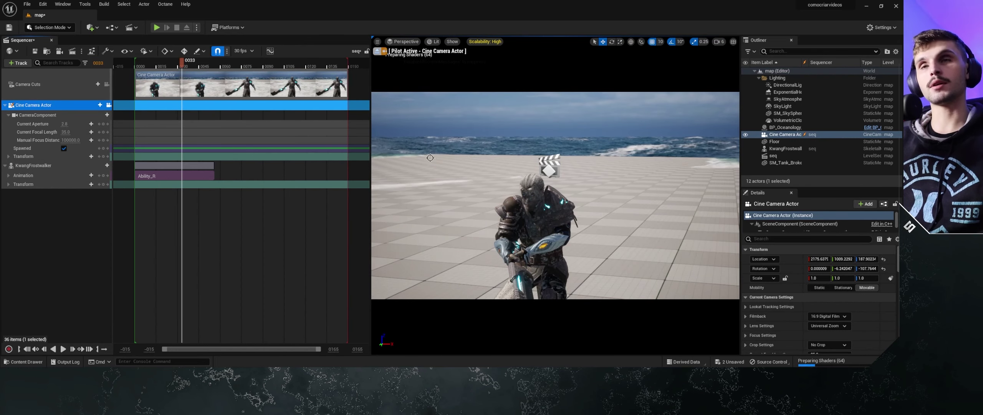
right_drag(439, 158, 439, 158)
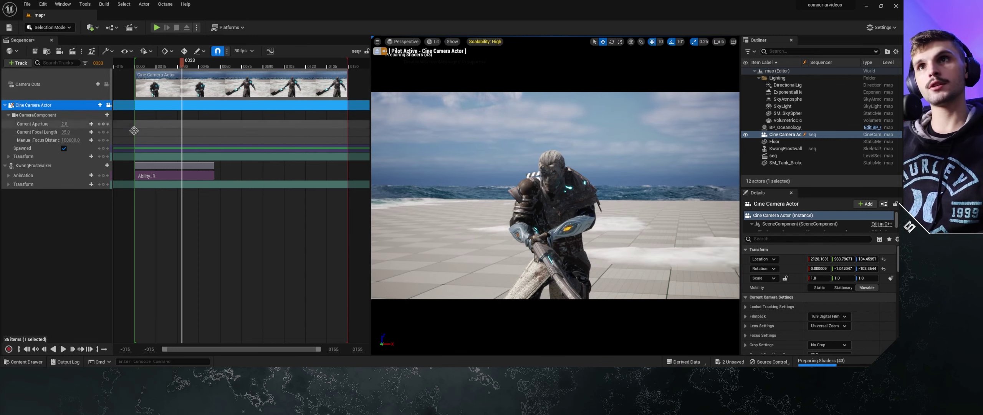
click(107, 84)
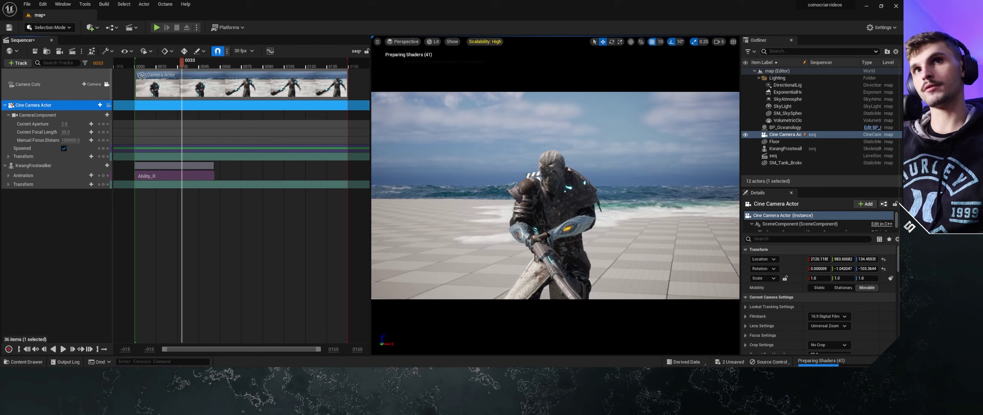
click(106, 84)
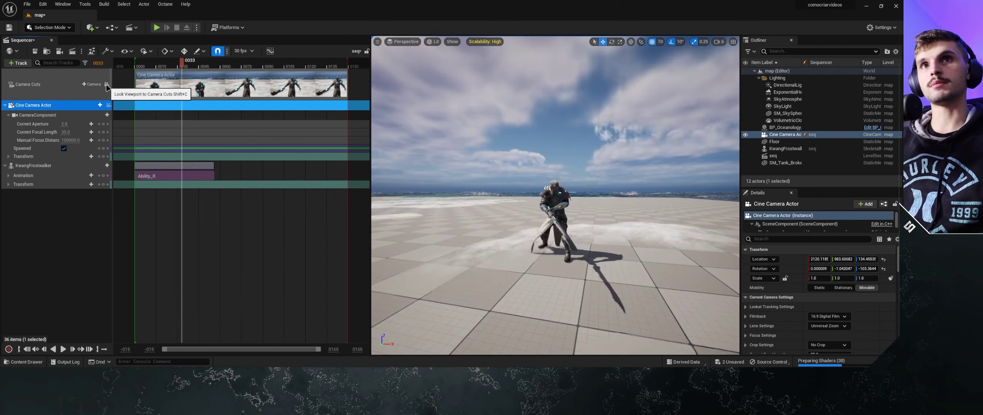
click(106, 84)
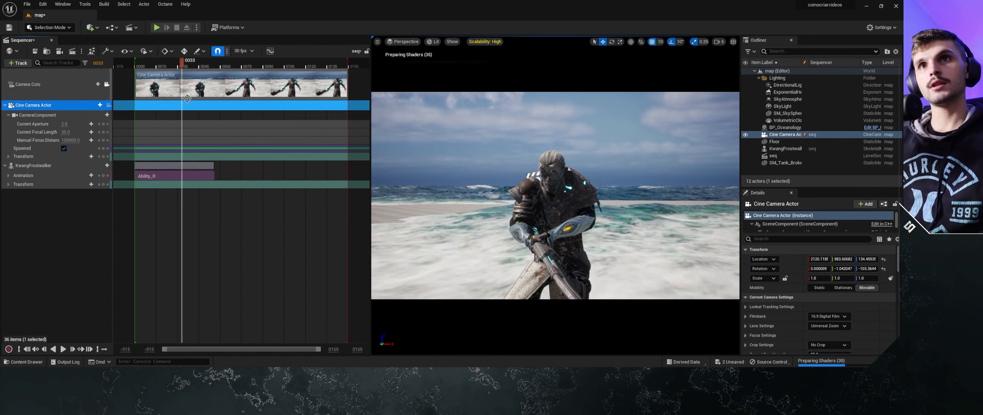
End the sequence near frame 60, play it back from frame 14, and open Movie Render Queue.
drag(348, 73, 212, 70)
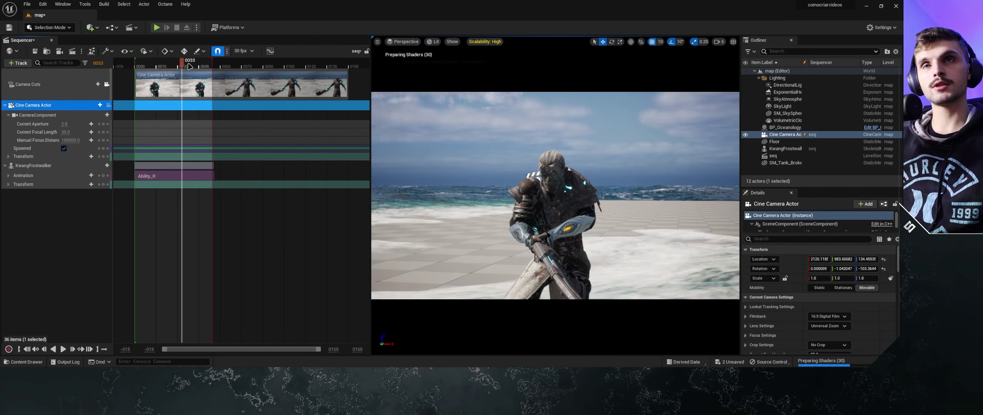
click(152, 63)
drag(150, 63, 168, 65)
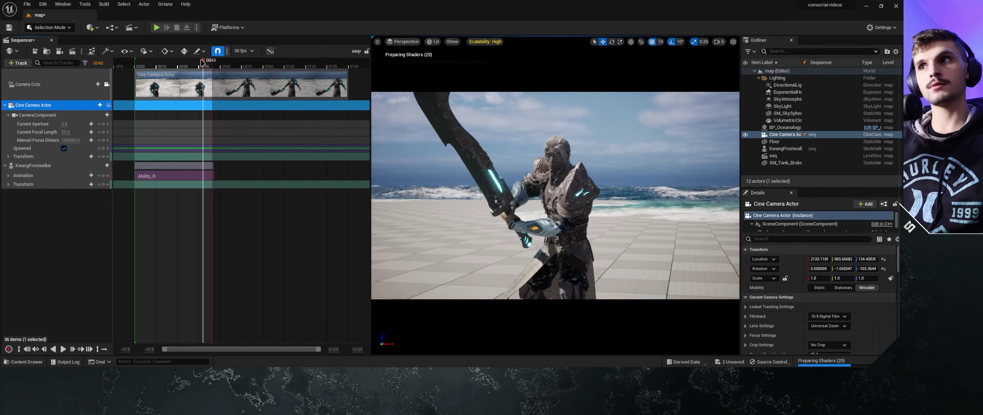
key(space)
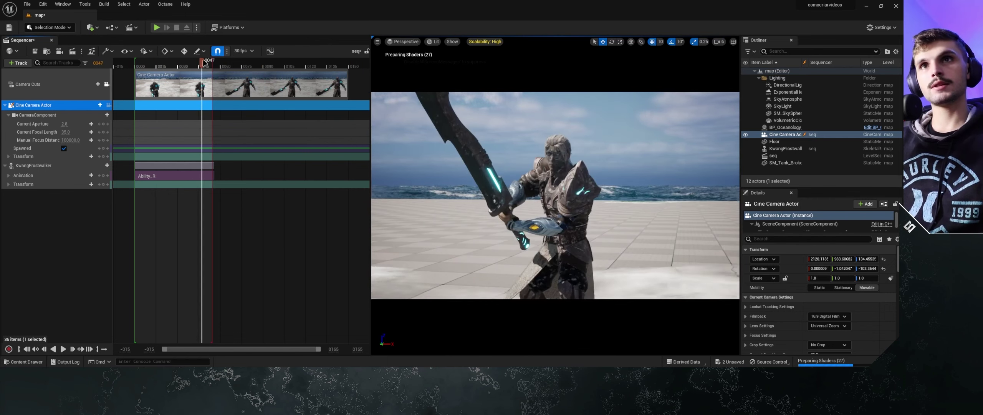
click(72, 51)
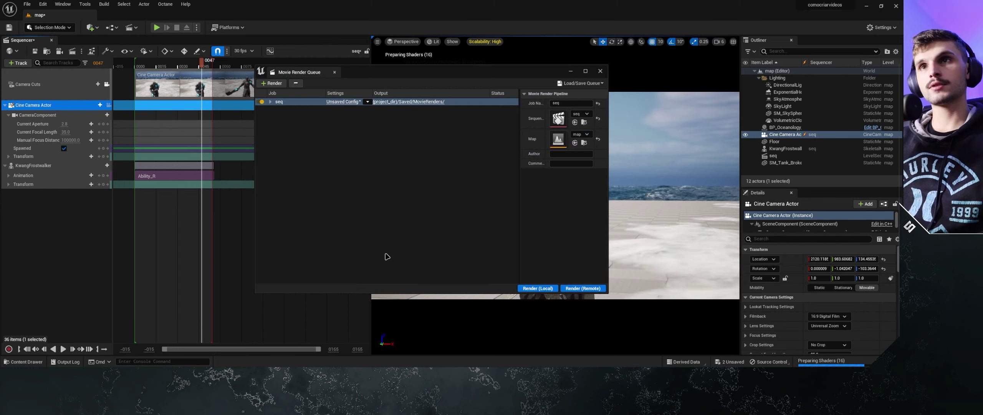
Confirm the Movie Render Queue plugin is enabled via a 'movie render' plugin search, then reopen the queue.
click(600, 71)
click(46, 3)
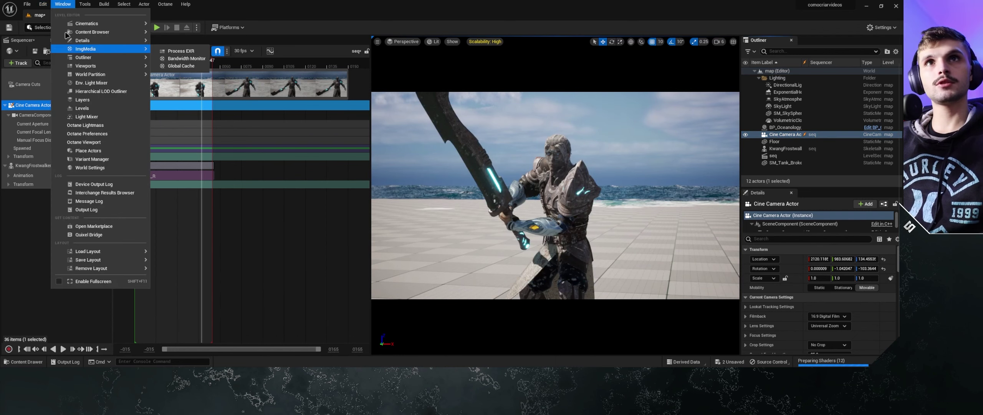
click(61, 113)
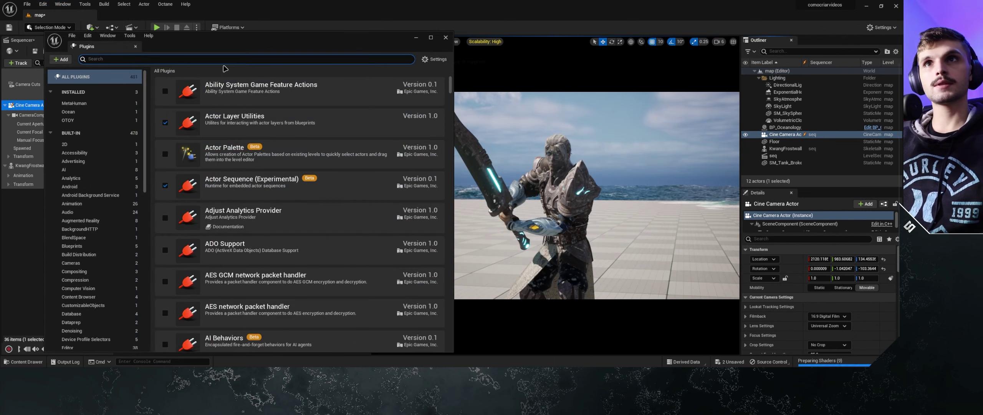
text(movie render)
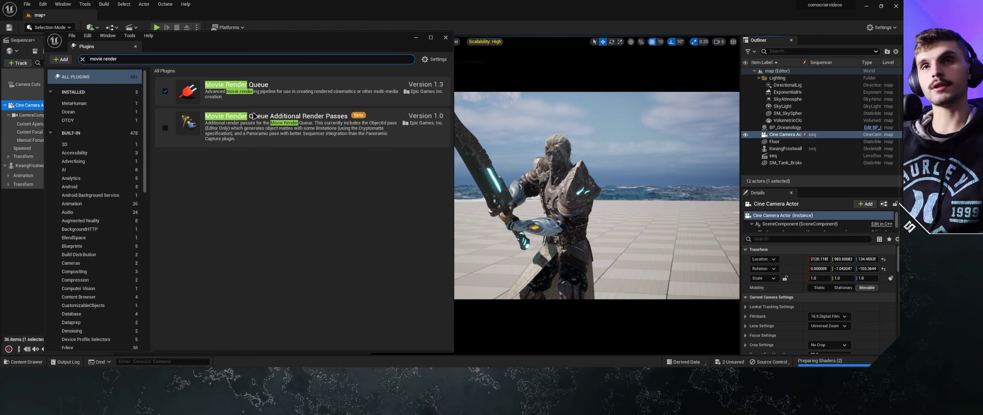
click(671, 322)
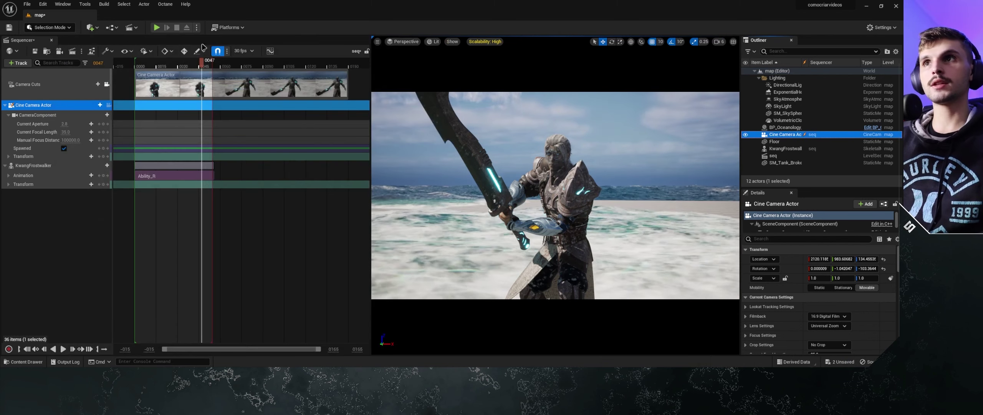
click(72, 51)
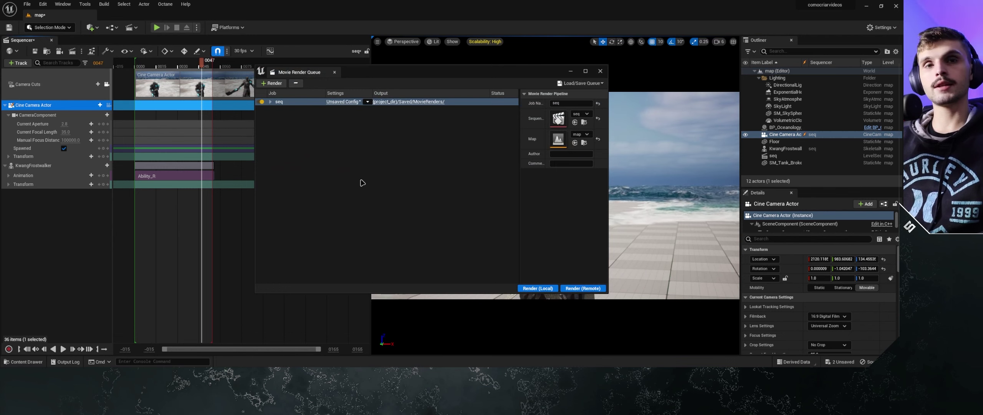
Replace the seq job's .jpg Sequence export with a .png Sequence [8bit] export.
click(343, 101)
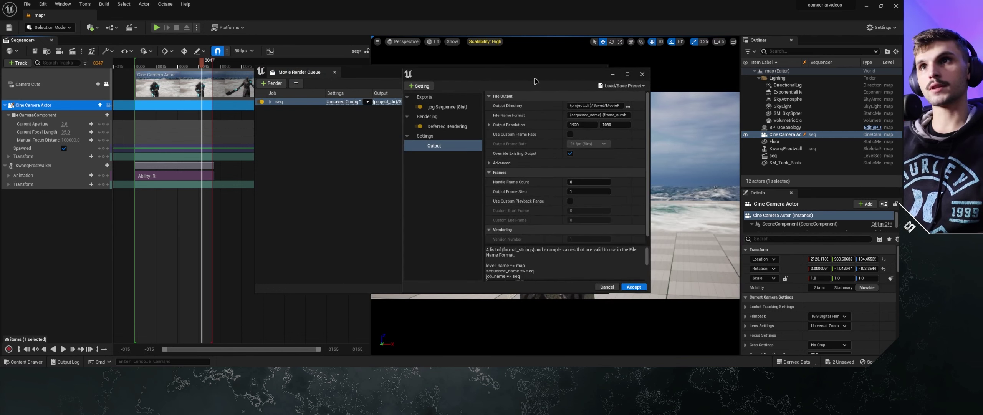
drag(535, 81, 490, 81)
click(399, 107)
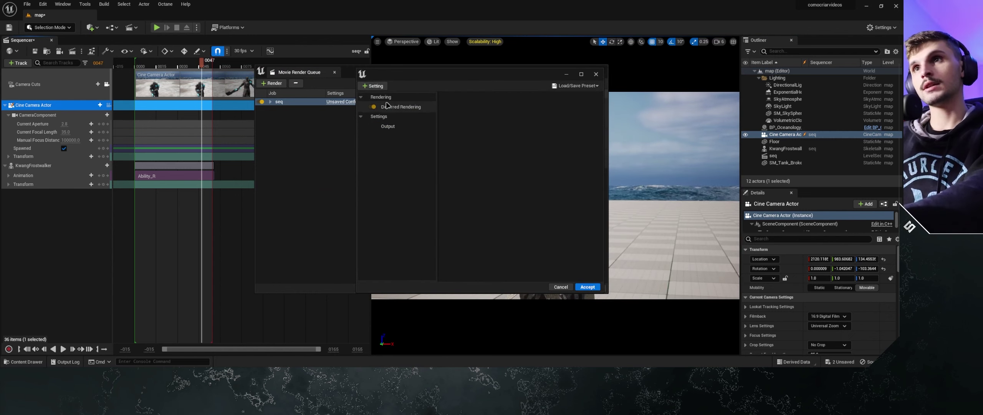
click(379, 87)
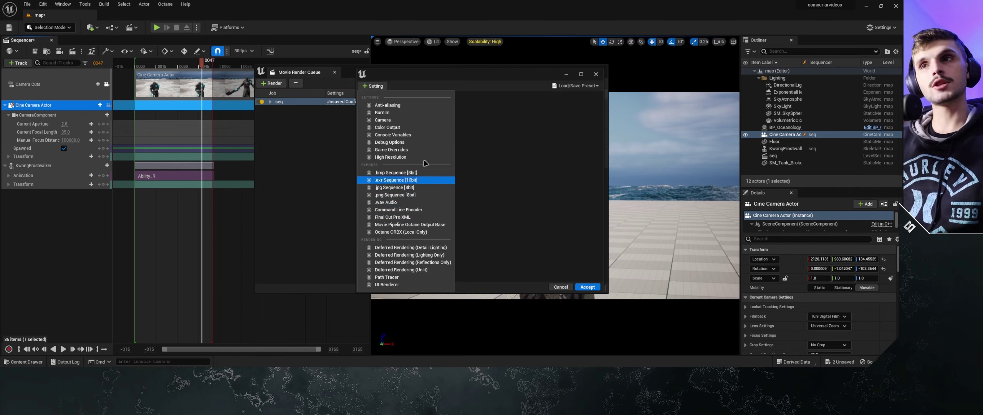
click(411, 195)
Add Anti-aliasing settings with Temporal Sample Count 4 to the render job.
click(400, 127)
click(388, 145)
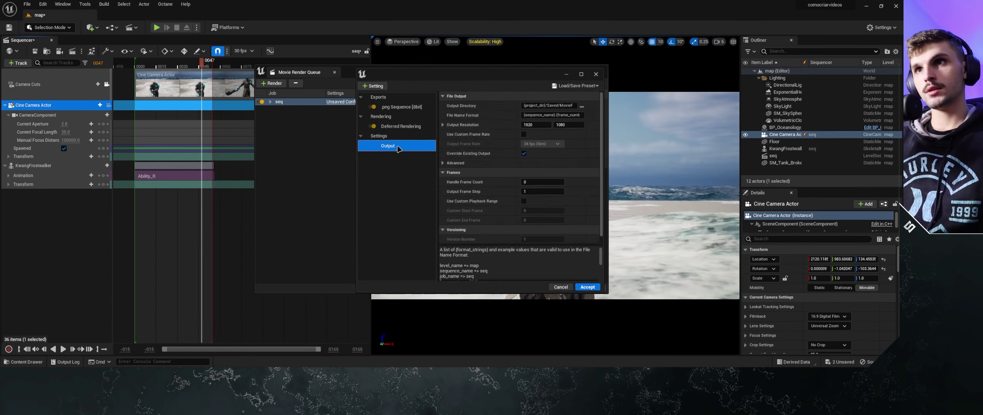
click(384, 88)
click(402, 106)
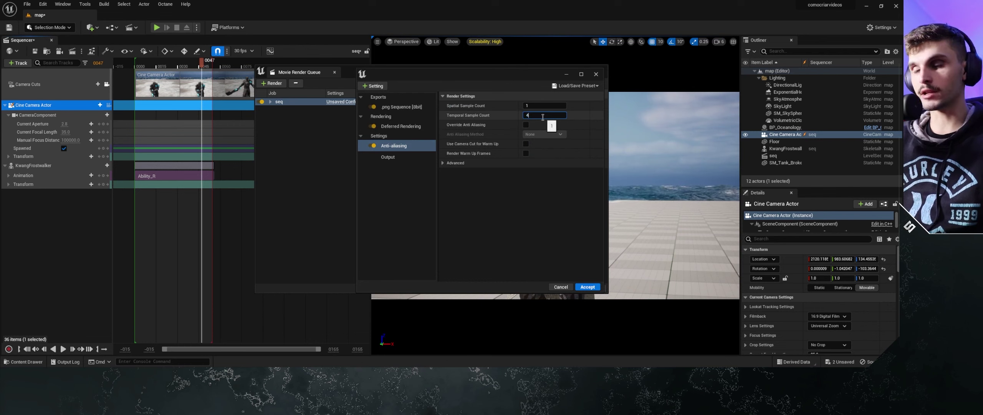
click(387, 156)
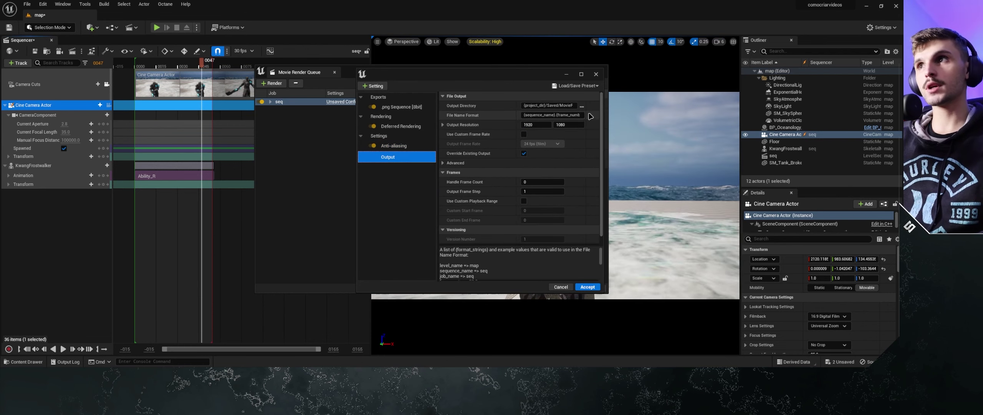
Create a 'Nova pasta' folder on the Área de Trabalho desktop and select it as the output directory.
click(581, 106)
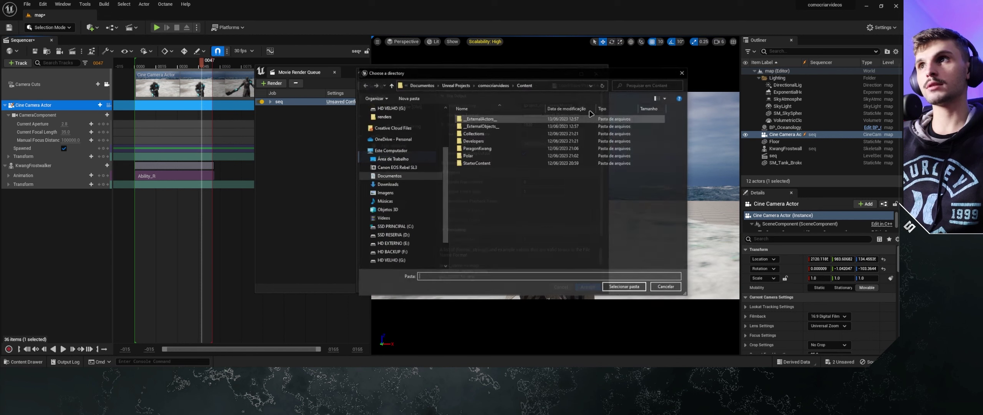
click(401, 159)
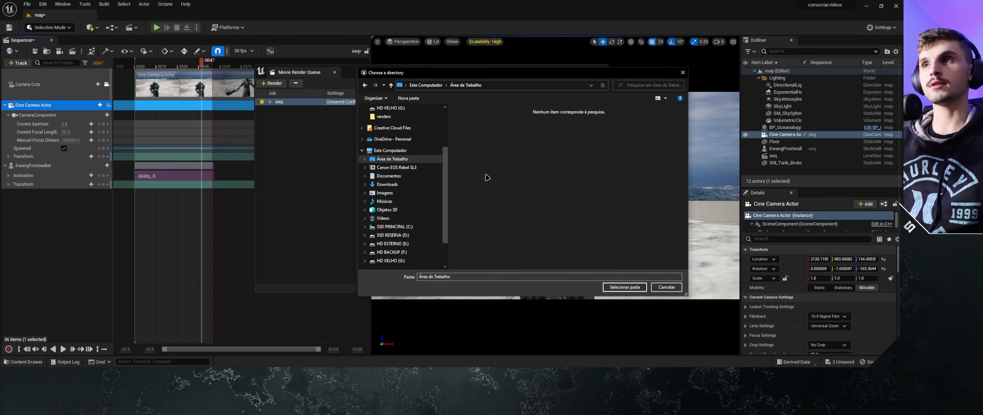
right_click(485, 174)
mouse_move(447, 254)
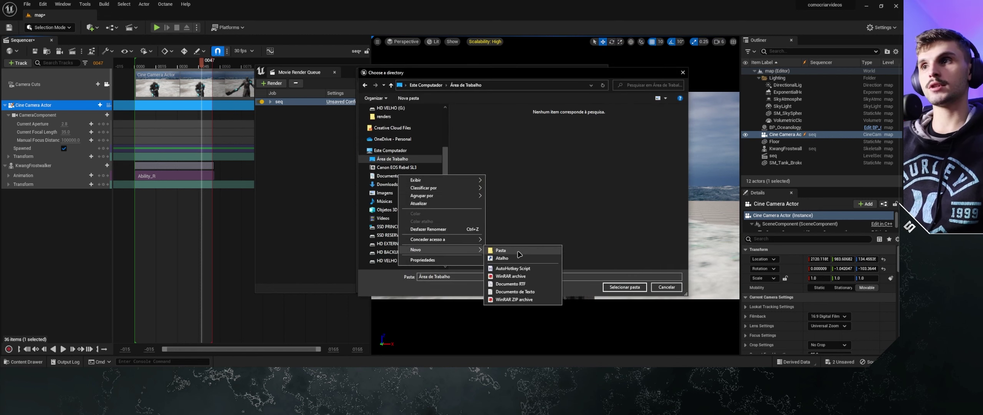
click(499, 251)
key(Return)
key(Return)
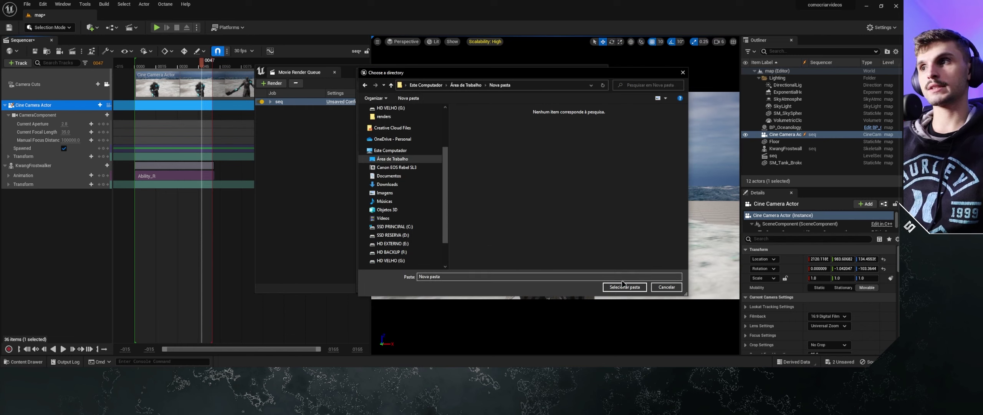
click(622, 286)
Accept the job settings, deselect the job, and save the sequence with Ctrl+S.
click(586, 287)
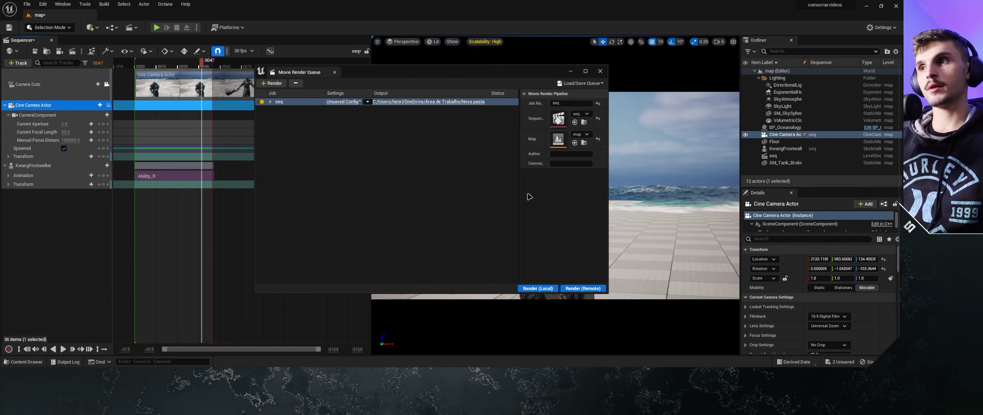
click(499, 232)
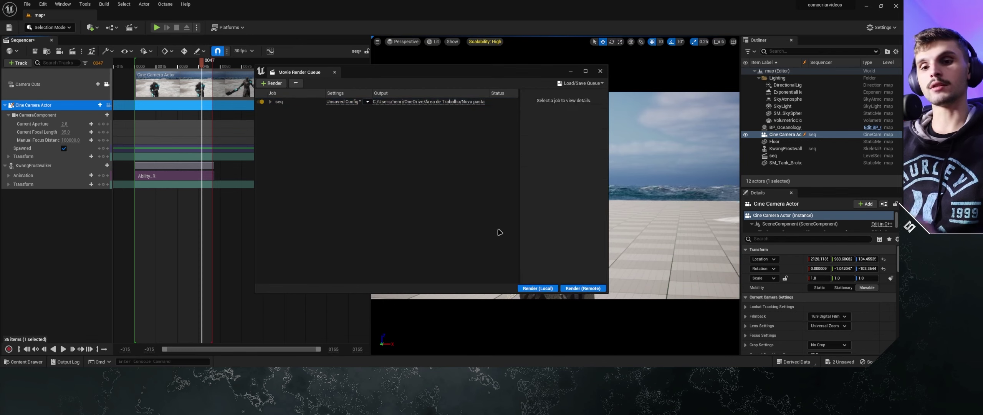
key(ctrl+s)
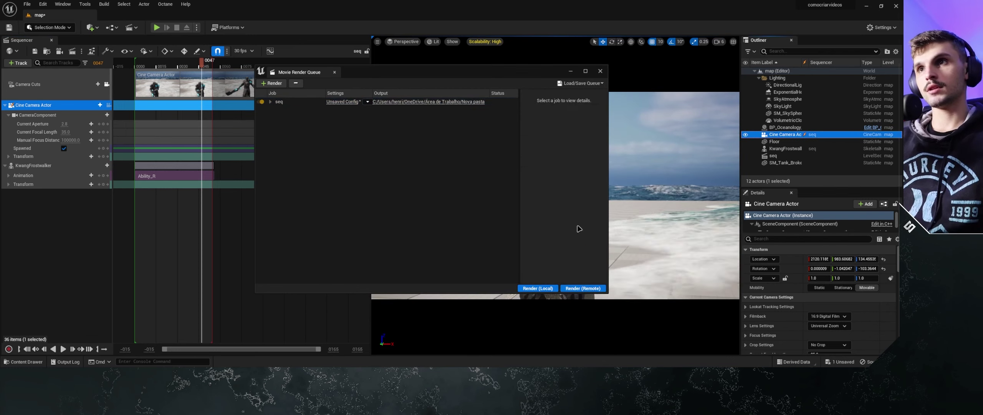
Render the seq job locally despite the blueprint warning, then close the Message Log.
click(537, 288)
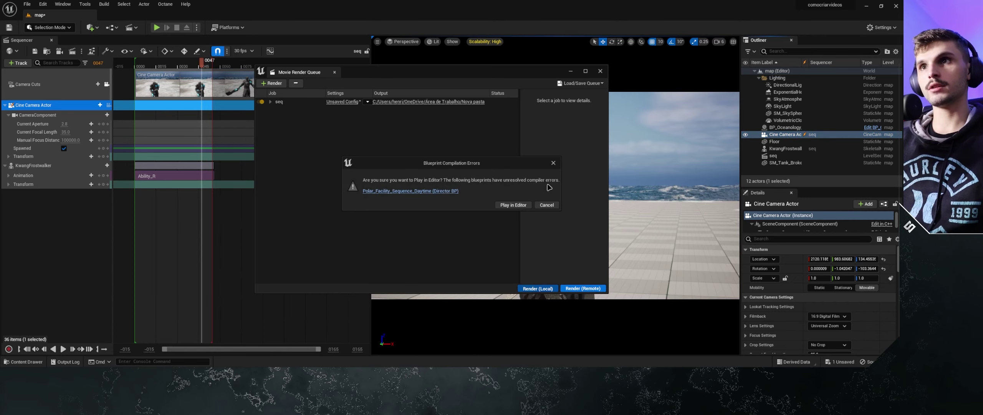
key(Return)
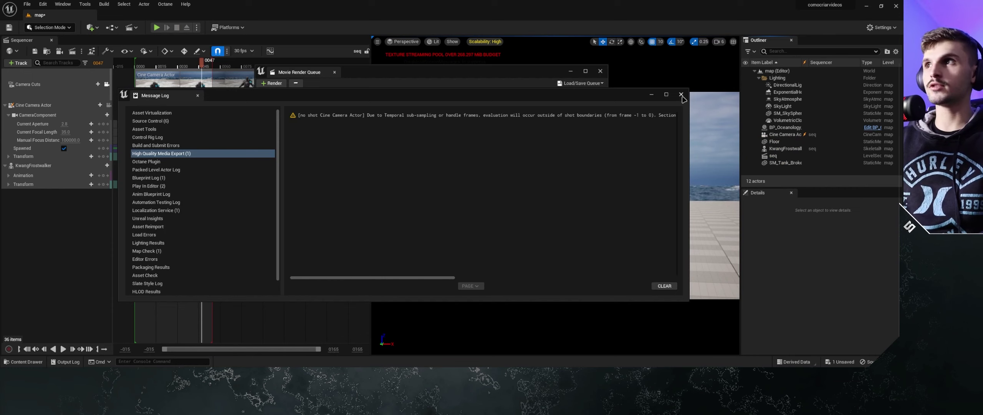
click(681, 94)
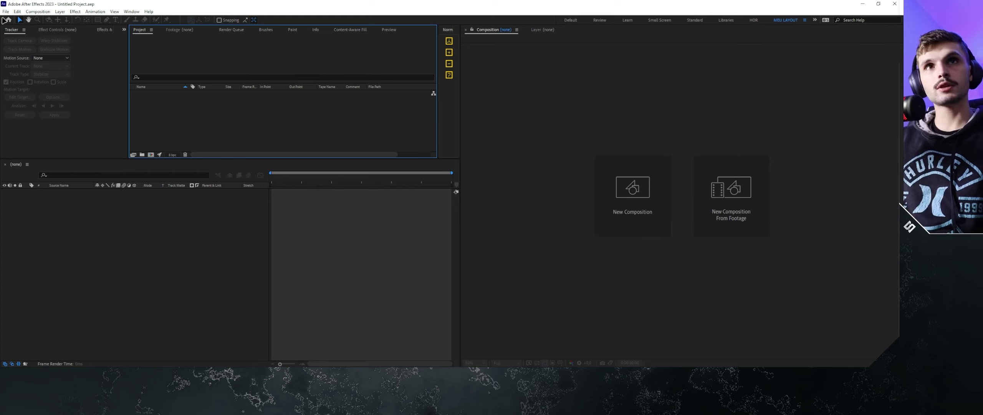
Import seq.0000.png from Área de Trabalho > Nova pasta as a PNG sequence, seq_[0000-0054].png.
click(6, 11)
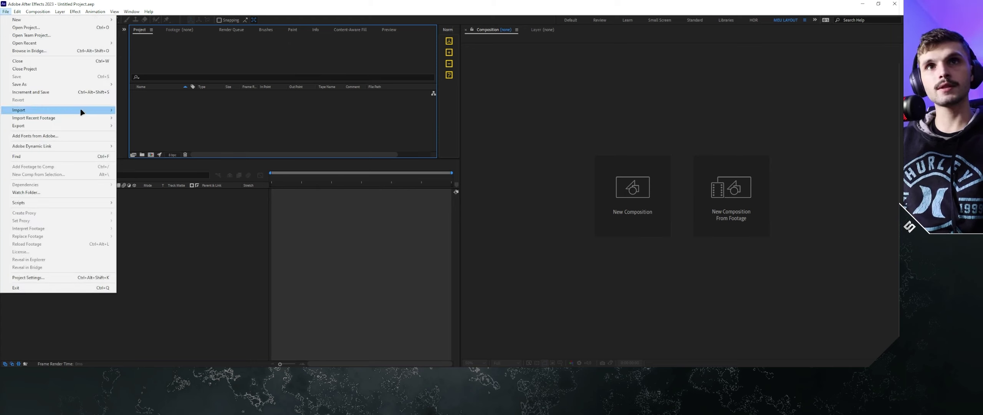
mouse_move(82, 112)
click(131, 110)
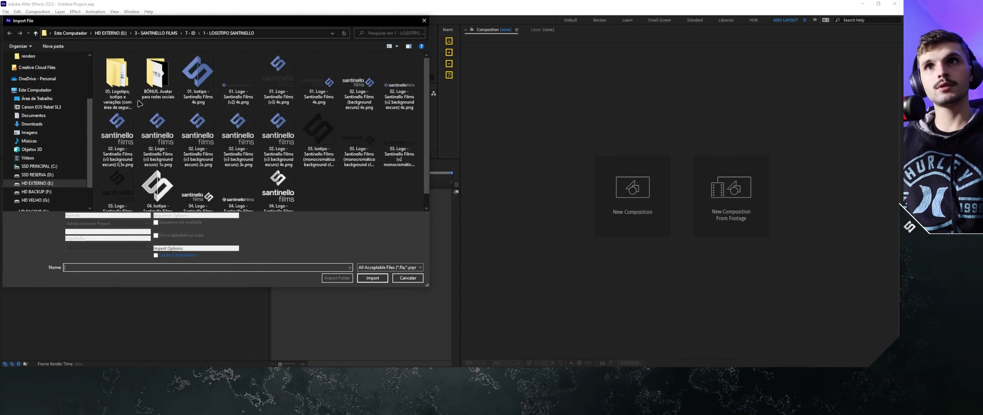
click(50, 99)
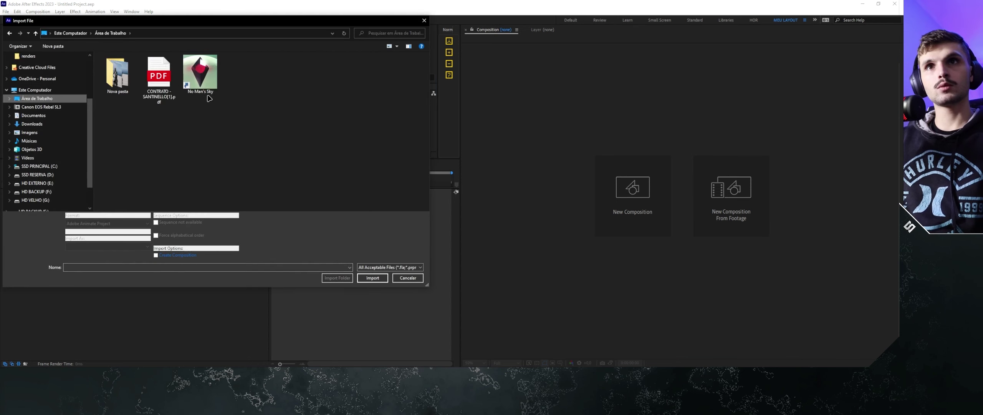
double_click(117, 74)
click(117, 76)
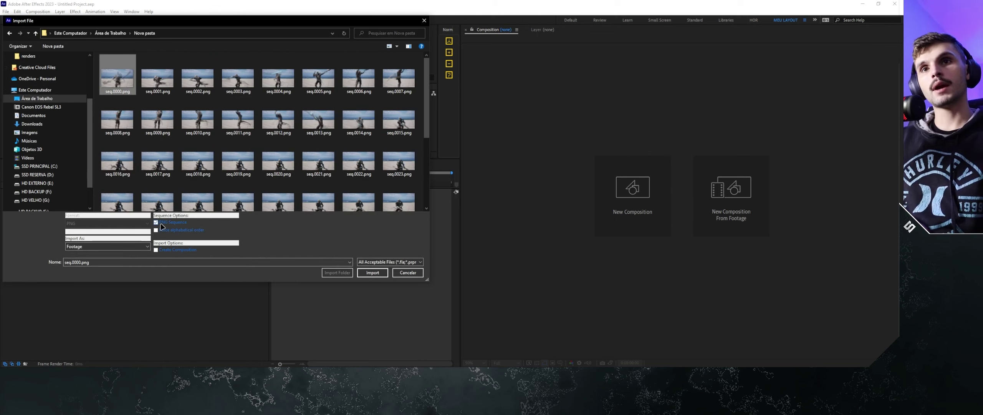
click(372, 272)
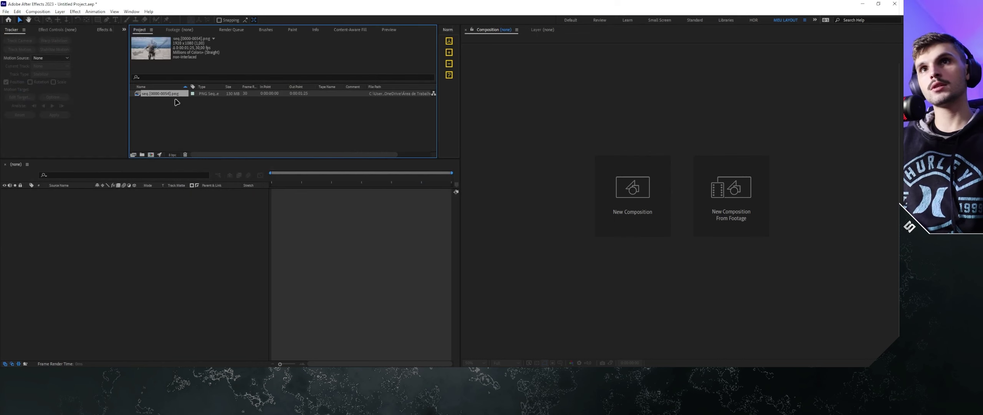
Build a seq composition from the footage, then play and scrub it to review the sword attack.
drag(161, 239, 274, 208)
key(space)
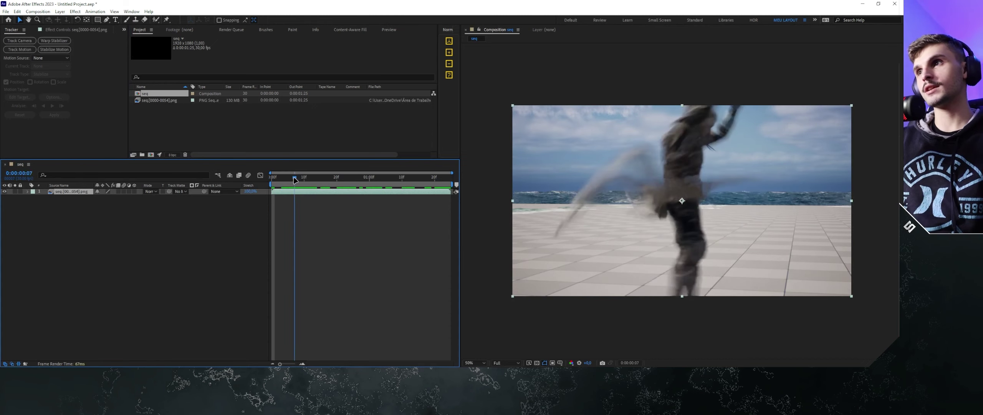
key(space)
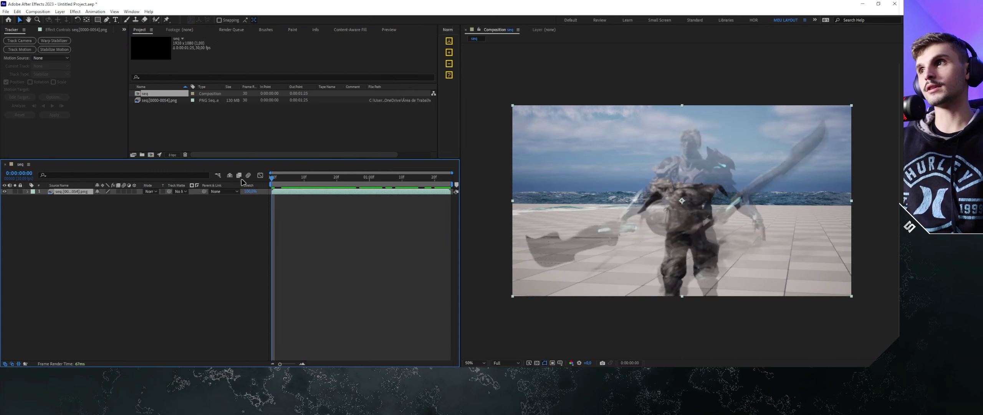
drag(273, 178, 446, 181)
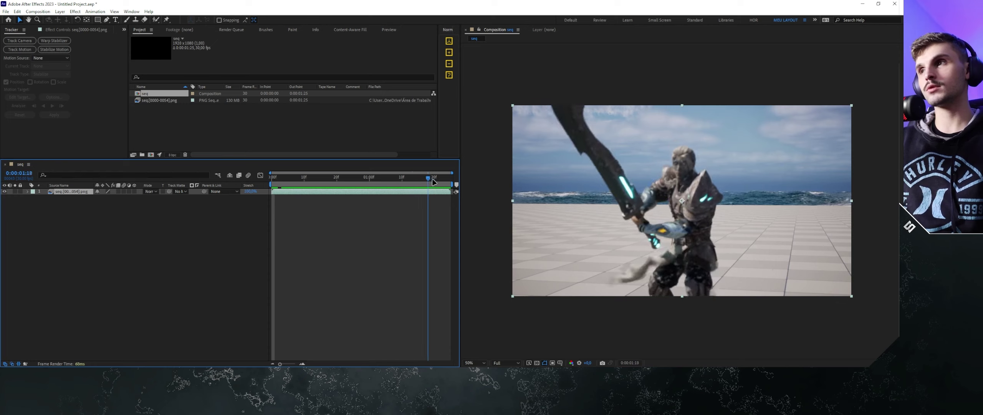
key(space)
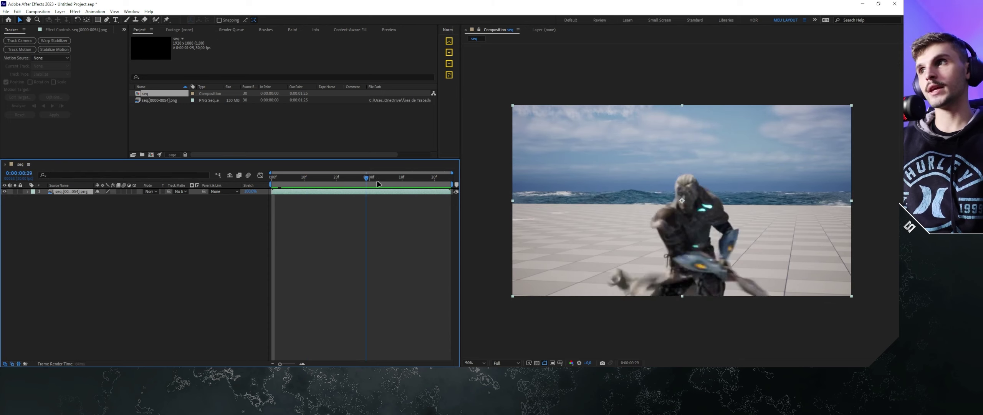
key(space)
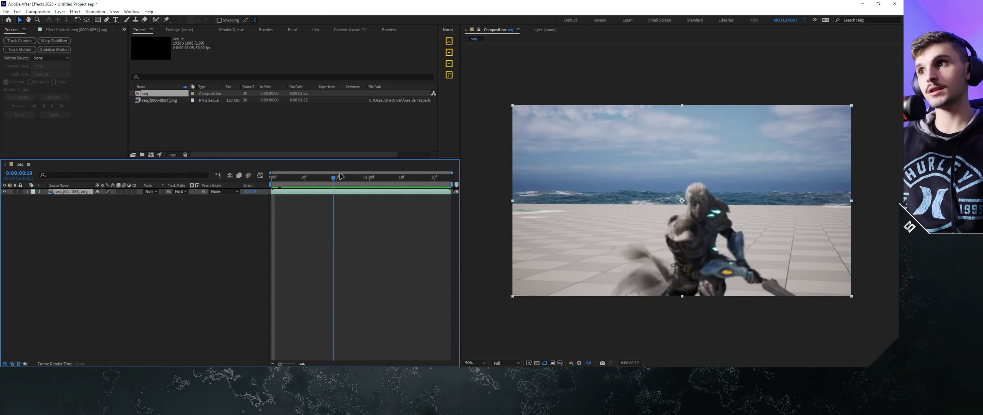
mouse_move(418, 177)
mouse_down()
mouse_move(282, 182)
mouse_move(455, 179)
mouse_up()
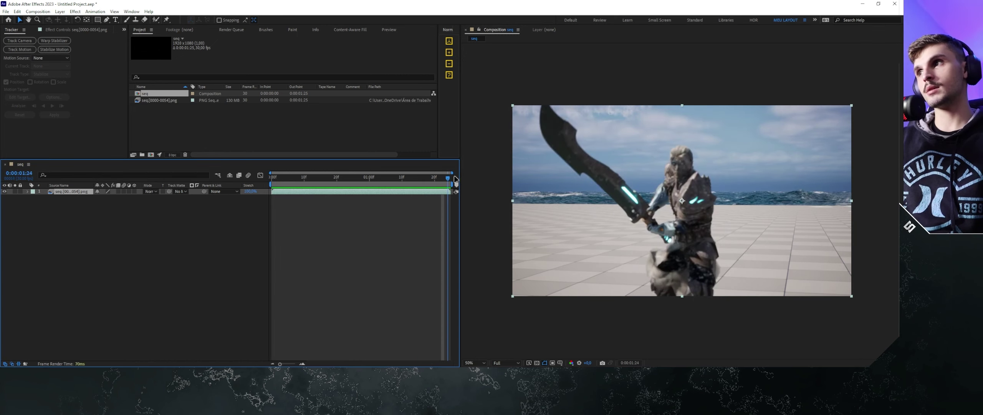
key(space)
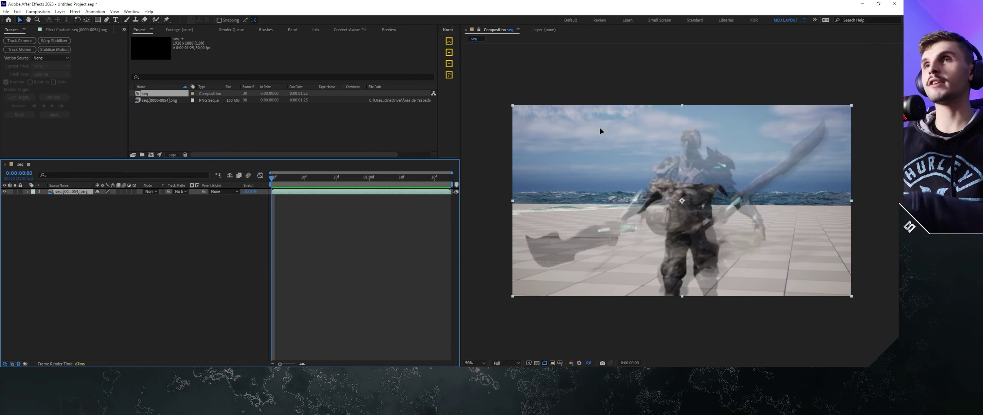